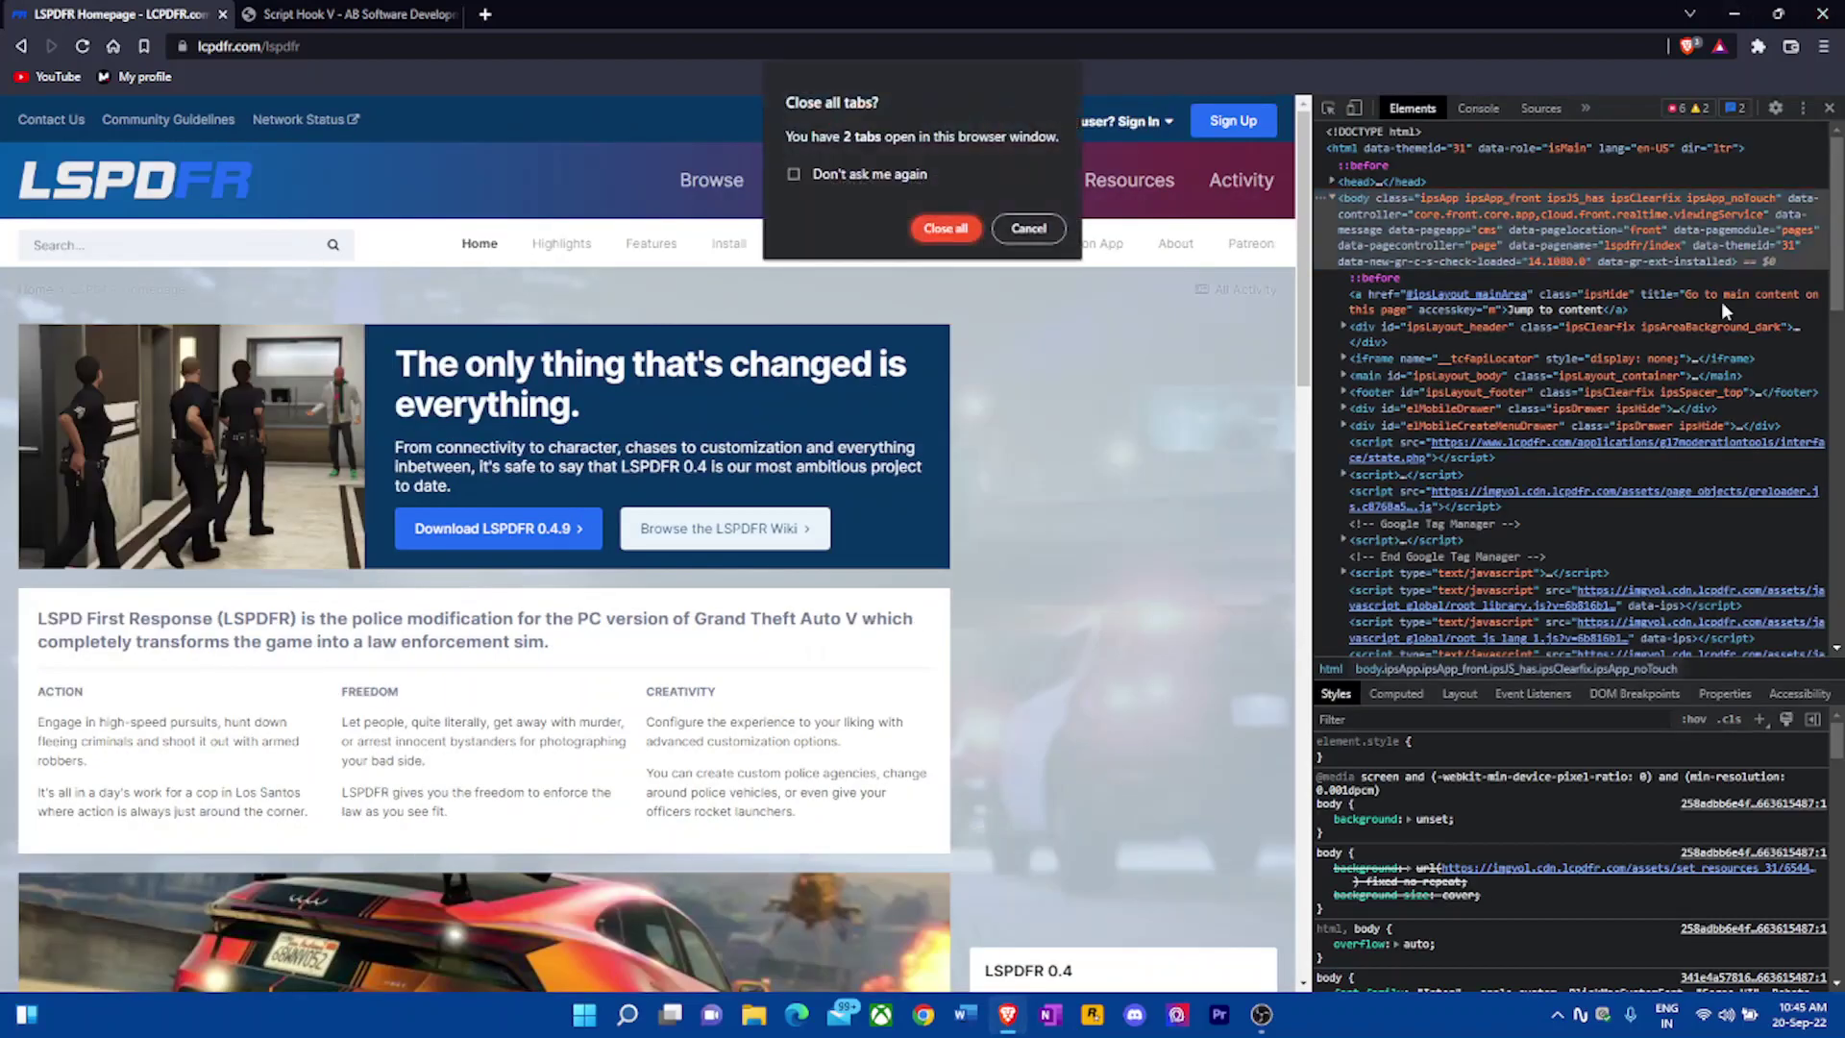
- Keep both tabs open and close DevTools so the LSPDFR 0.4.9 homepage fills the window
{"action": "left_click", "coordinate": [1021, 233]}
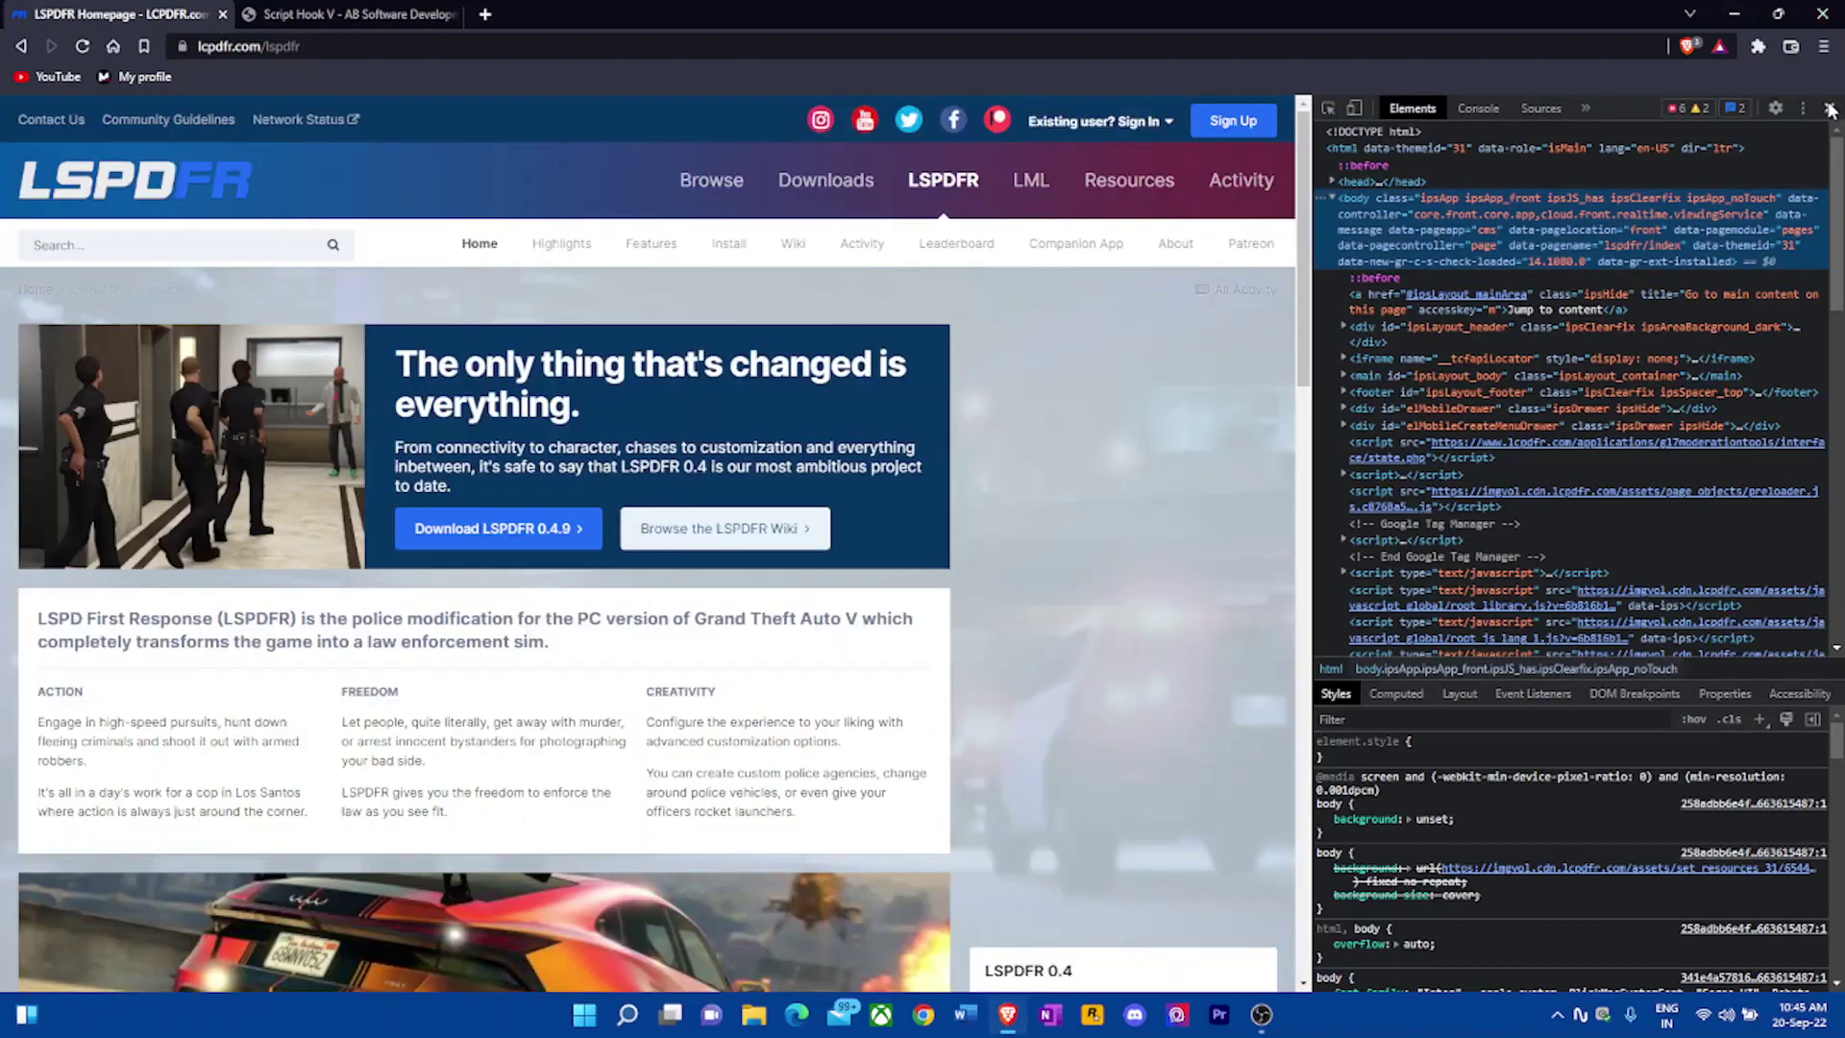
{"action": "left_click", "coordinate": [1829, 110]}
{"action": "left_click", "coordinate": [1262, 1014]}
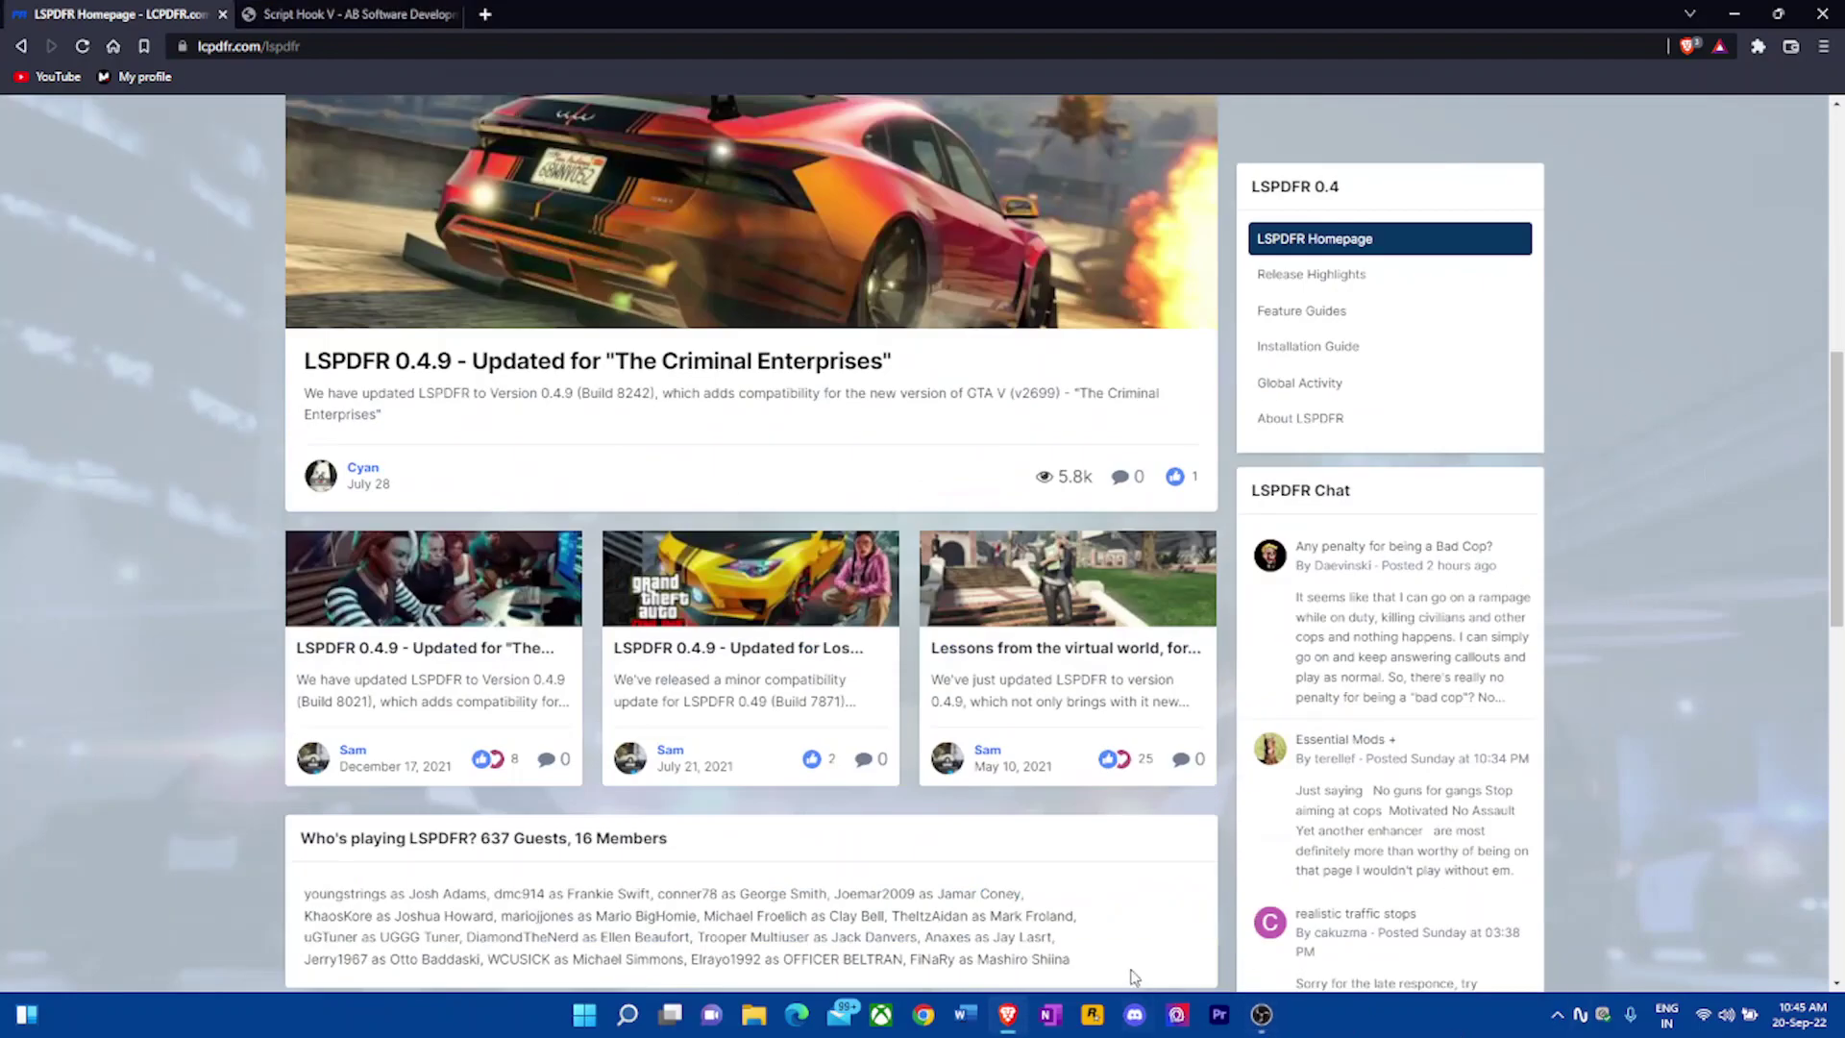
{"action": "scroll", "coordinate": [1130, 971], "scroll_direction": "up", "scroll_amount": 8}
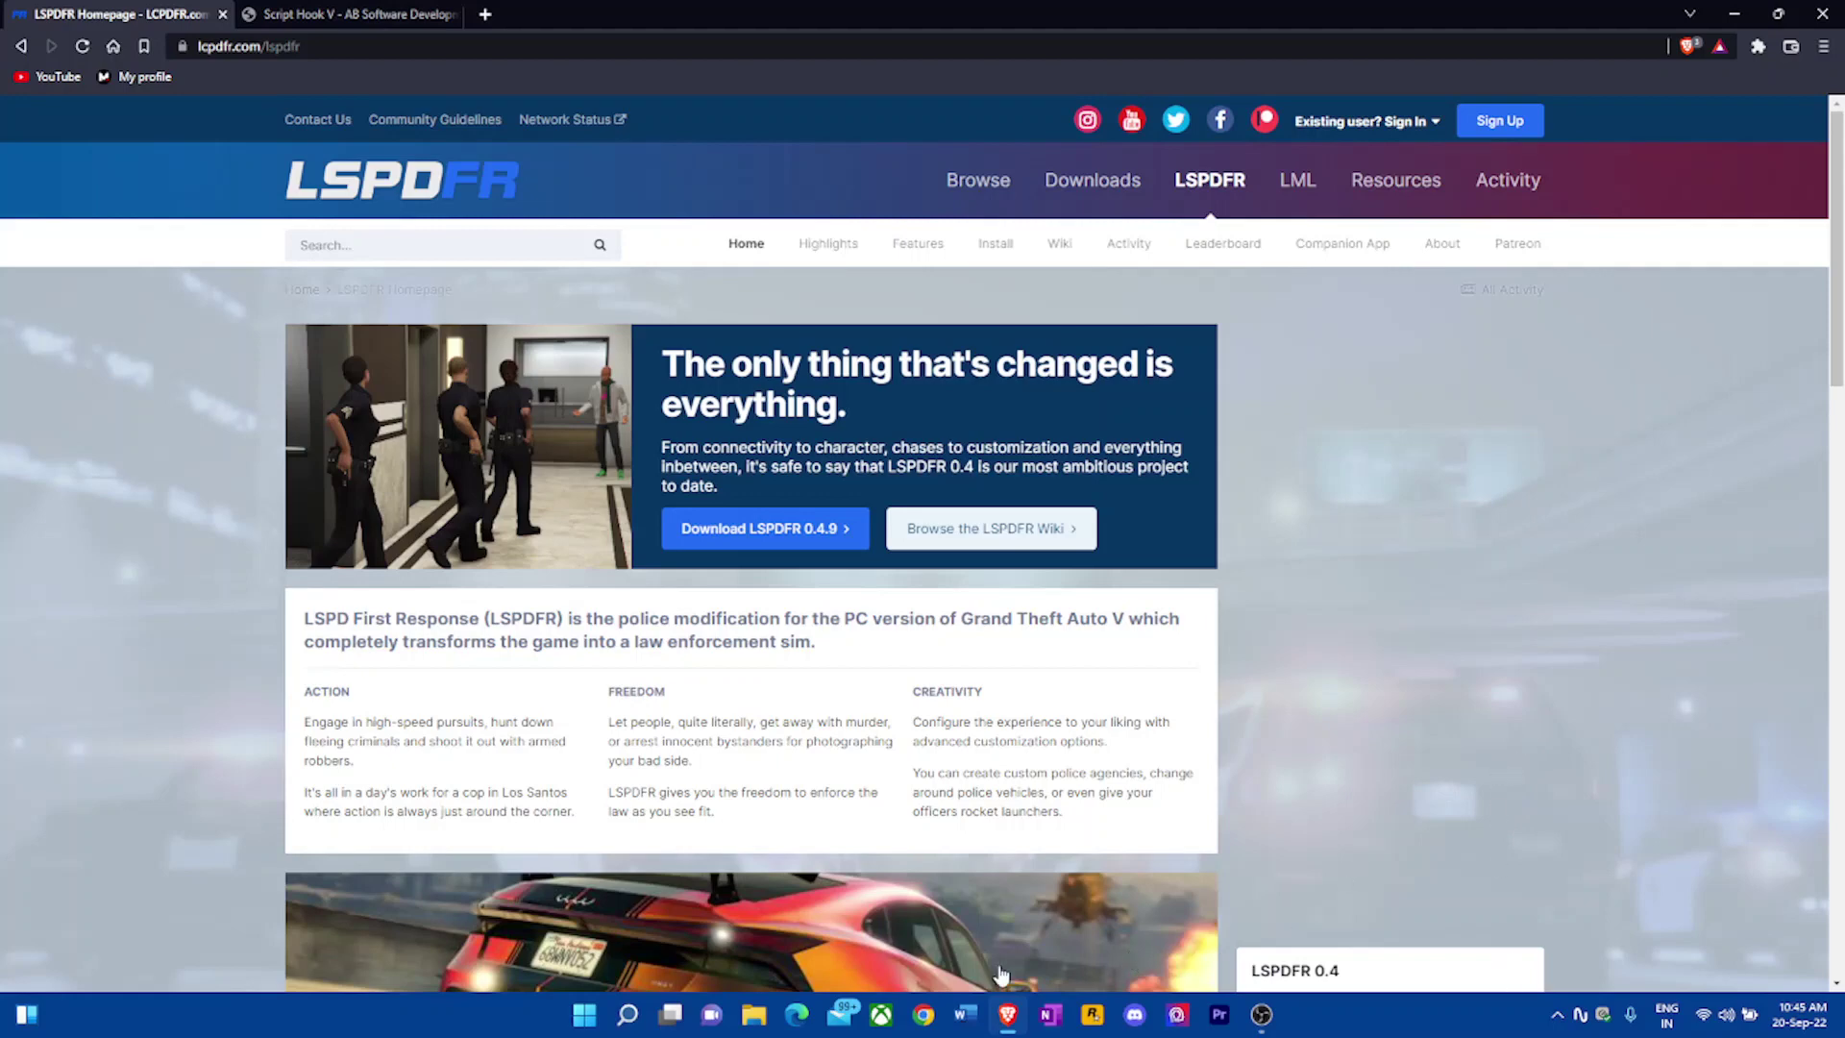
- Open the GTAV folder under Program Files\Epic Games and select GTA5.exe
{"action": "left_click", "coordinate": [756, 1023]}
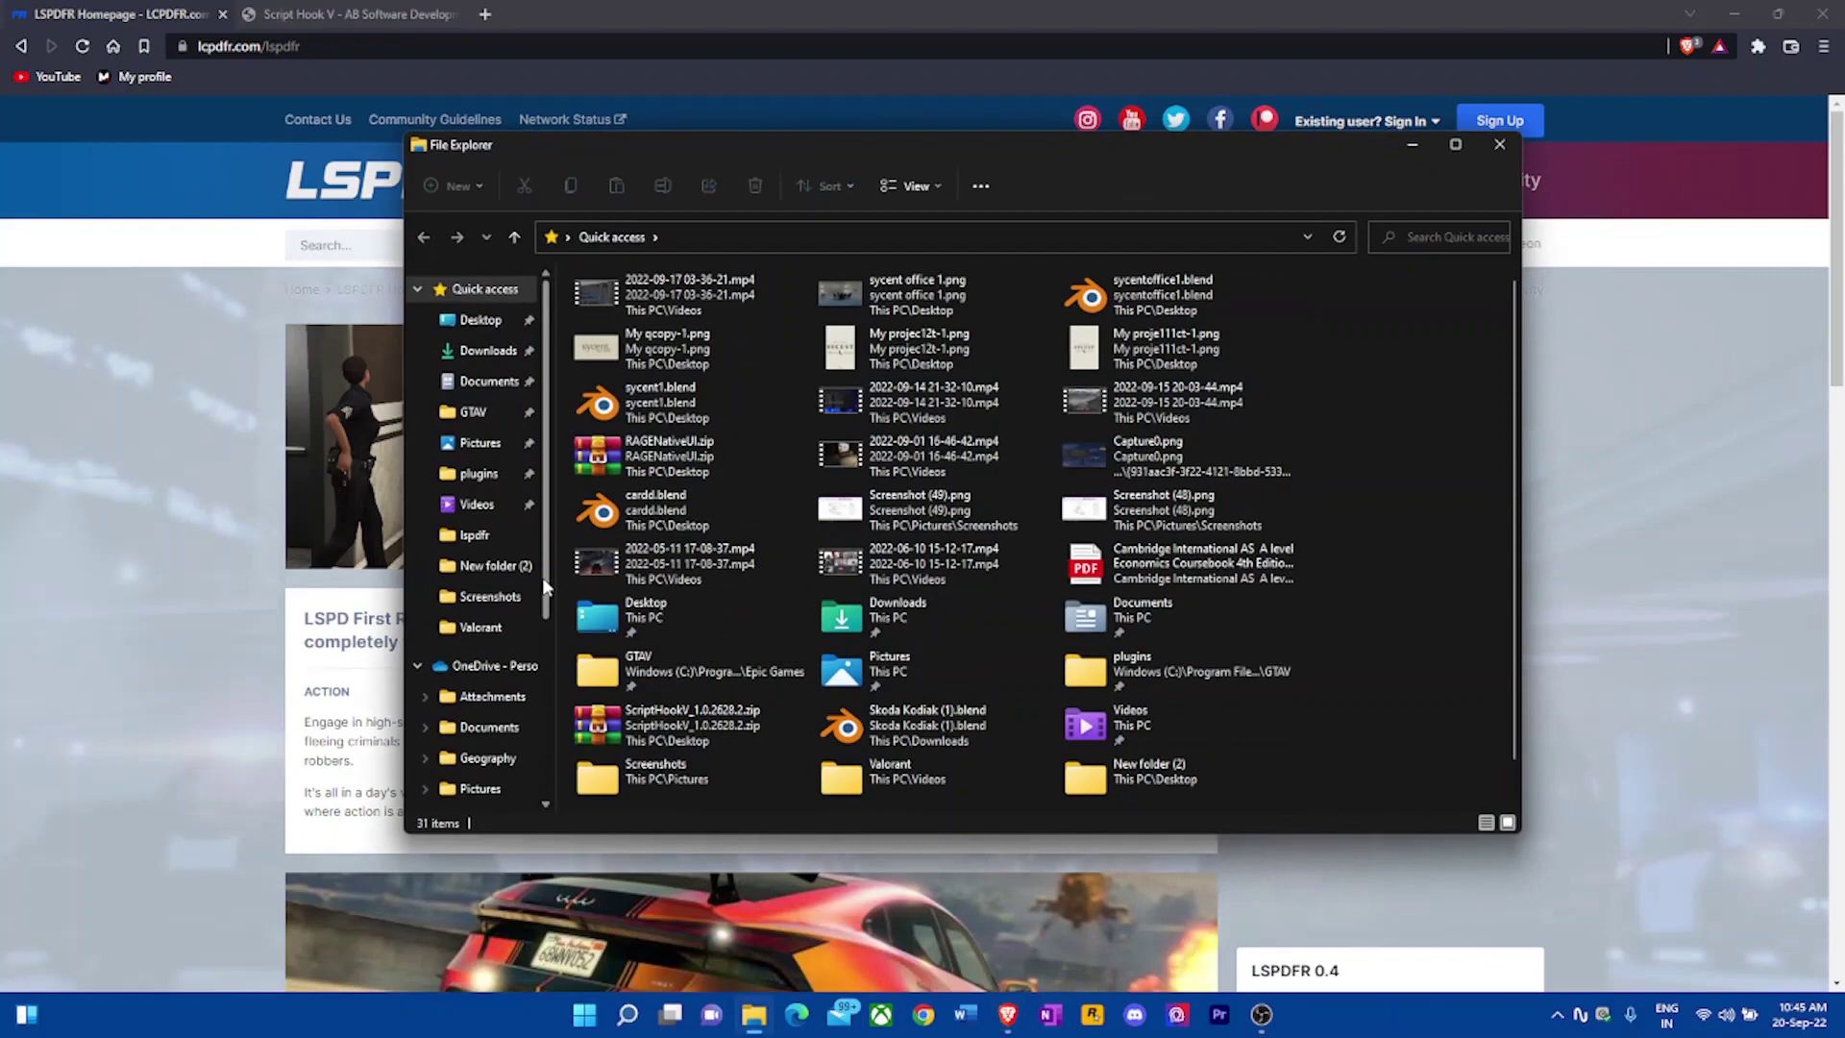
{"action": "left_click", "coordinate": [471, 412]}
{"action": "scroll", "coordinate": [756, 650], "scroll_direction": "down", "scroll_amount": 15}
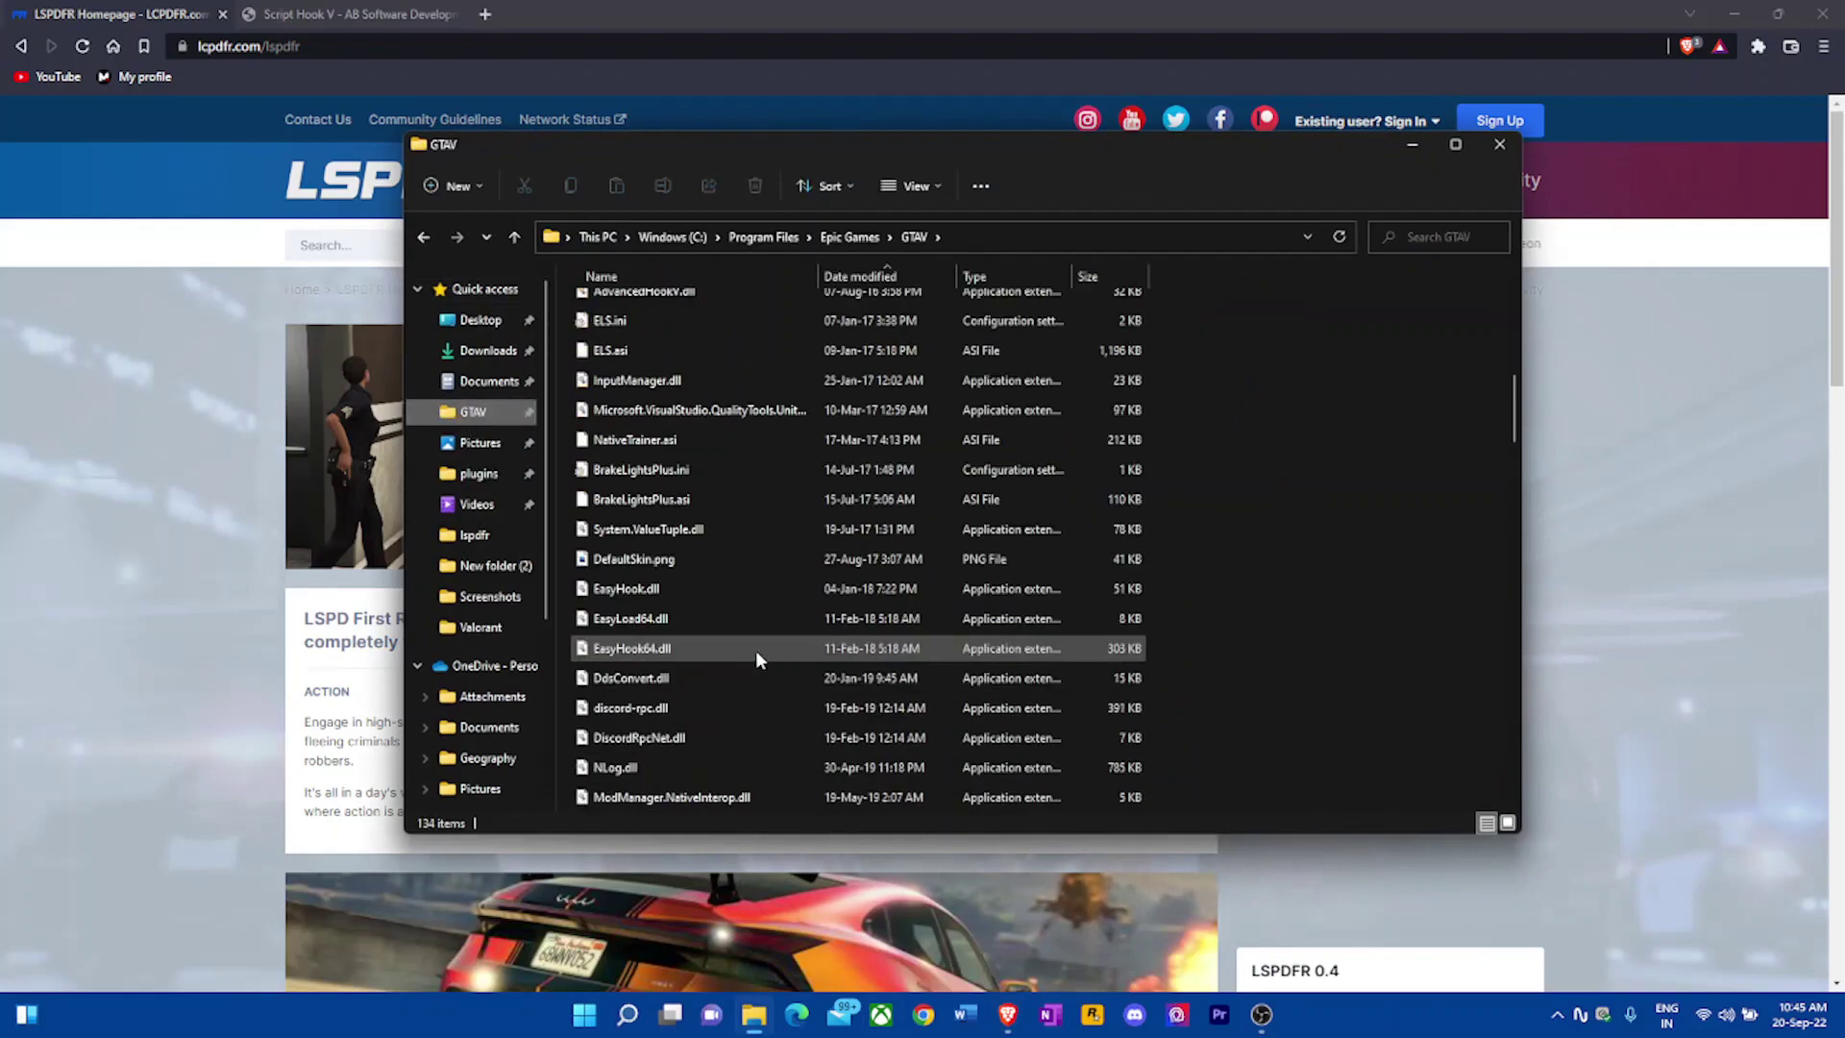
{"action": "scroll", "coordinate": [759, 661], "scroll_direction": "down", "scroll_amount": 10}
{"action": "scroll", "coordinate": [750, 663], "scroll_direction": "up", "scroll_amount": 10}
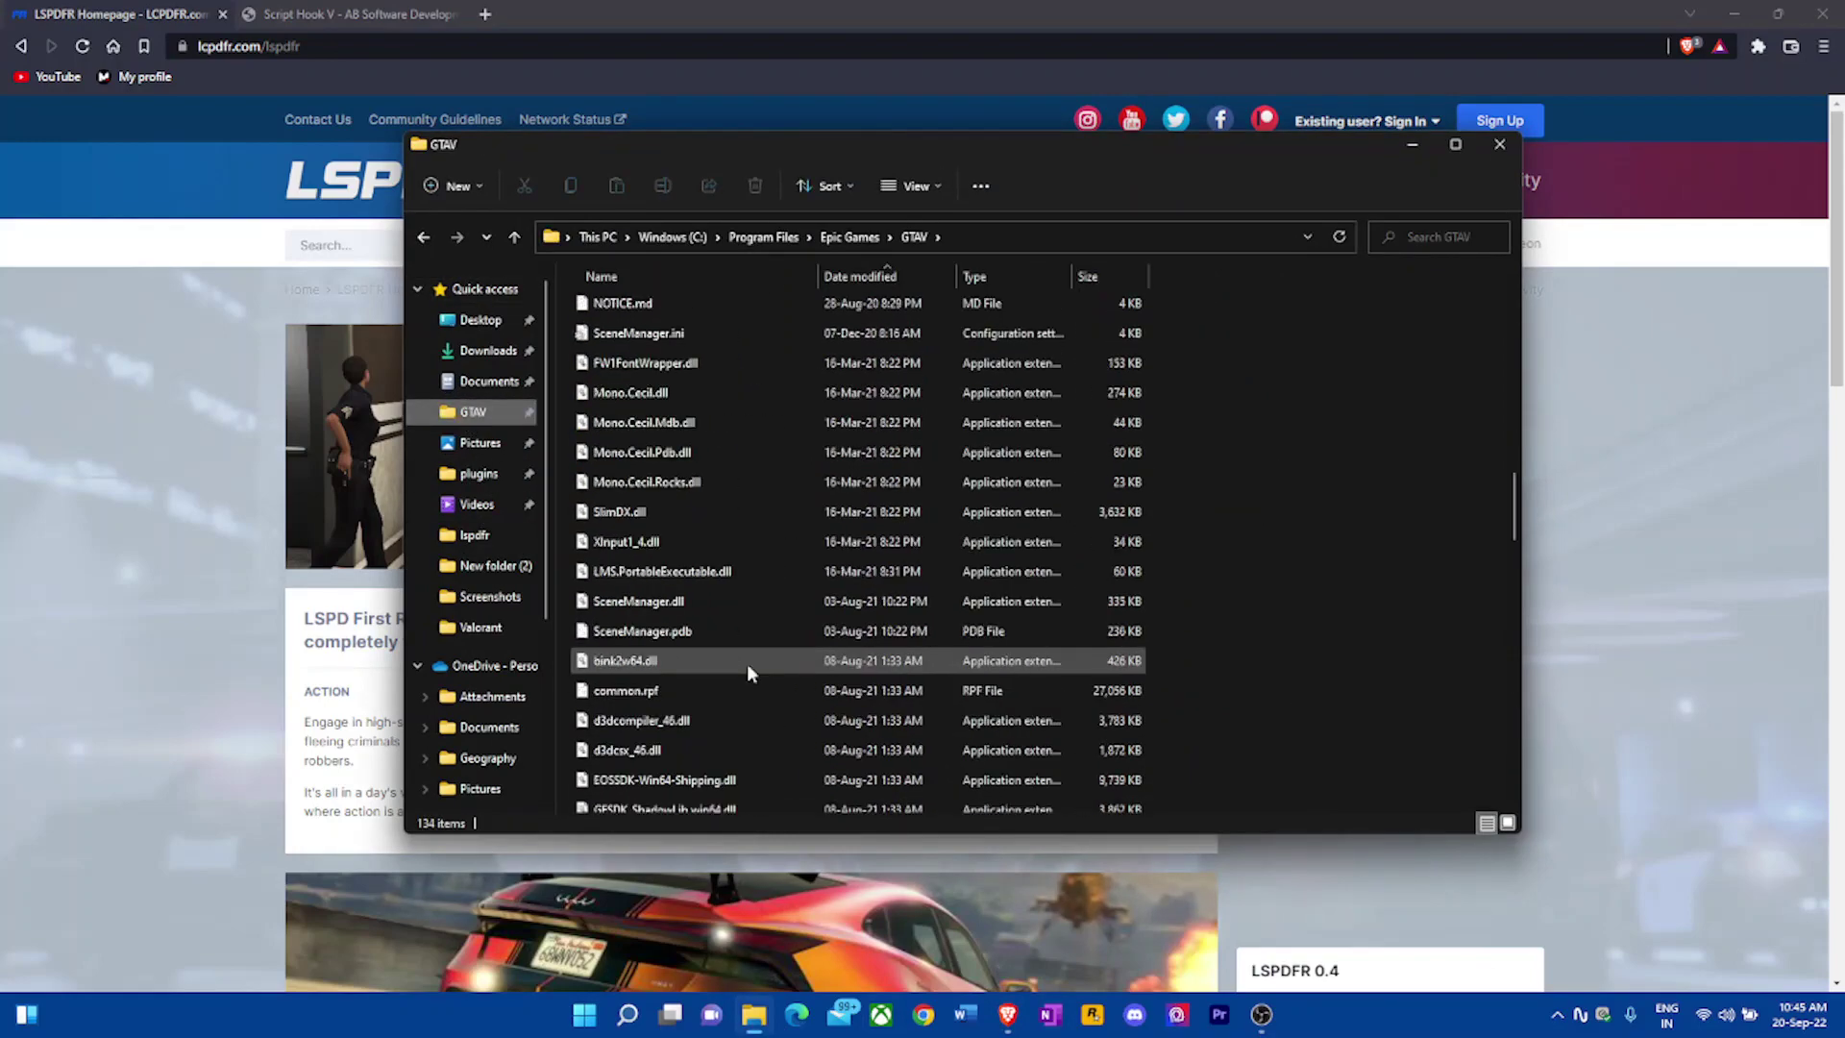
{"action": "scroll", "coordinate": [747, 663], "scroll_direction": "down", "scroll_amount": 10}
{"action": "scroll", "coordinate": [750, 669], "scroll_direction": "down", "scroll_amount": 8}
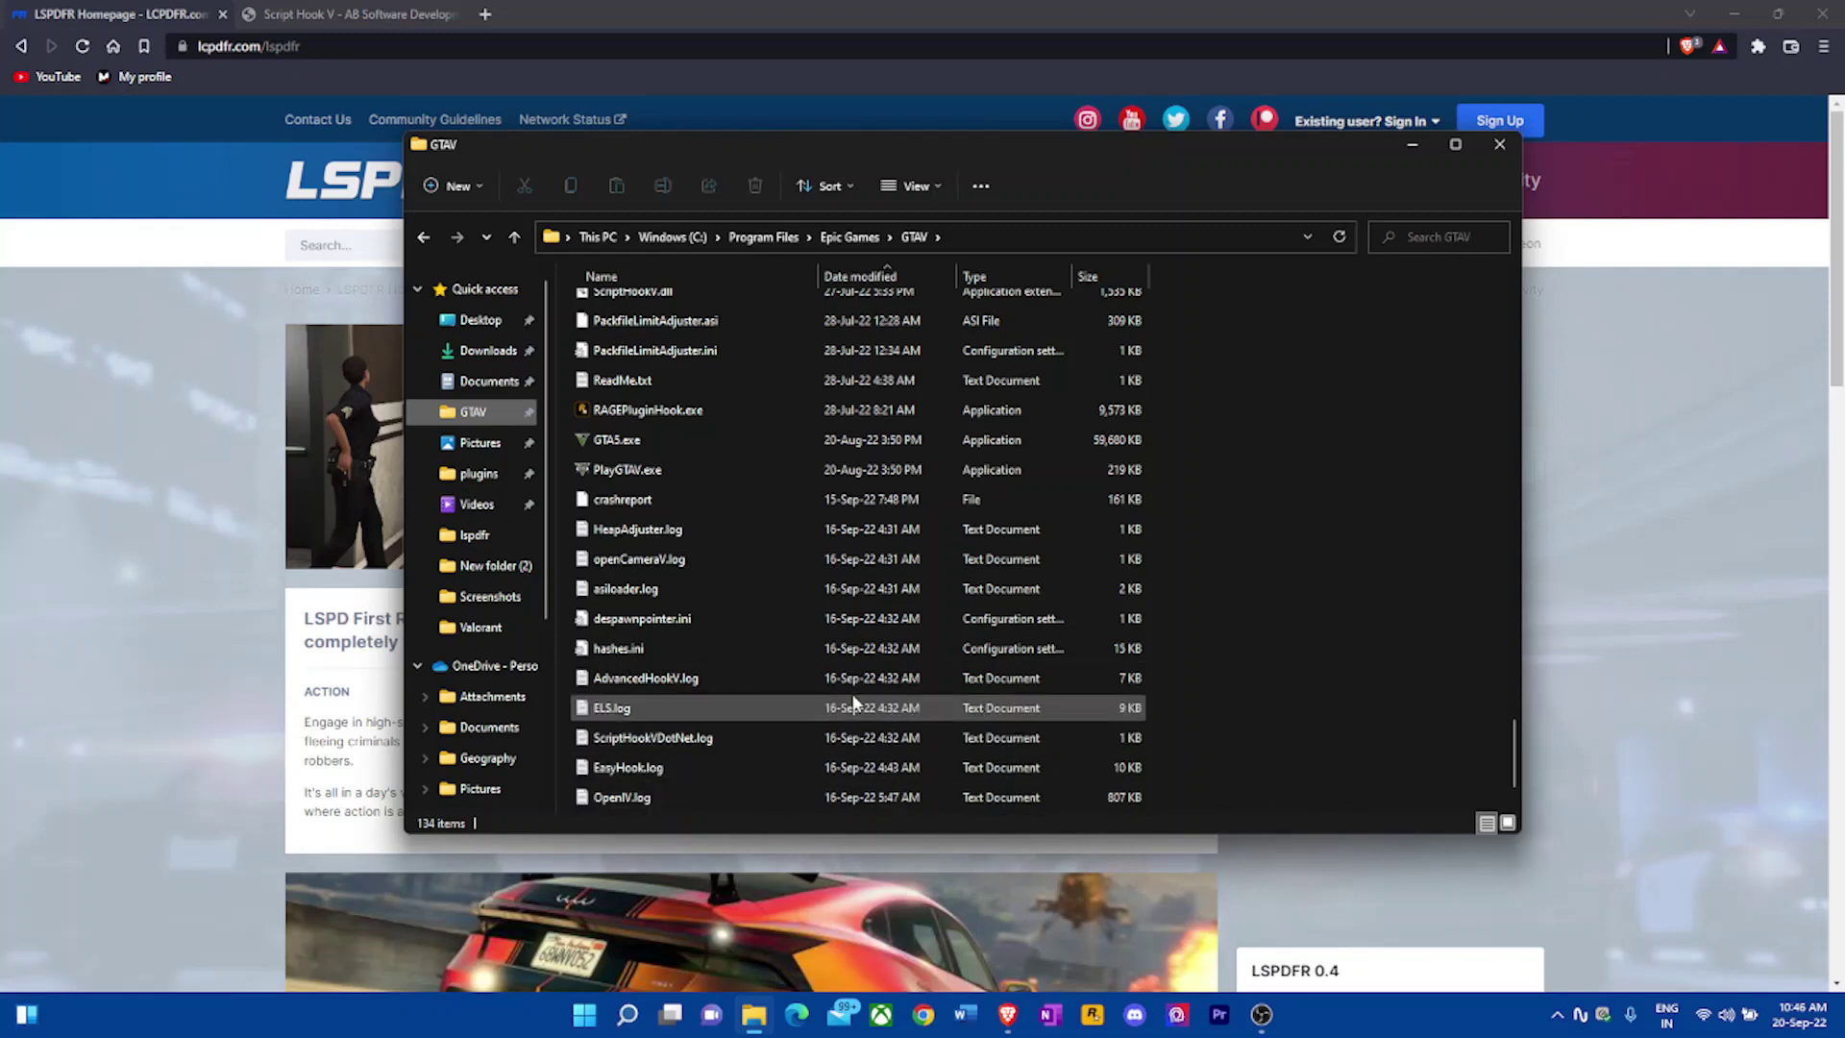
{"action": "left_click", "coordinate": [650, 438]}
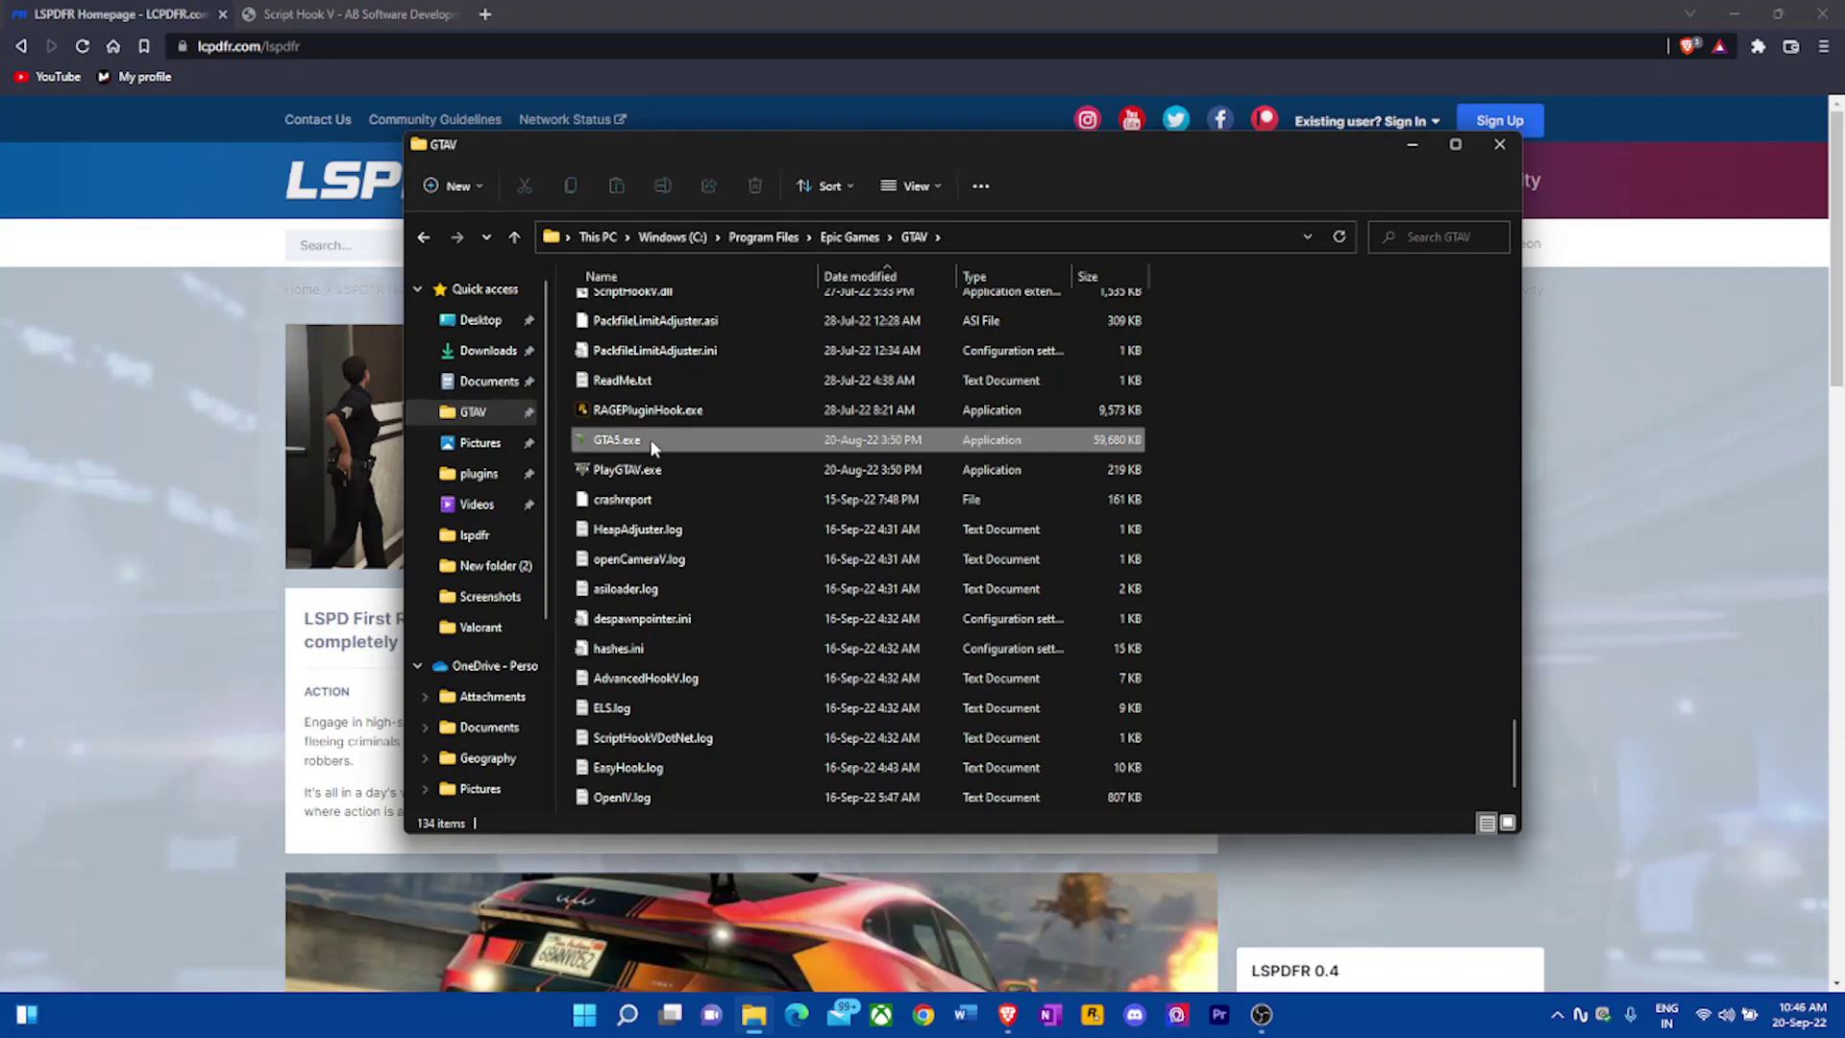
- Confirm GTA5.exe's file version is 1.0.2699.0 in its Properties, then close File Explorer
{"action": "right_click", "coordinate": [670, 444]}
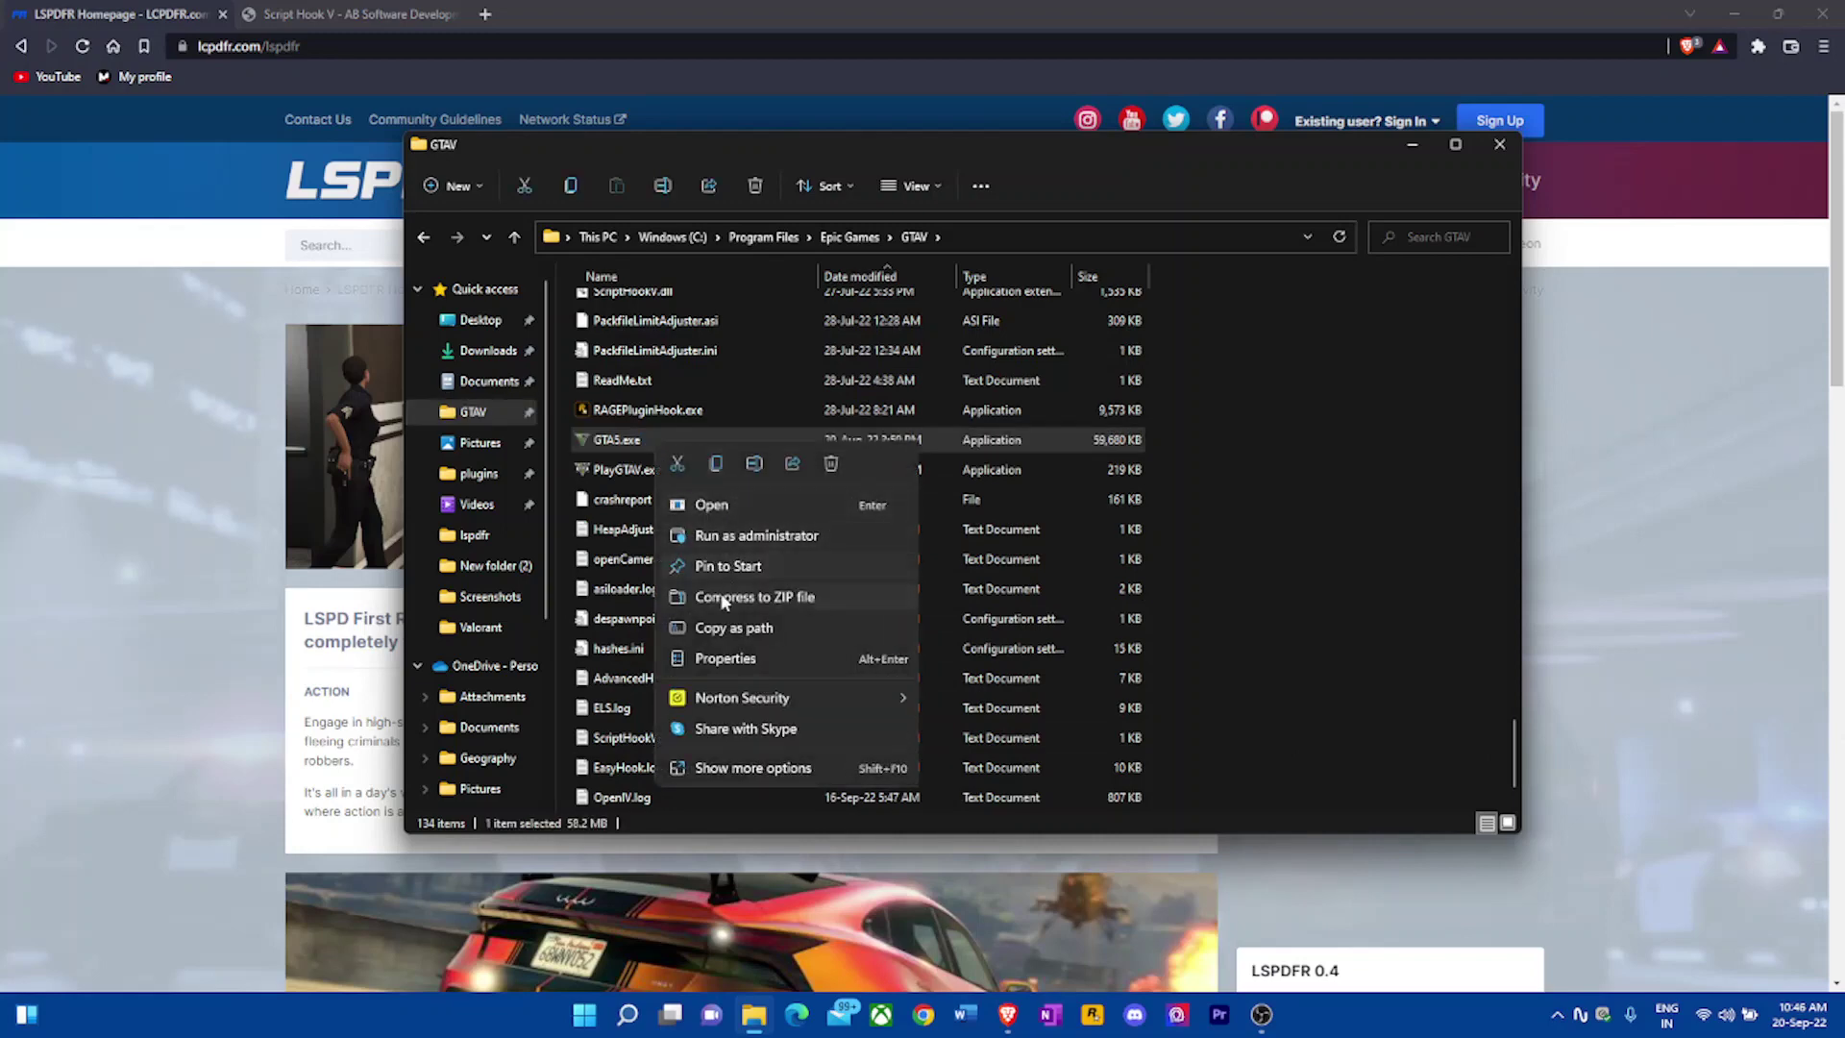
{"action": "left_click", "coordinate": [725, 659]}
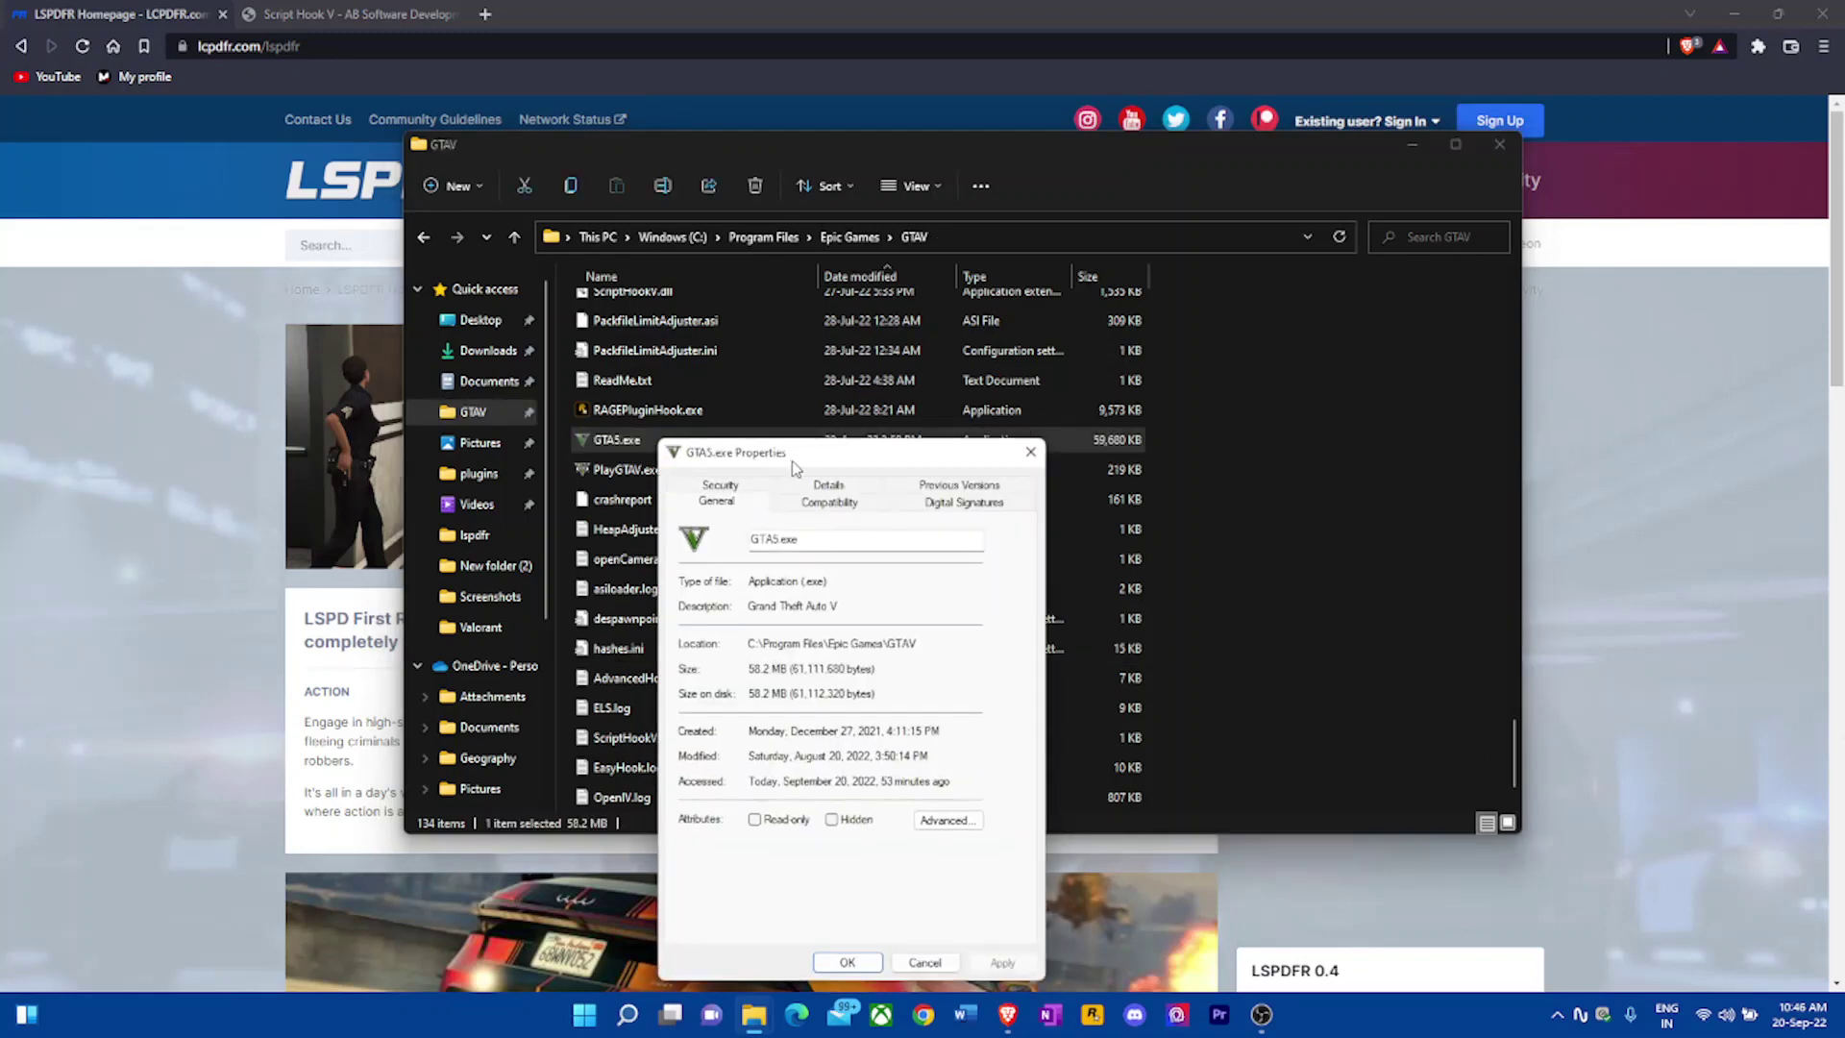
{"action": "left_click_drag", "start_coordinate": [792, 453], "coordinate": [1436, 359]}
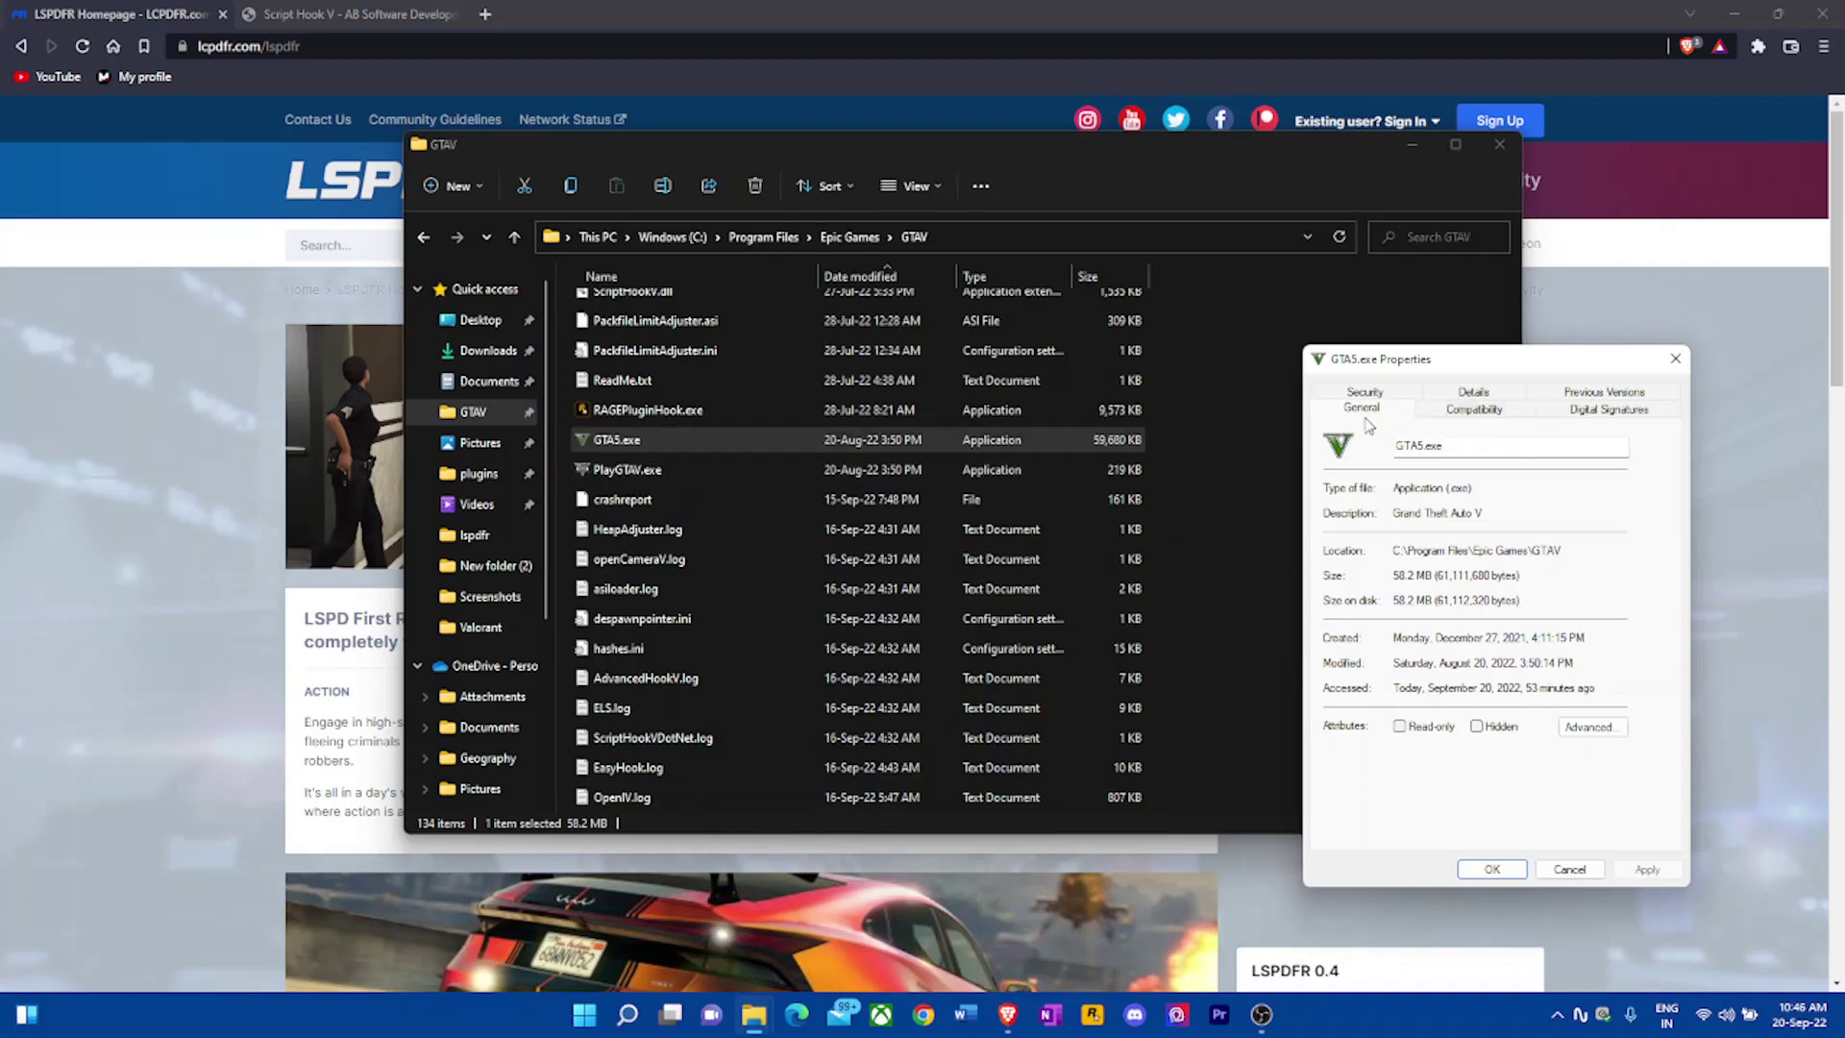
{"action": "left_click_drag", "start_coordinate": [1426, 358], "coordinate": [1185, 329]}
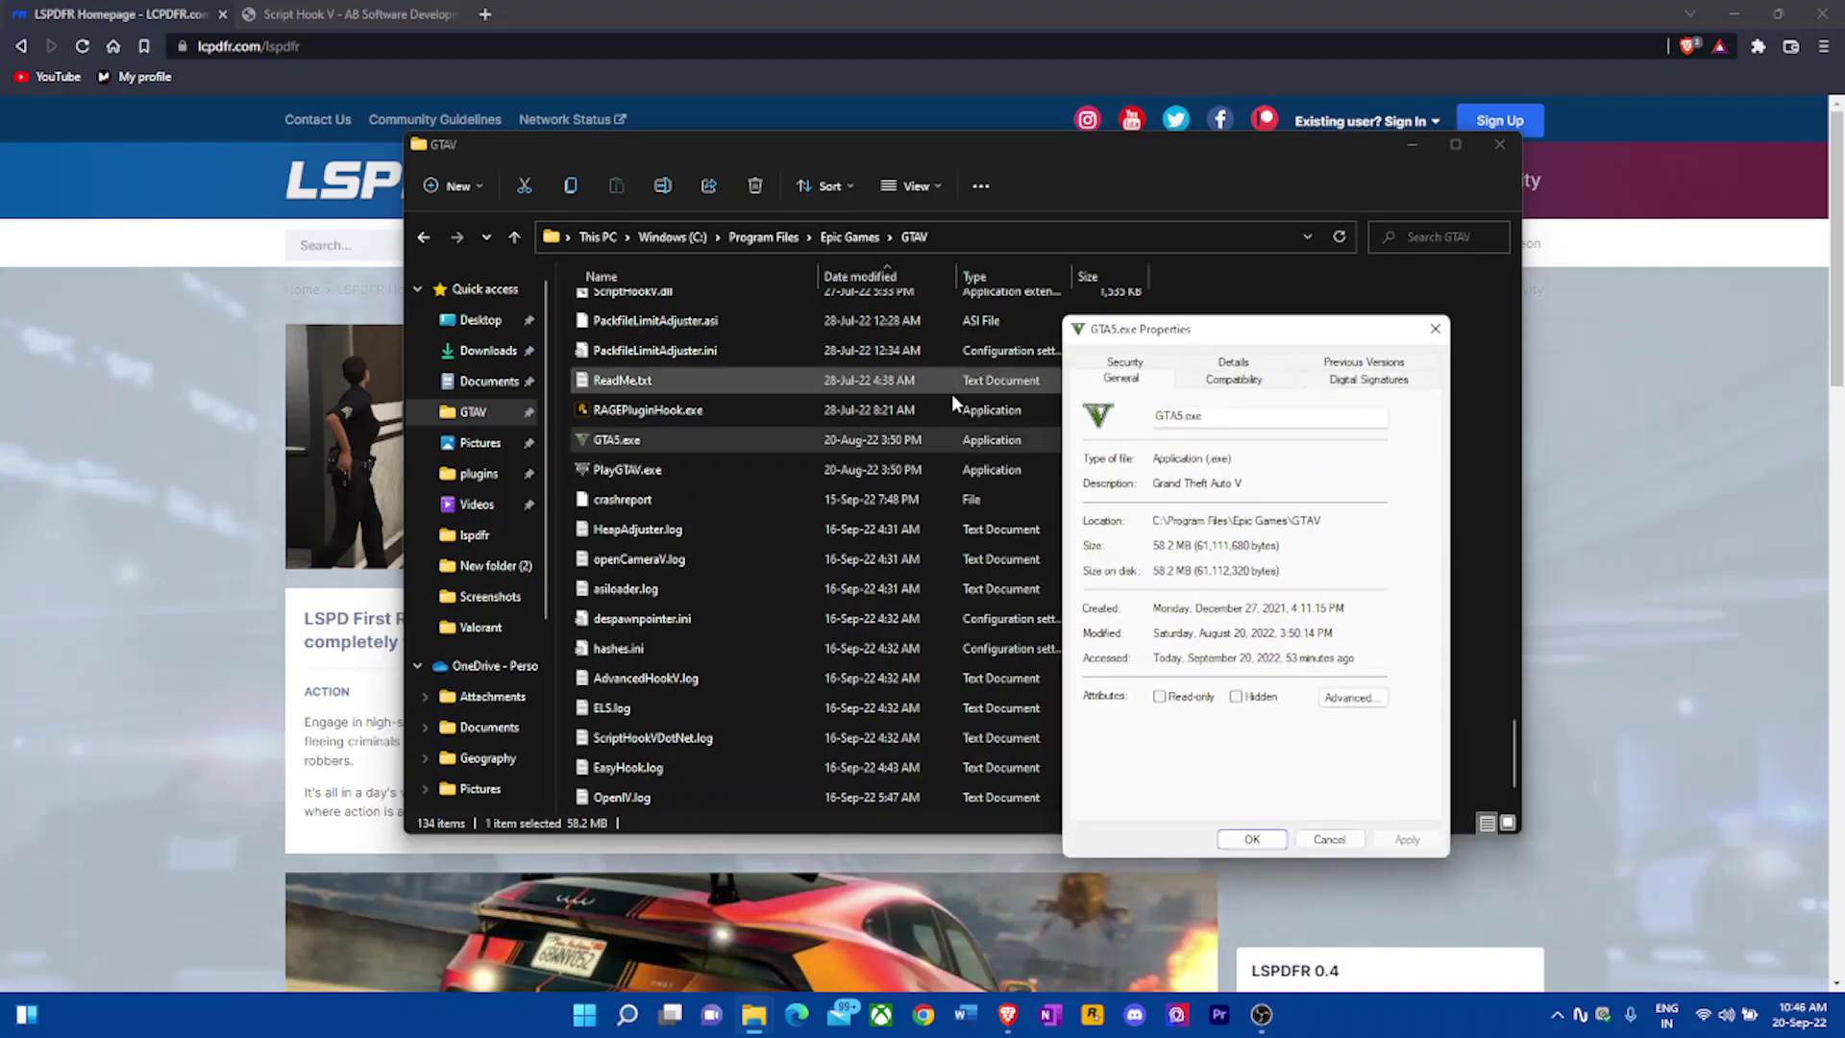
{"action": "left_click", "coordinate": [1244, 363]}
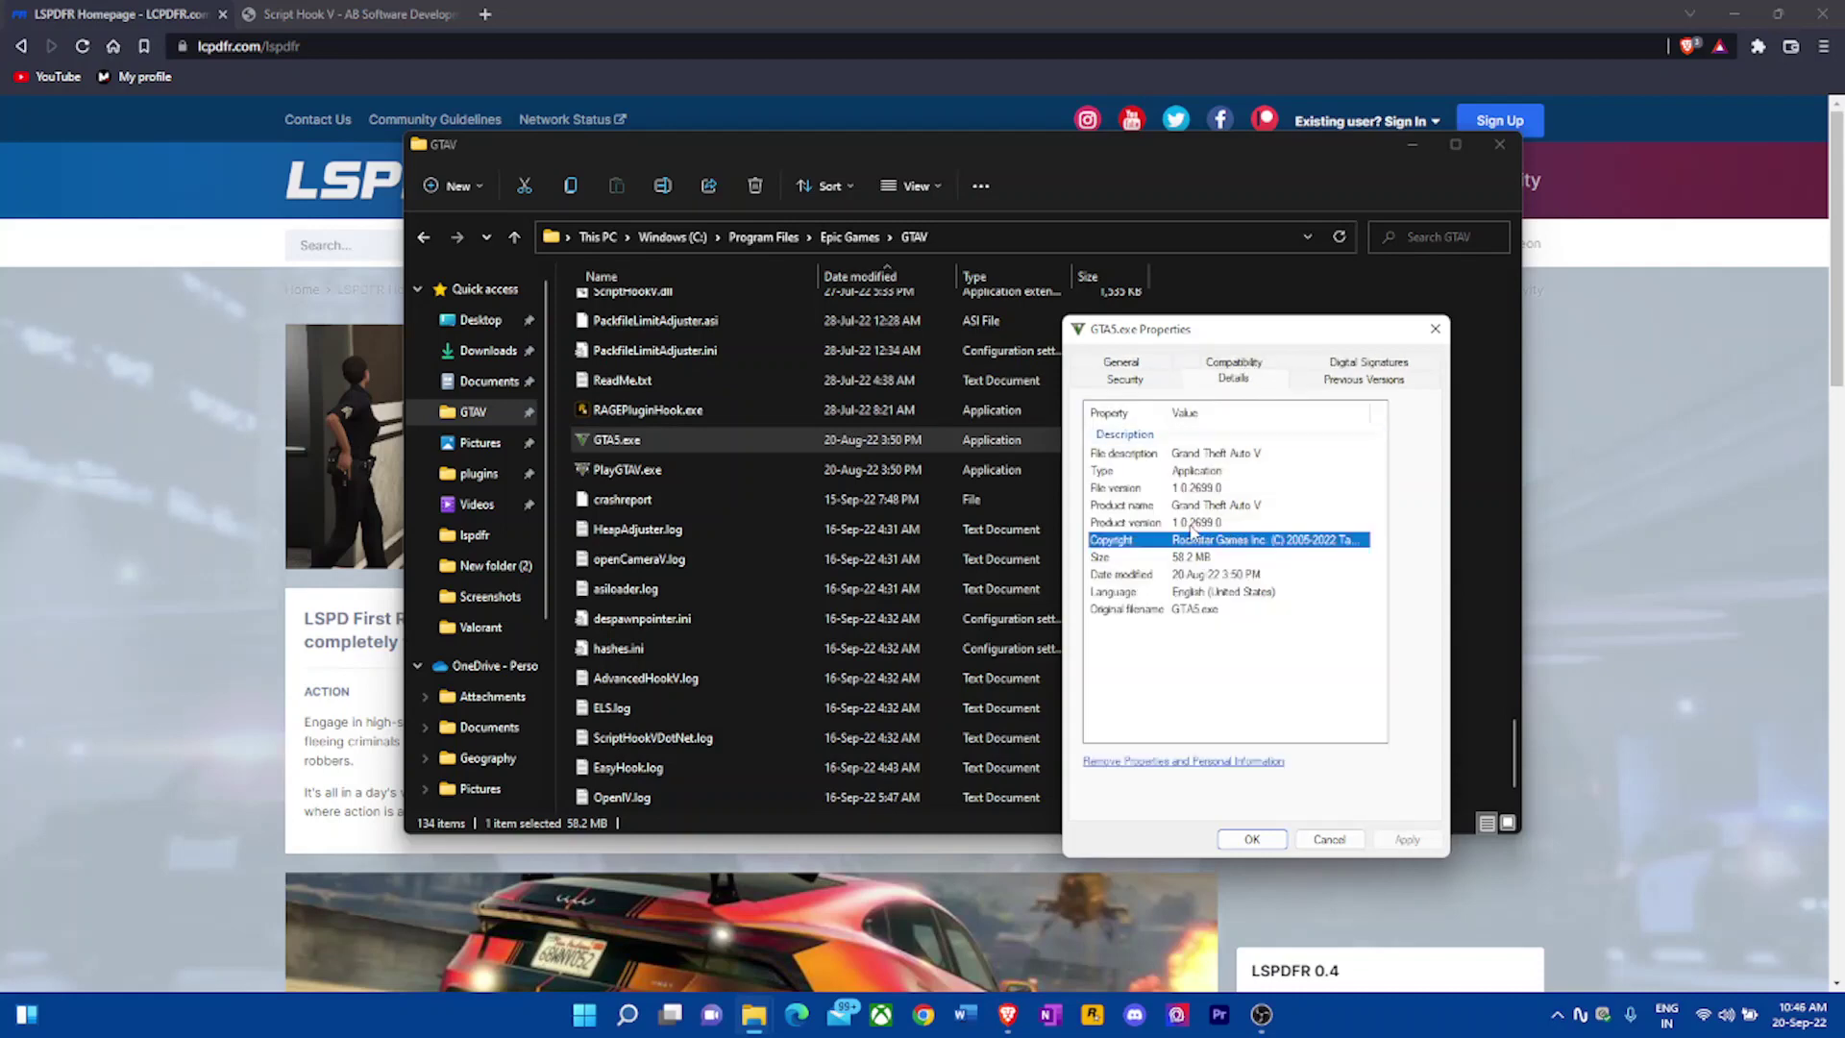
{"action": "left_click", "coordinate": [1433, 330]}
{"action": "left_click", "coordinate": [1476, 147]}
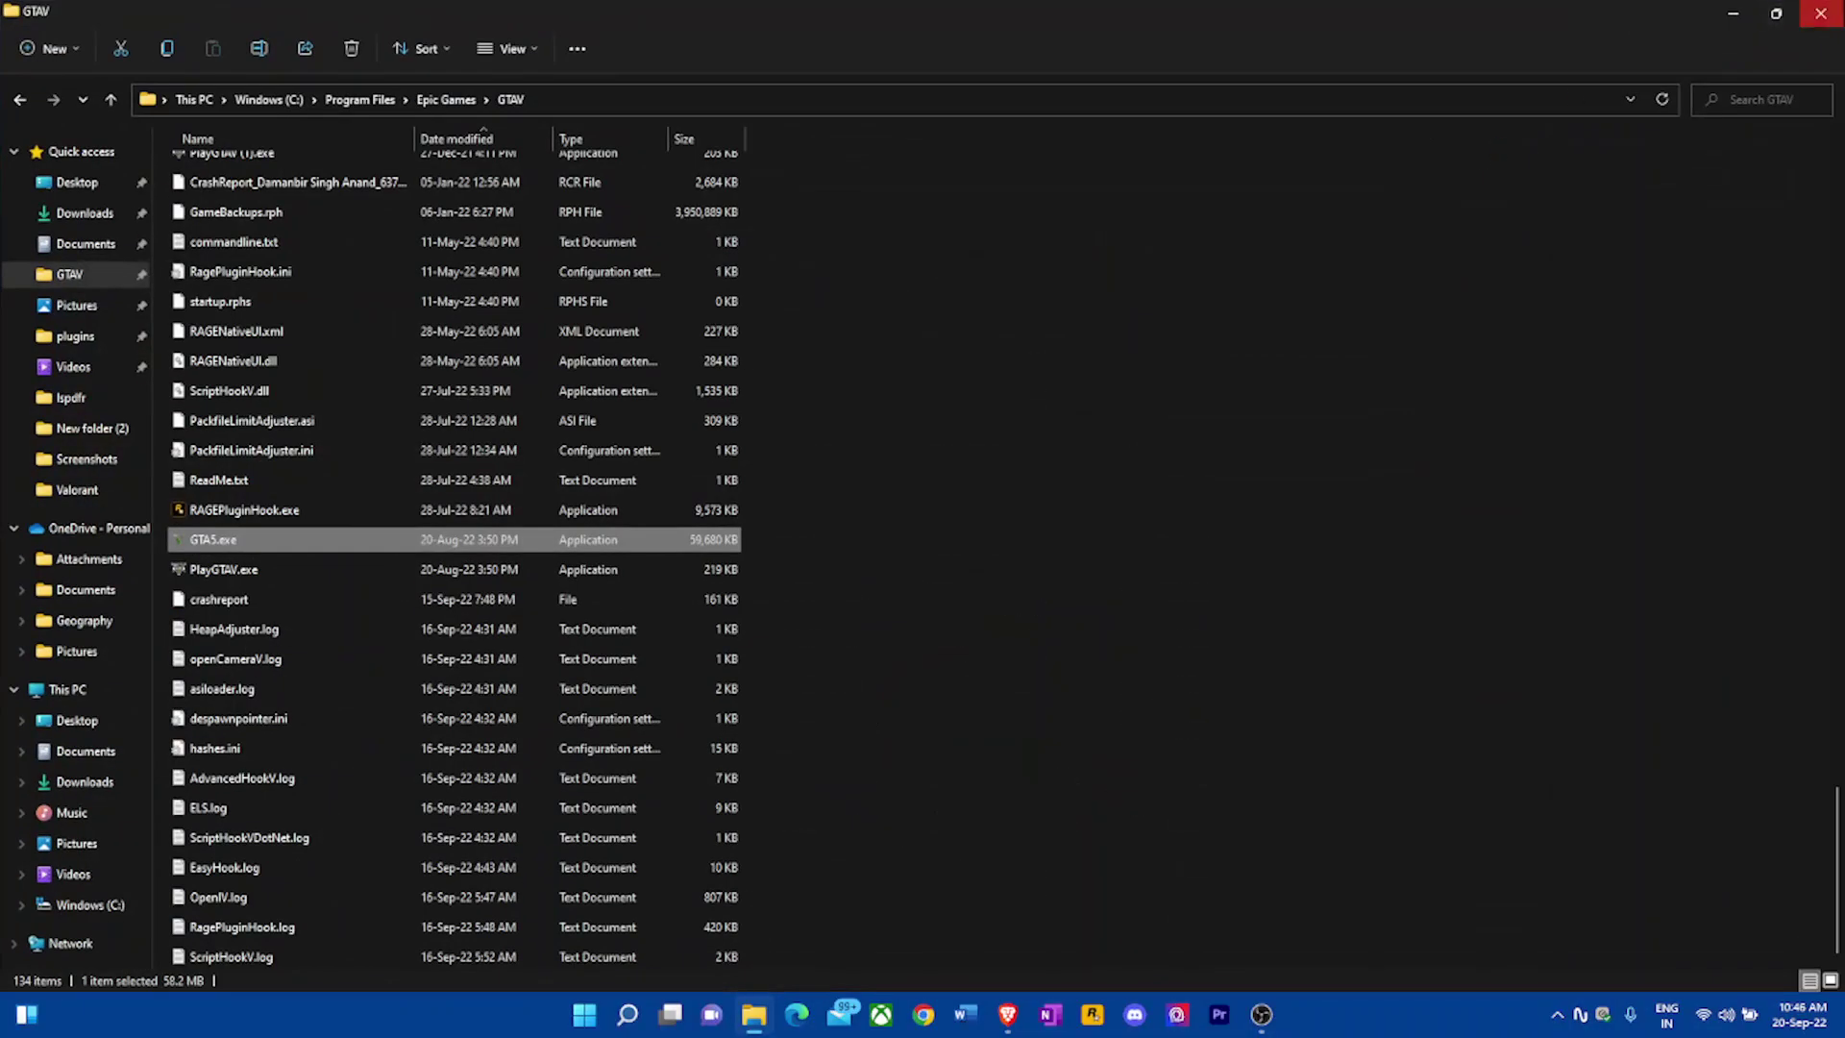
{"action": "left_click", "coordinate": [1823, 14]}
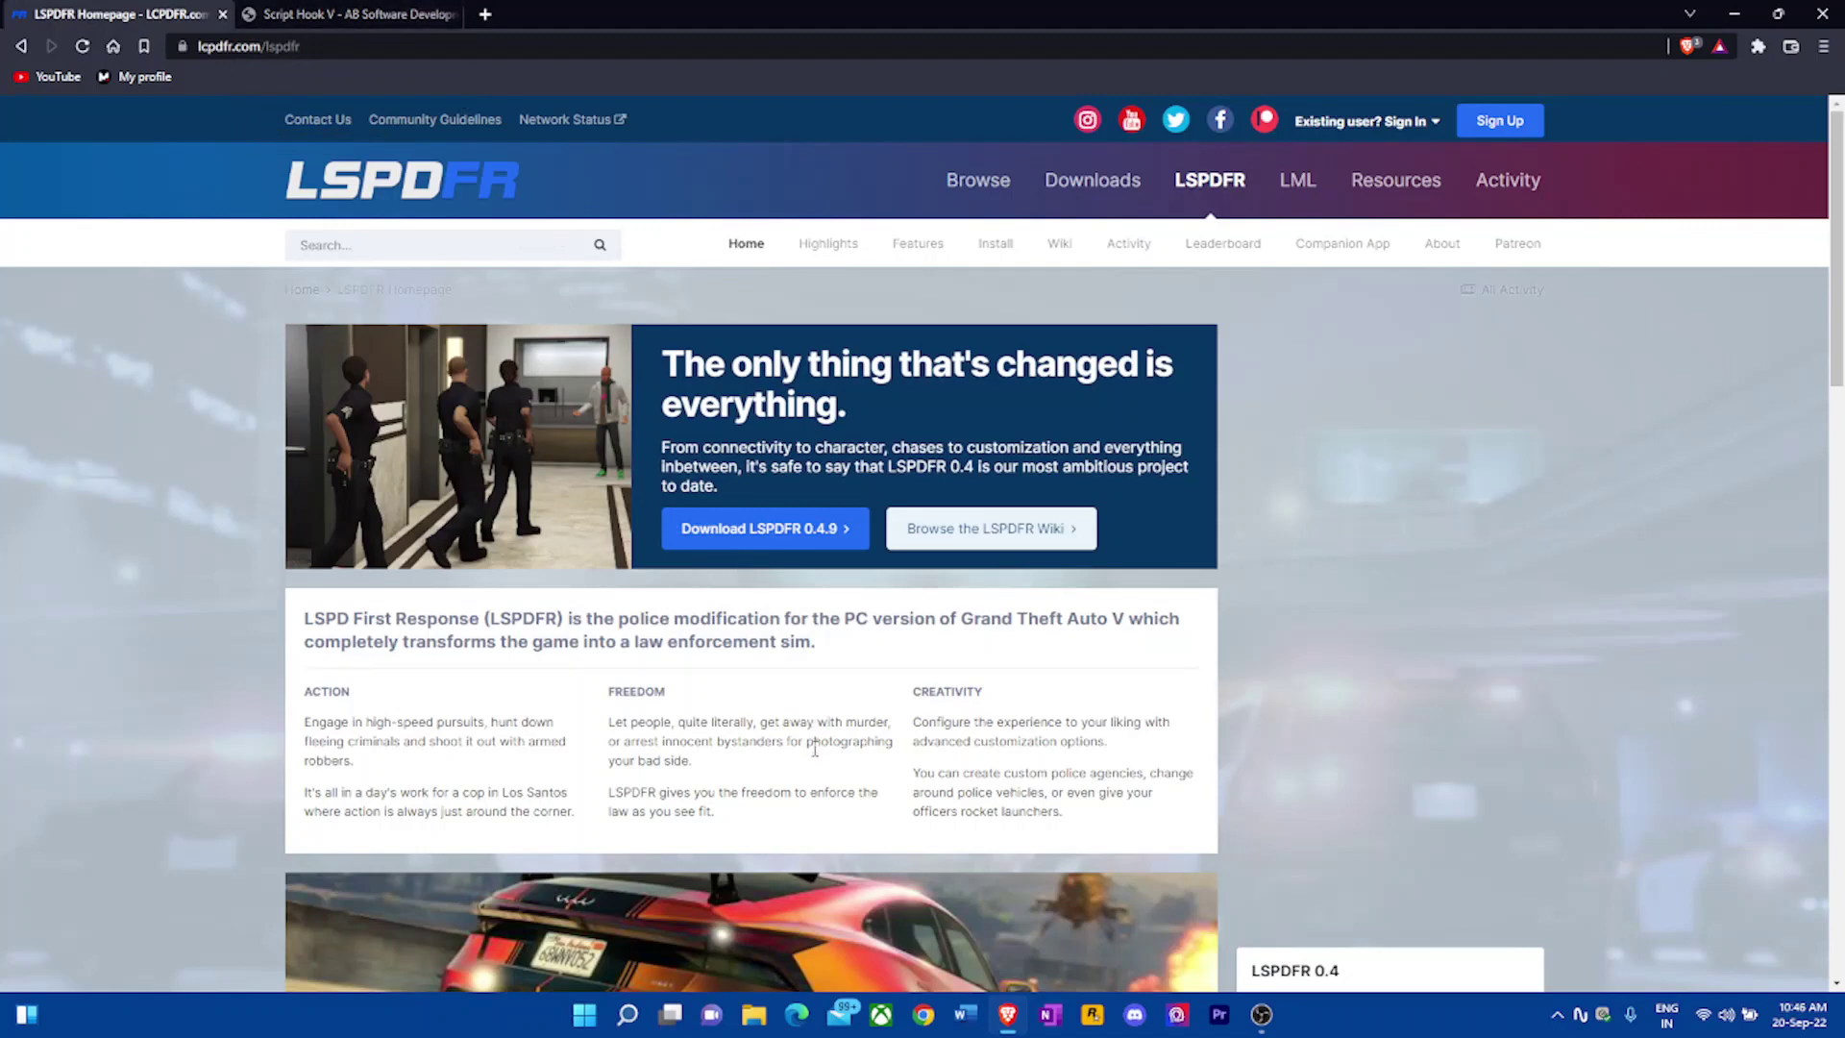
- Open the LSPDFR 0.4.9 download page and request the LSPD First Response file
{"action": "scroll", "coordinate": [814, 748], "scroll_direction": "down", "scroll_amount": 2}
{"action": "scroll", "coordinate": [813, 753], "scroll_direction": "up", "scroll_amount": 2}
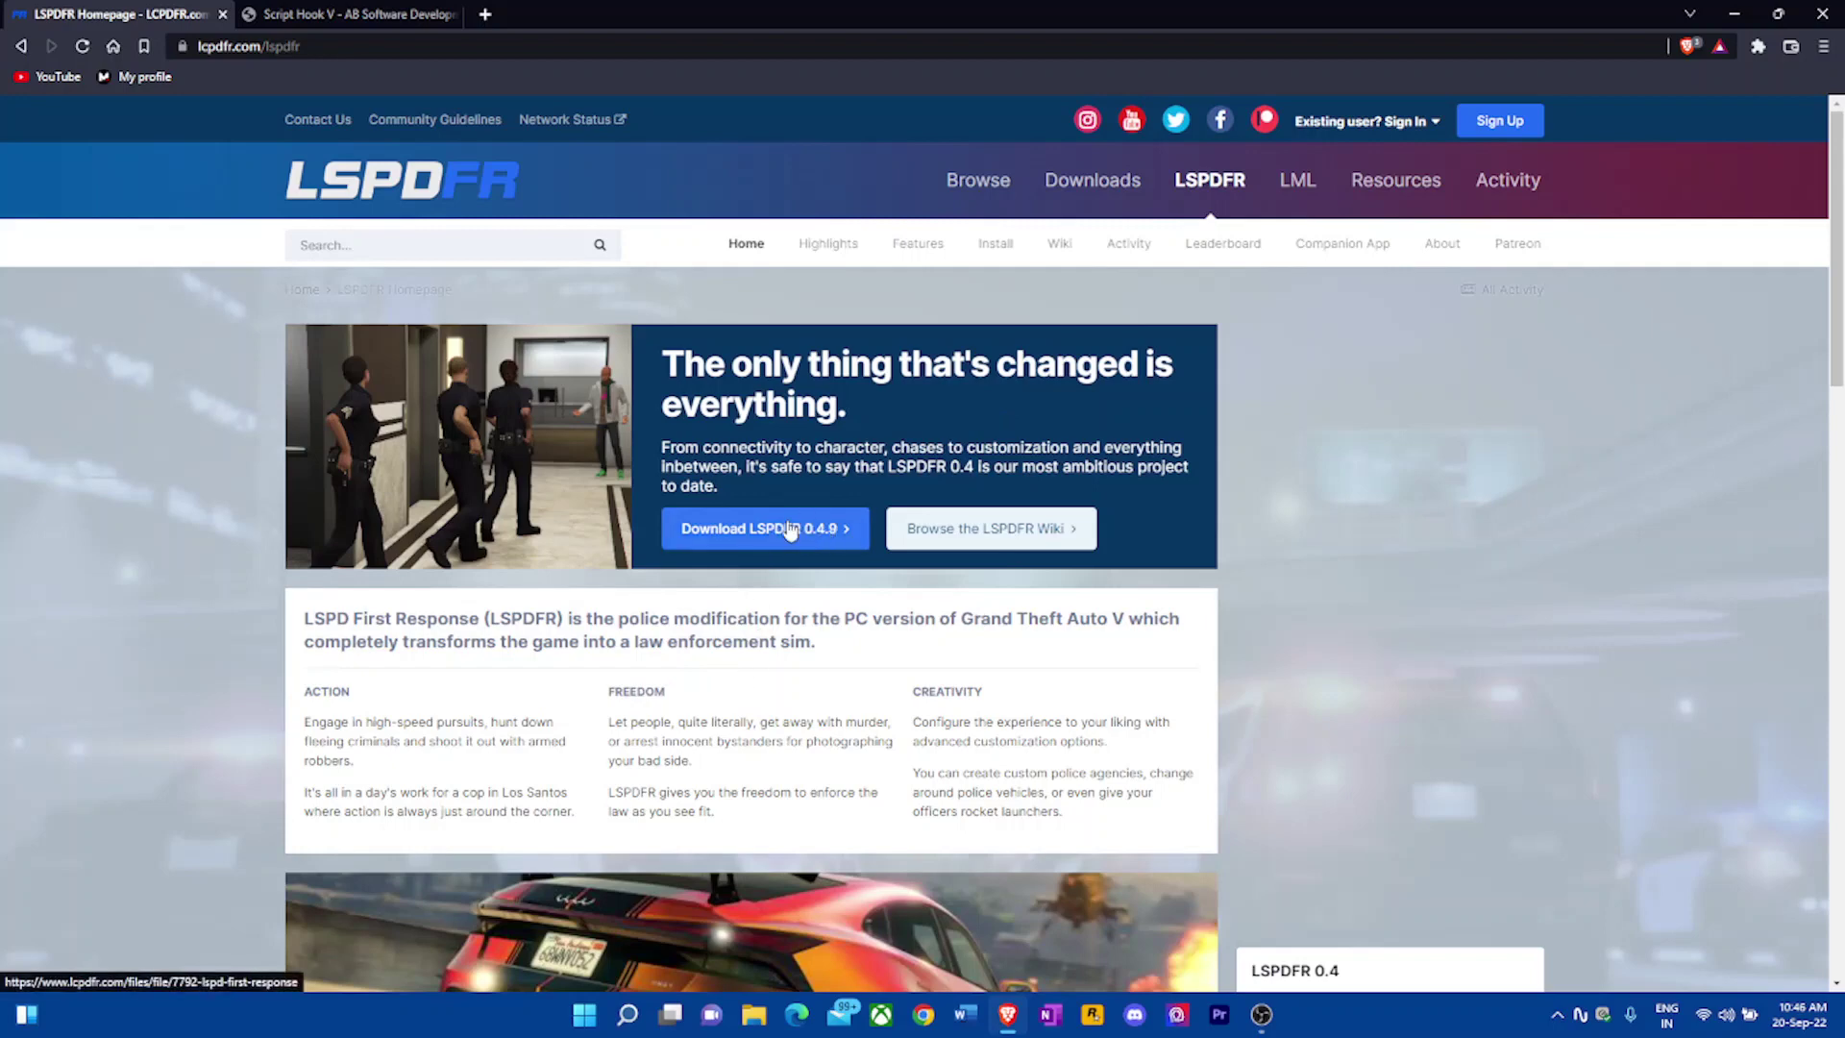
{"action": "left_click", "coordinate": [775, 533]}
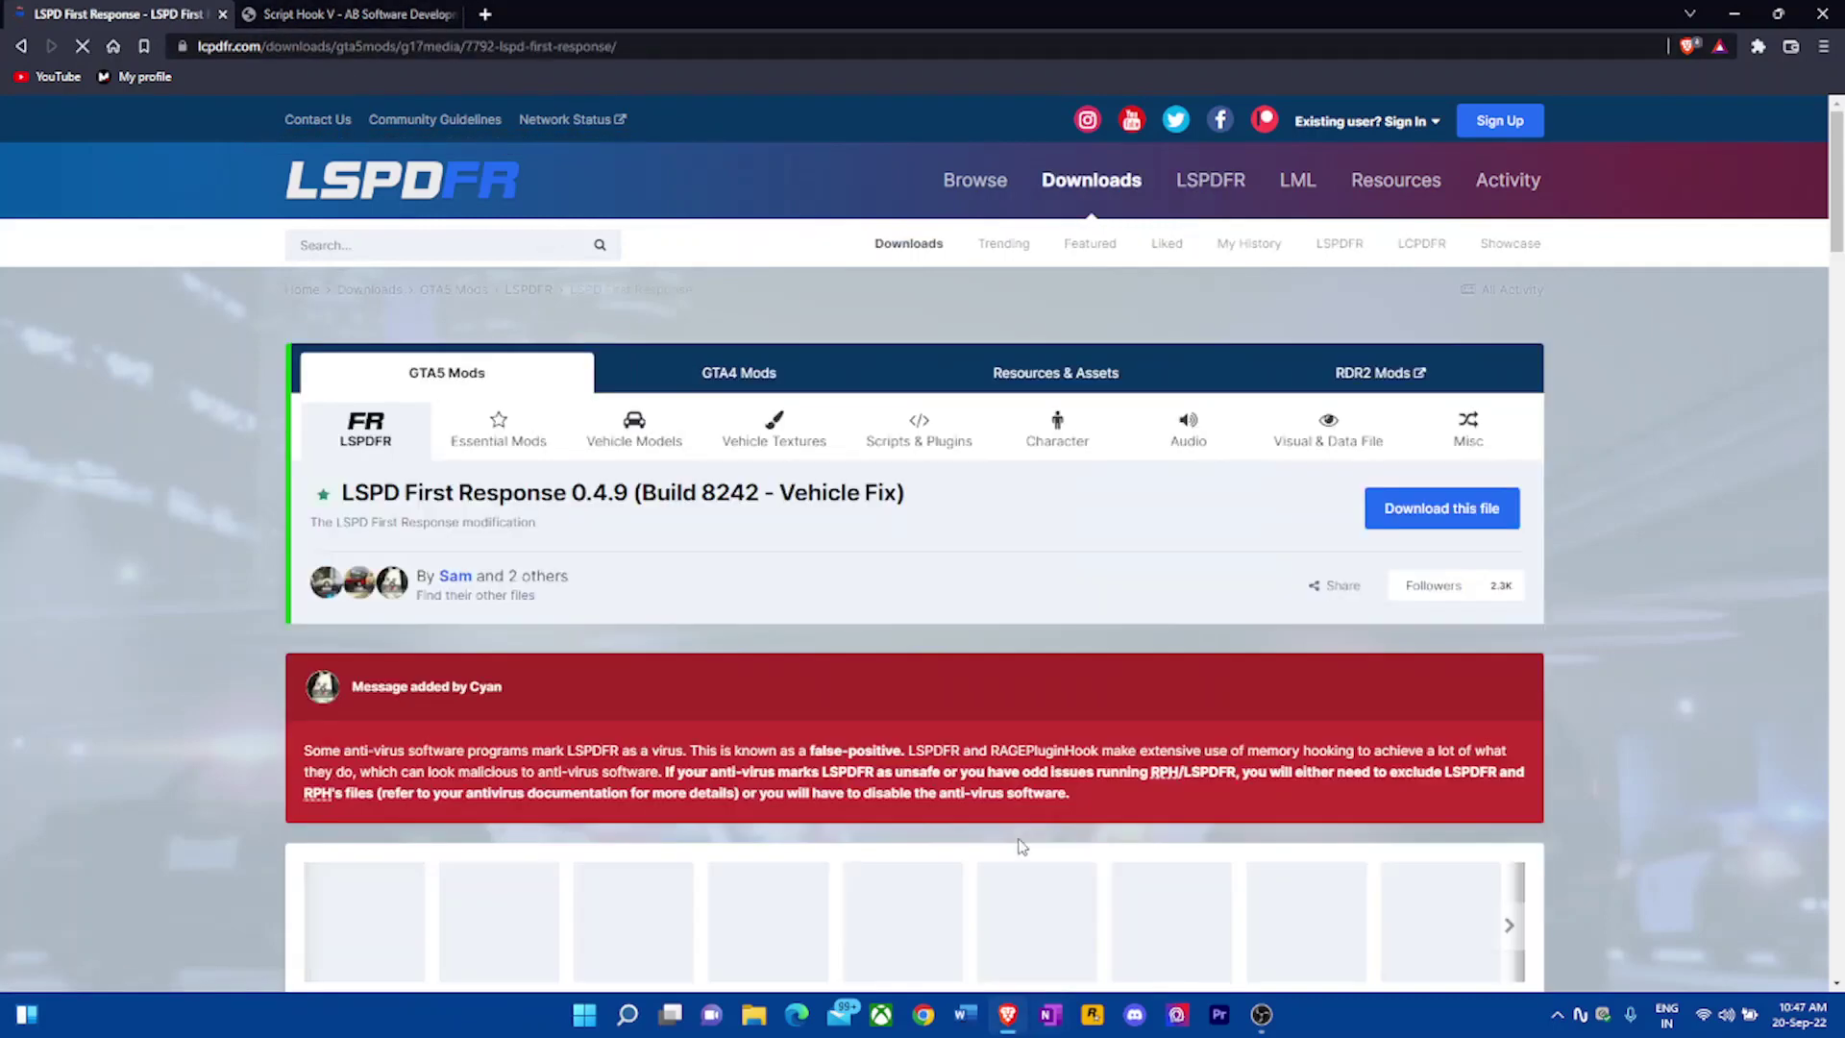
{"action": "left_click", "coordinate": [1477, 514]}
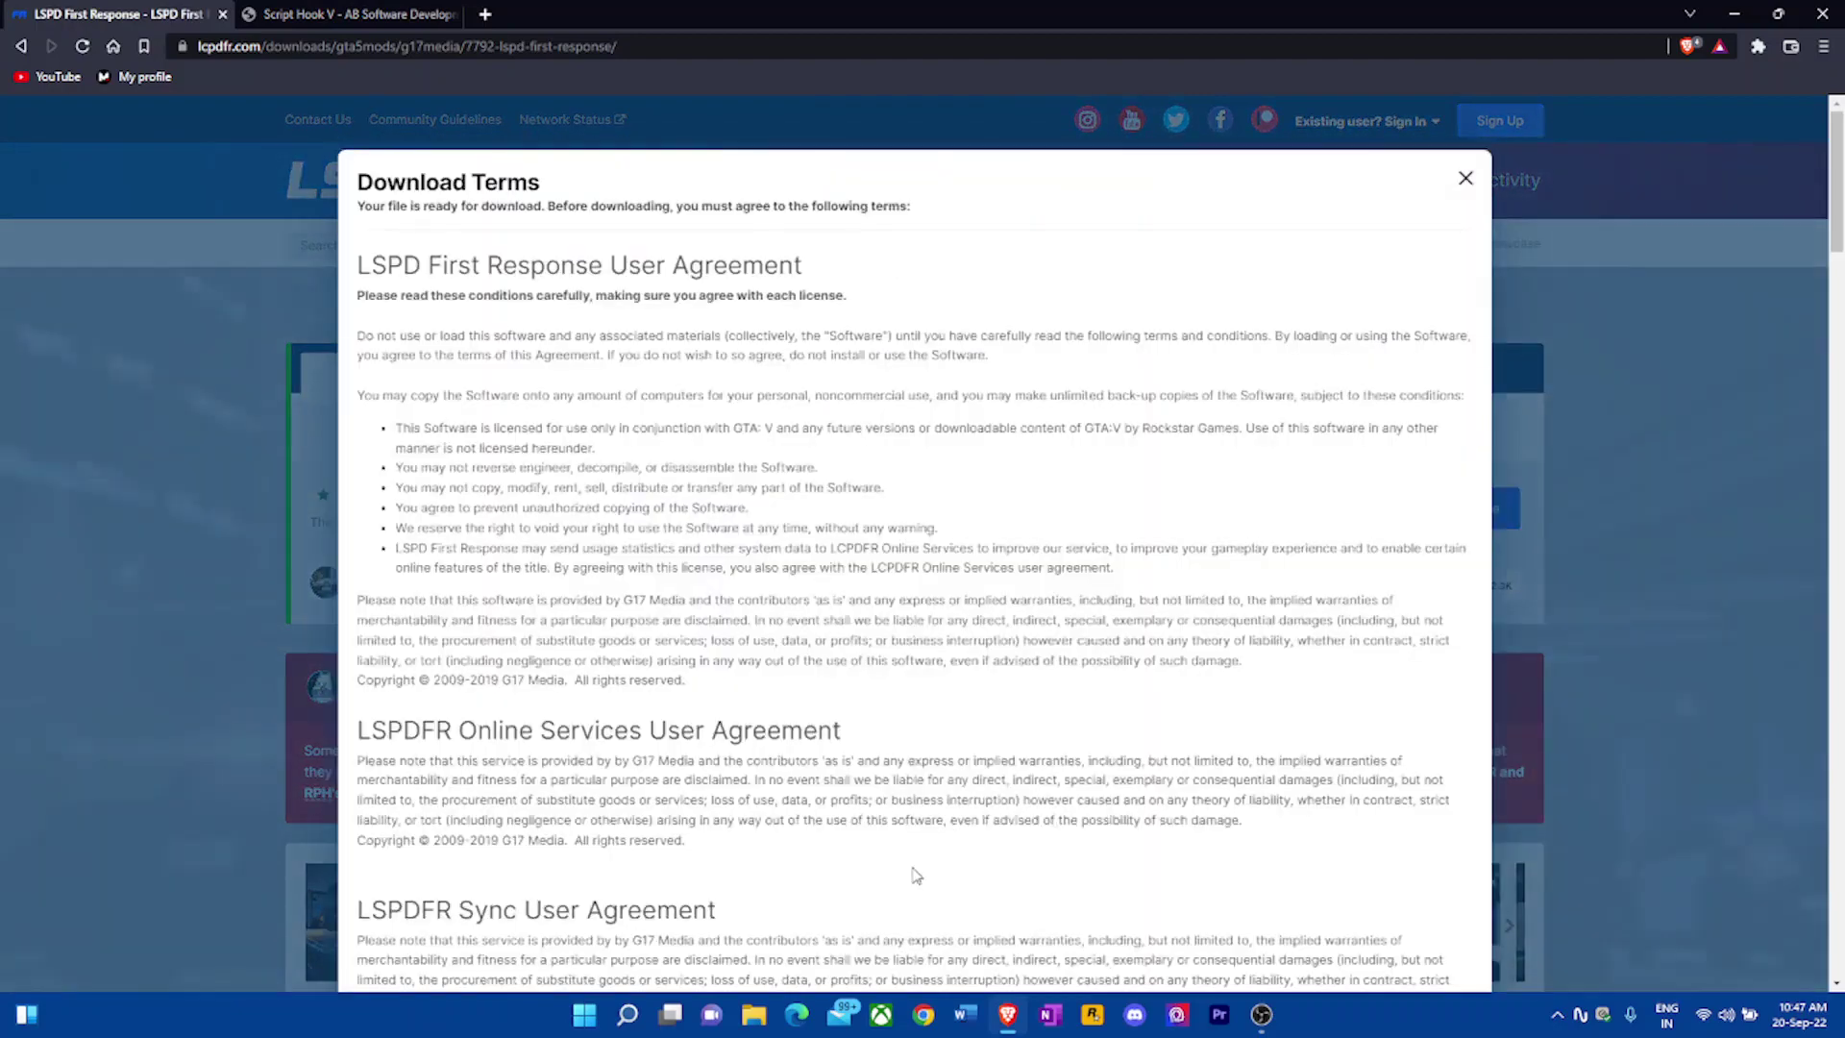
- Agree to the download terms, close the file list, and switch to the Script Hook V tab
{"action": "scroll", "coordinate": [915, 801], "scroll_direction": "down", "scroll_amount": 15}
{"action": "scroll", "coordinate": [915, 800], "scroll_direction": "down", "scroll_amount": 10}
{"action": "left_click", "coordinate": [1446, 358]}
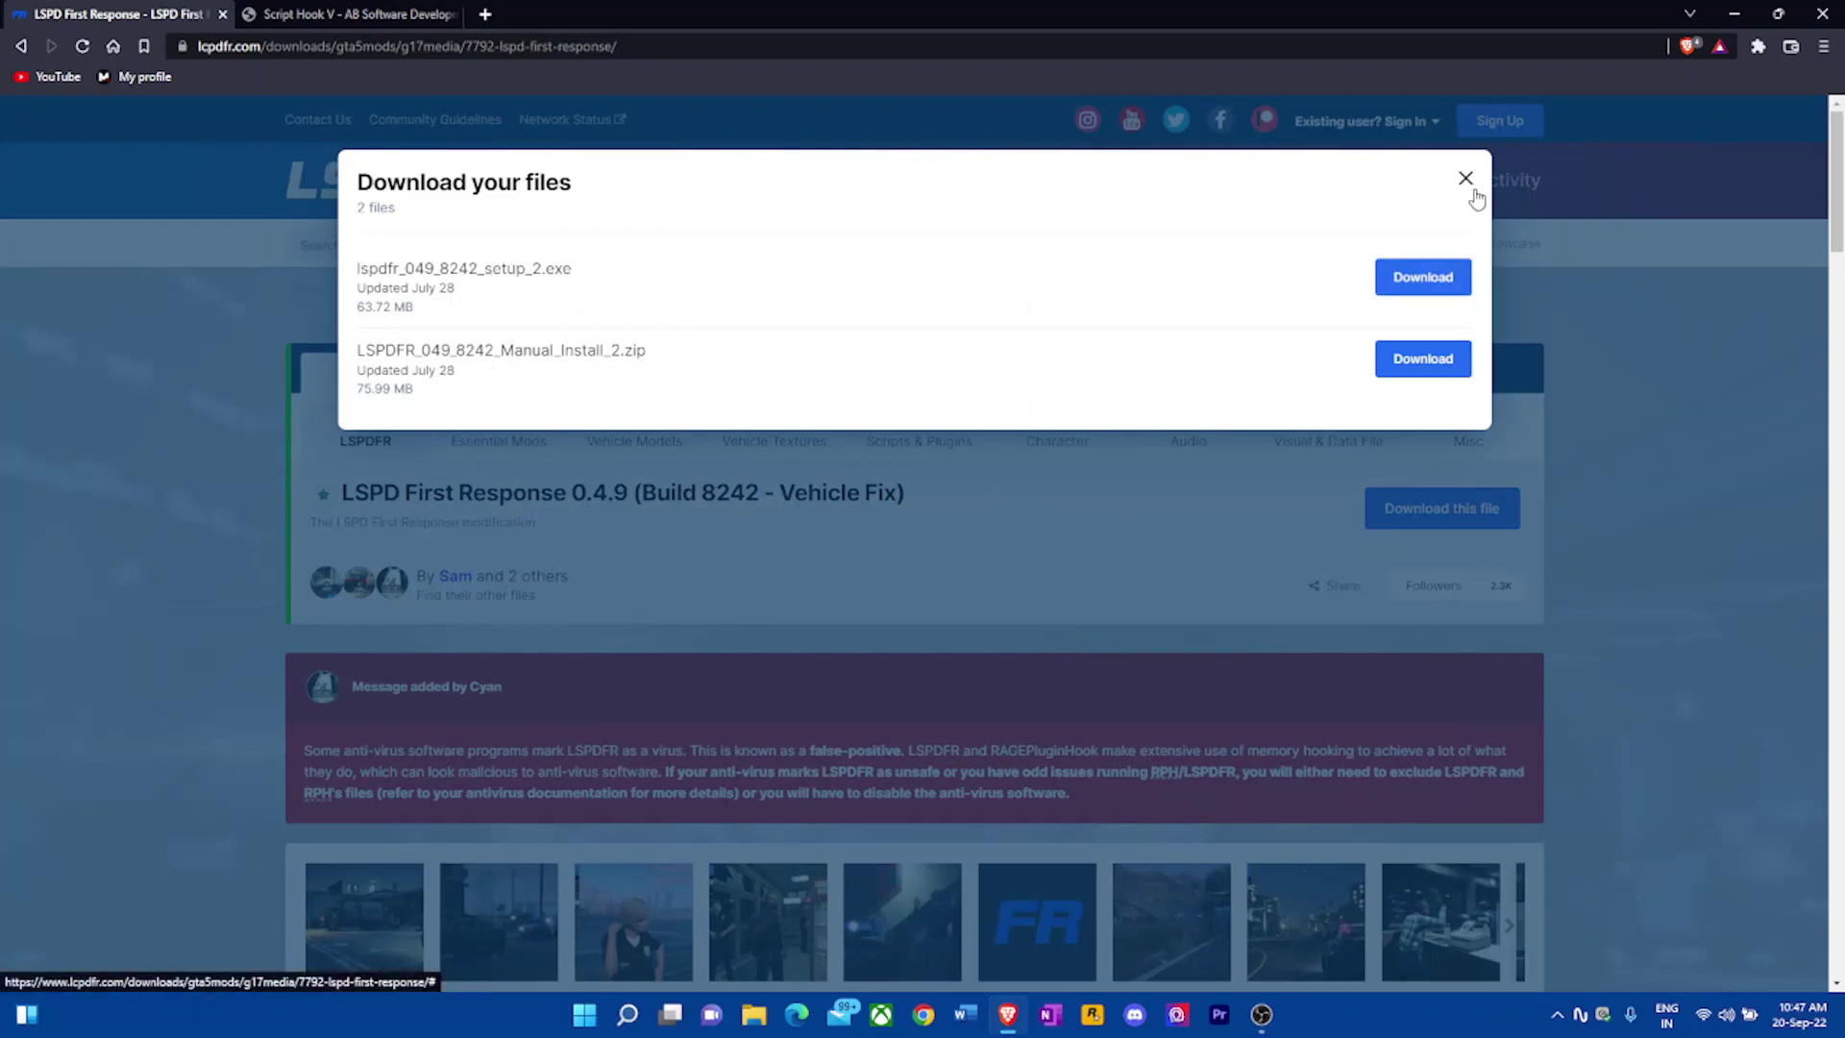
{"action": "left_click", "coordinate": [1465, 179]}
{"action": "left_click", "coordinate": [418, 11]}
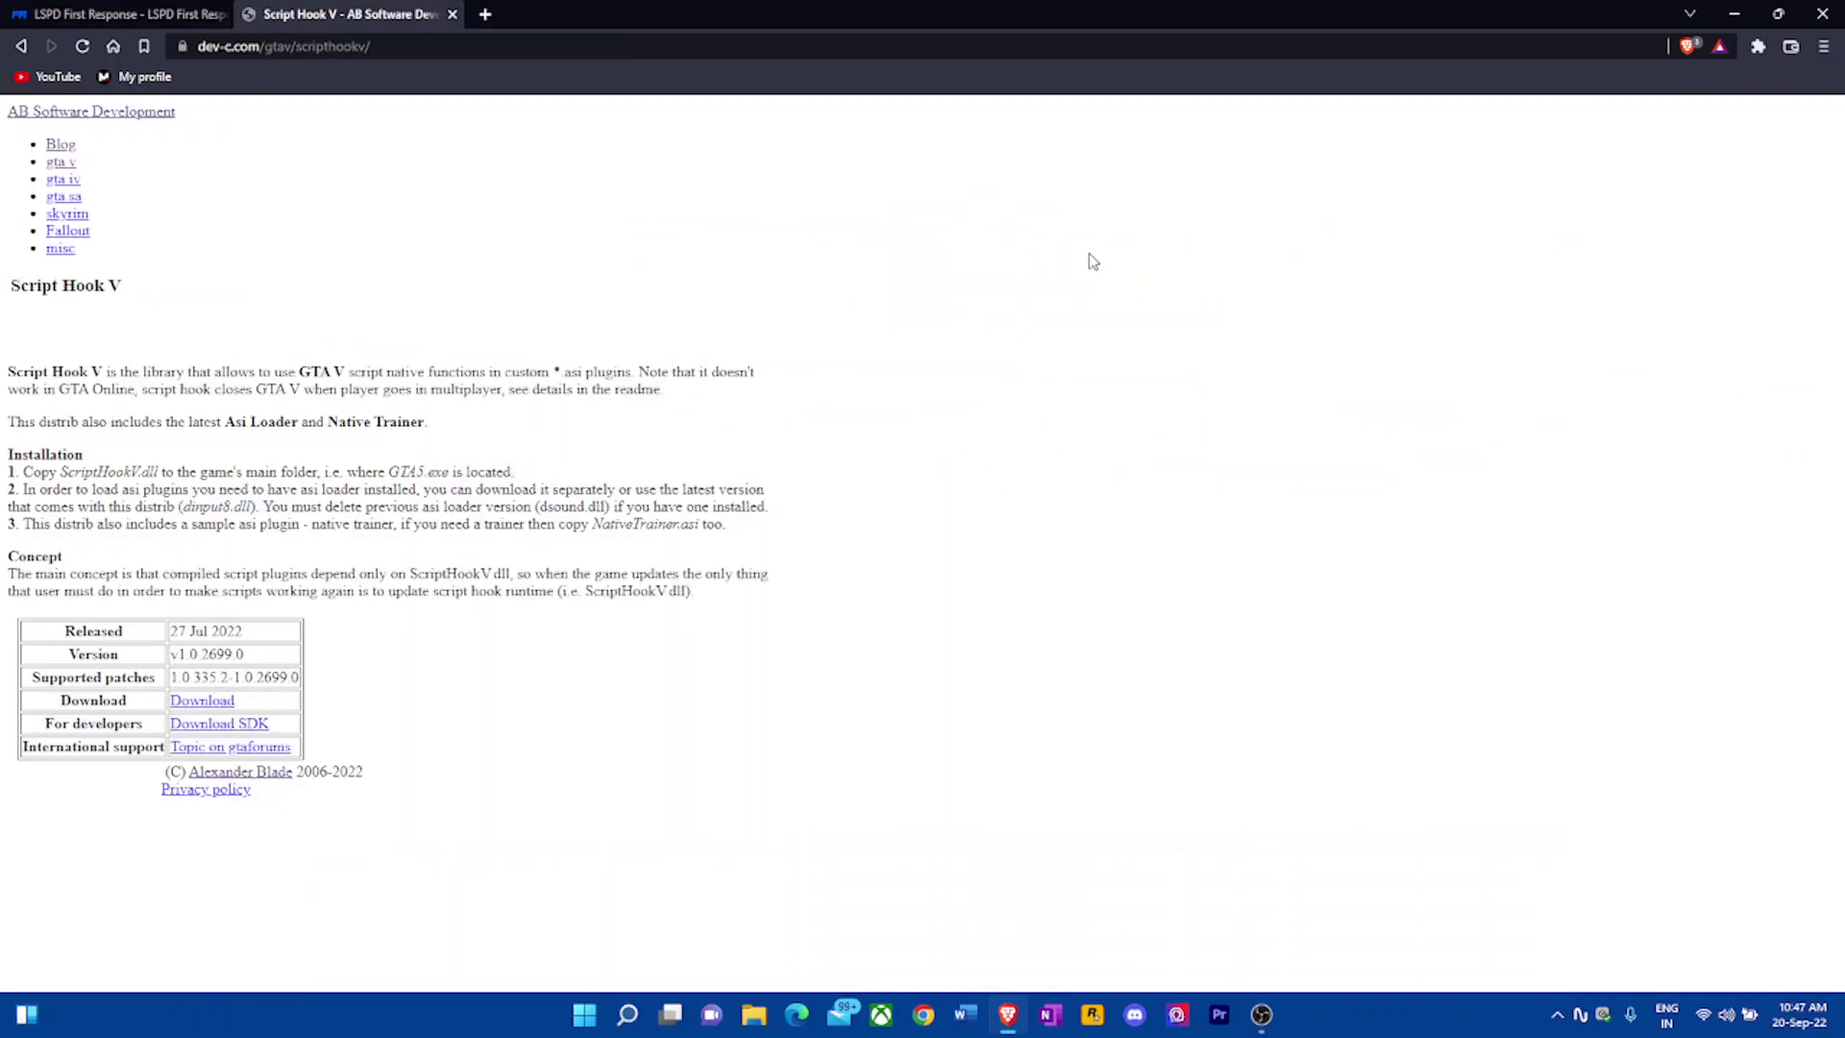
- Return to the Google results and open the Script Hook V page on dev-c.com
{"action": "left_click", "coordinate": [23, 47]}
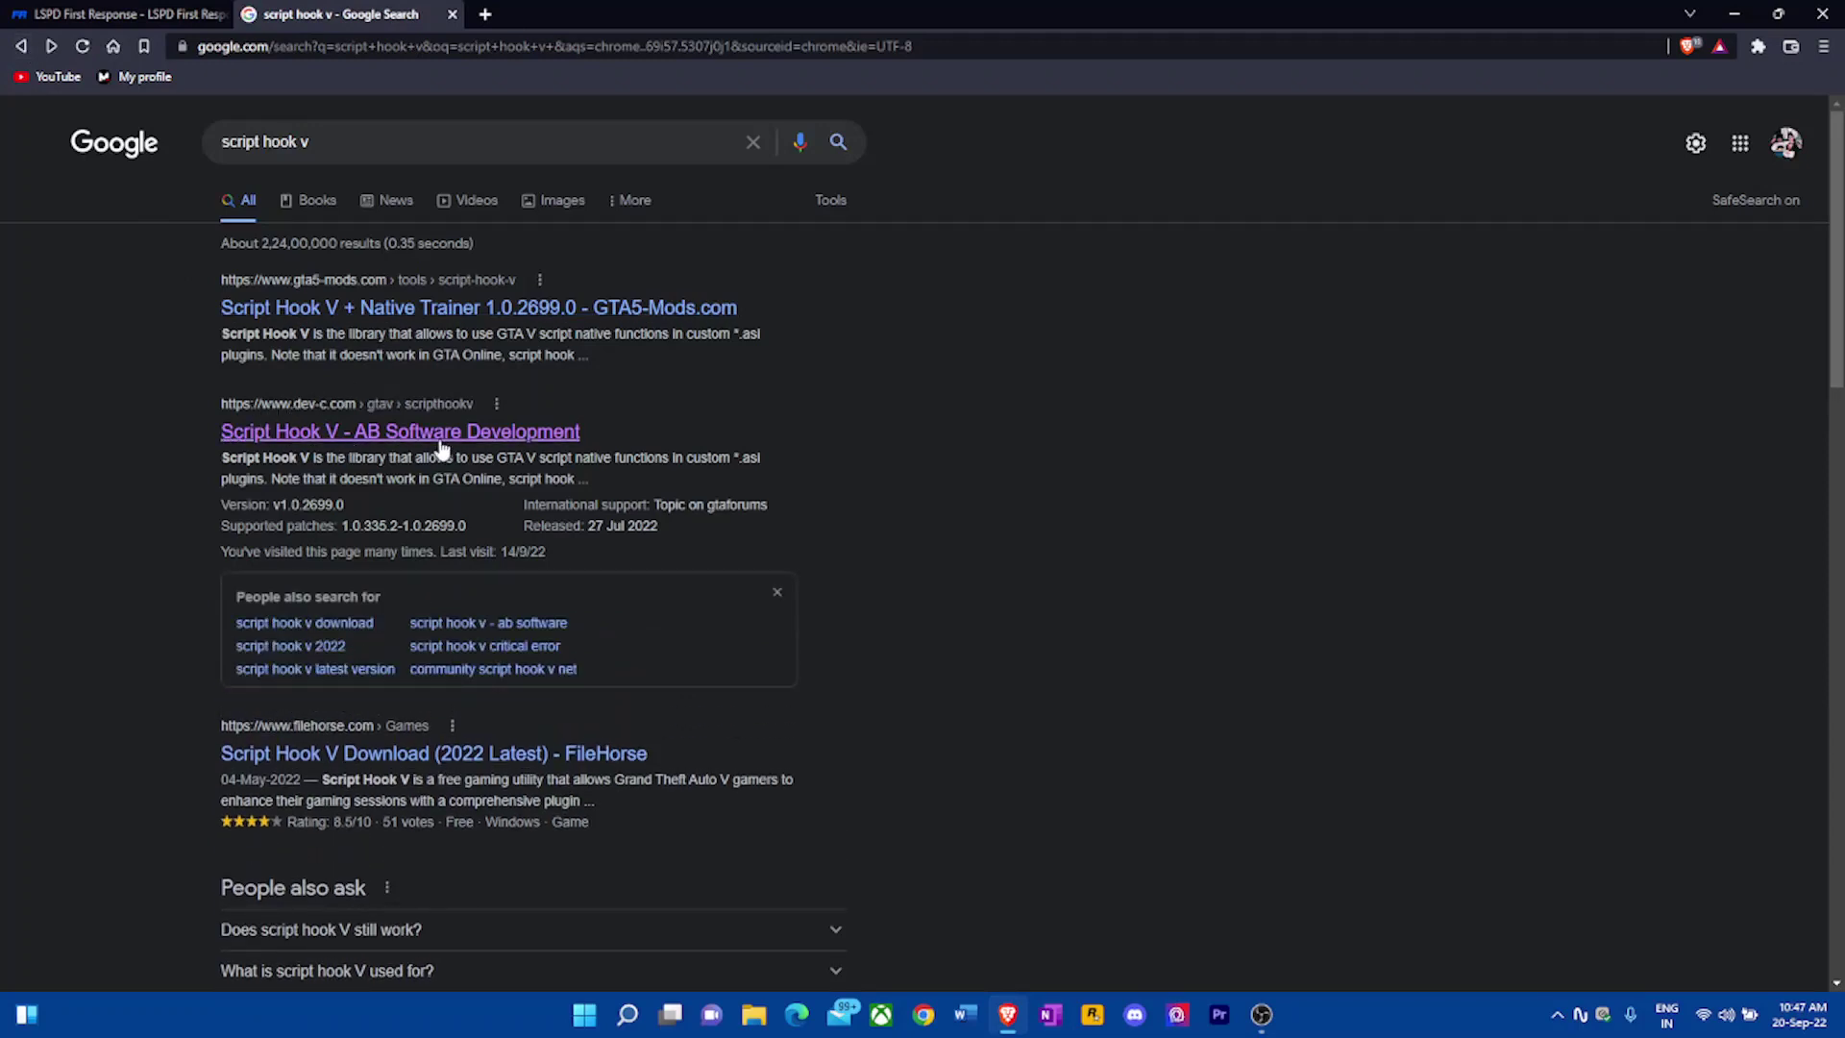
{"action": "key", "text": "slash"}
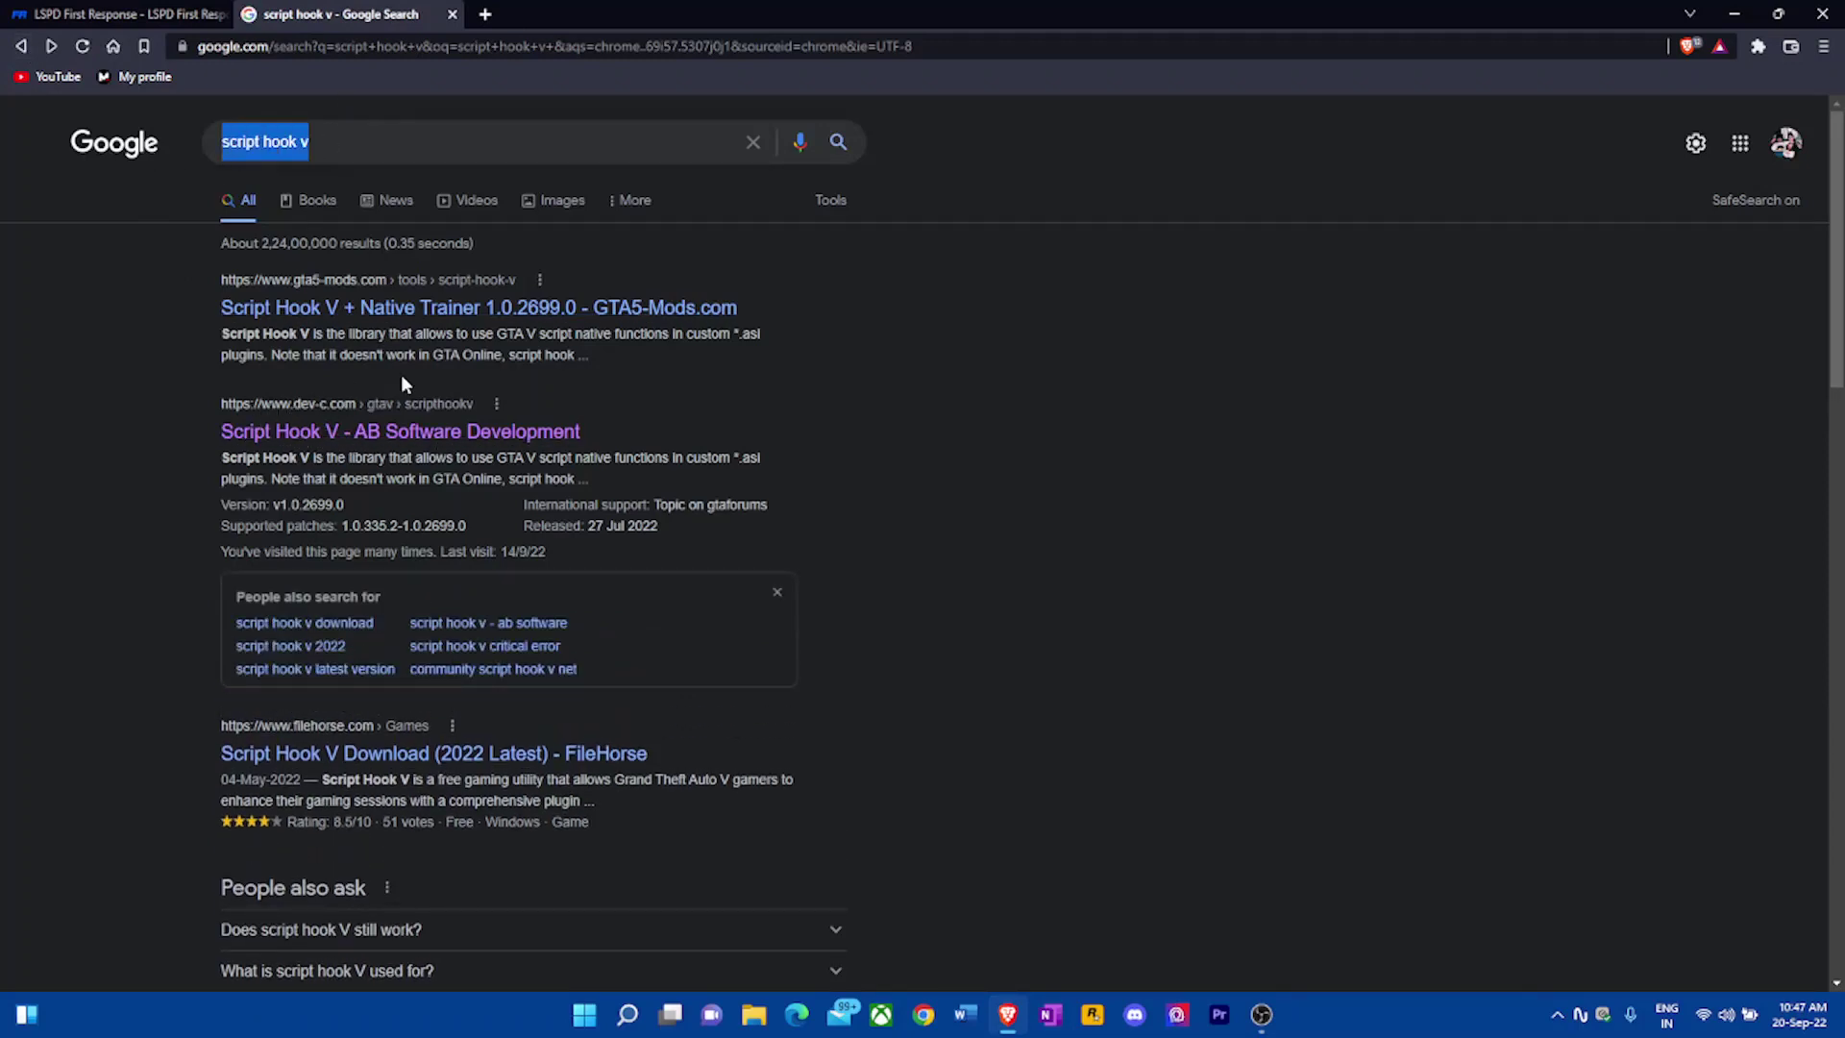
{"action": "left_click", "coordinate": [404, 433]}
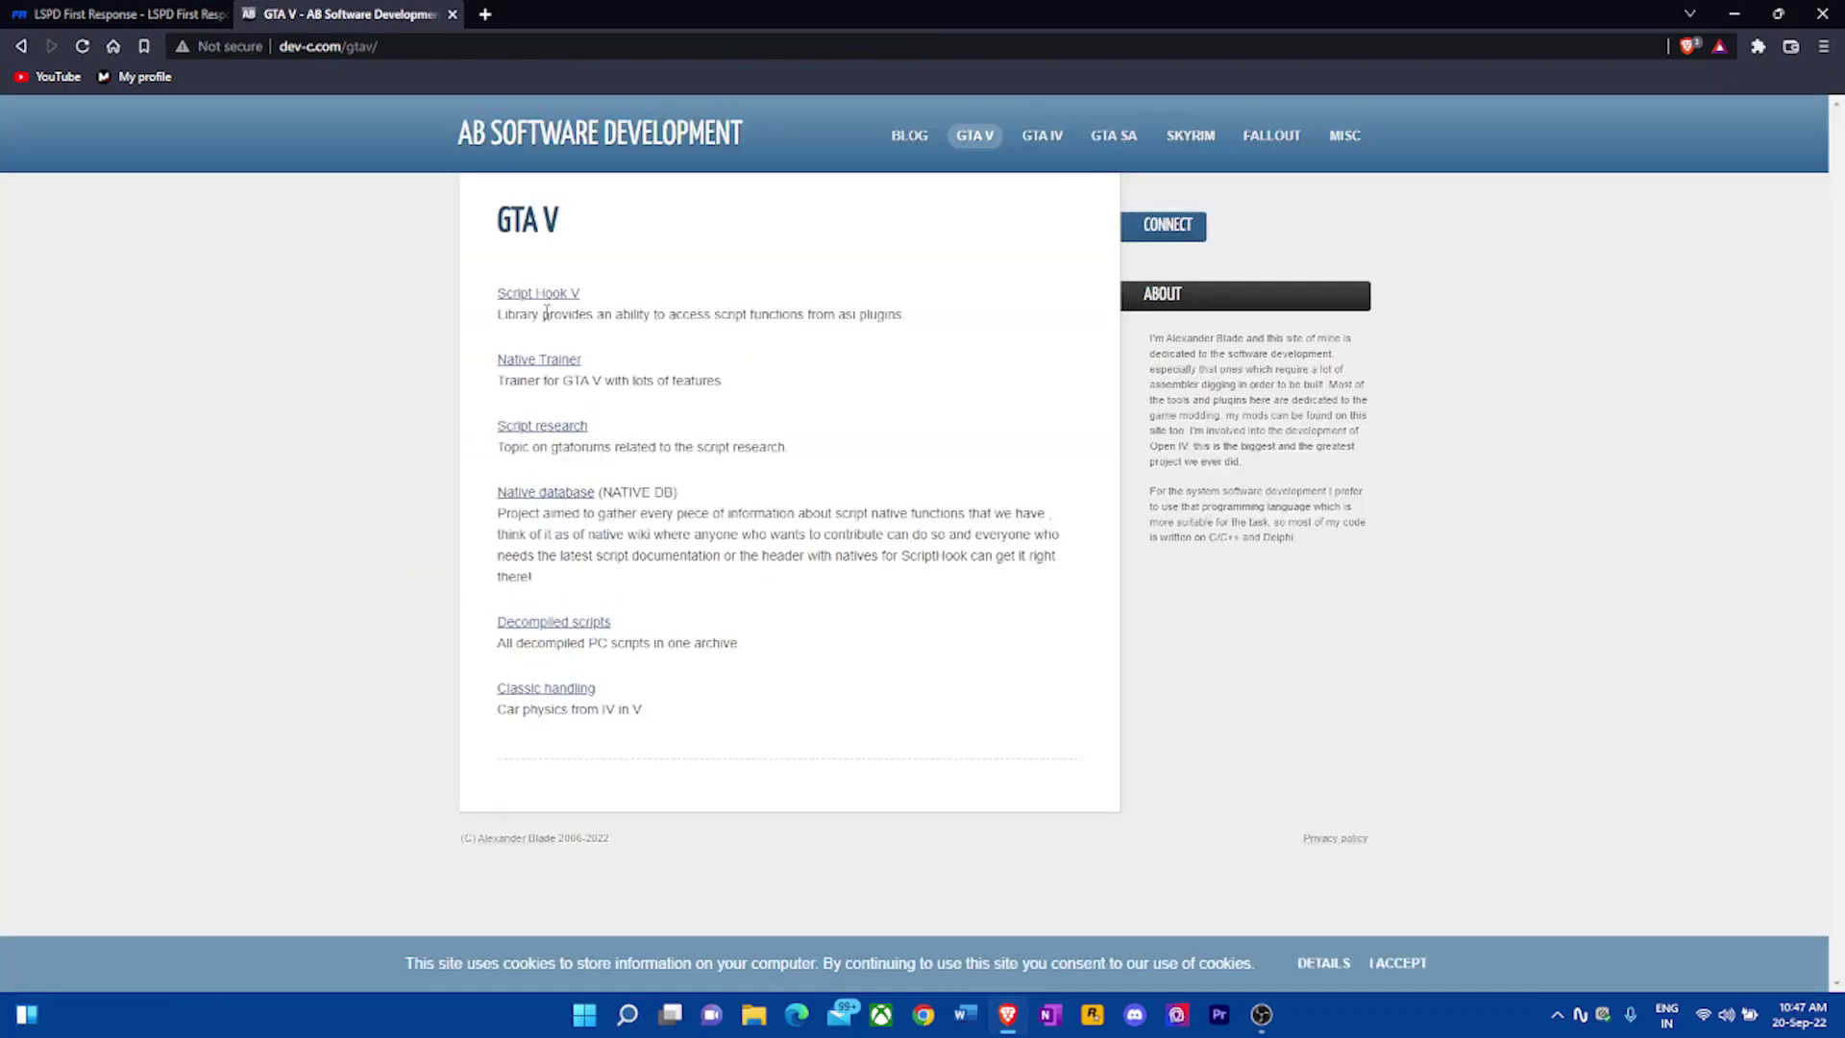
{"action": "left_click", "coordinate": [535, 304]}
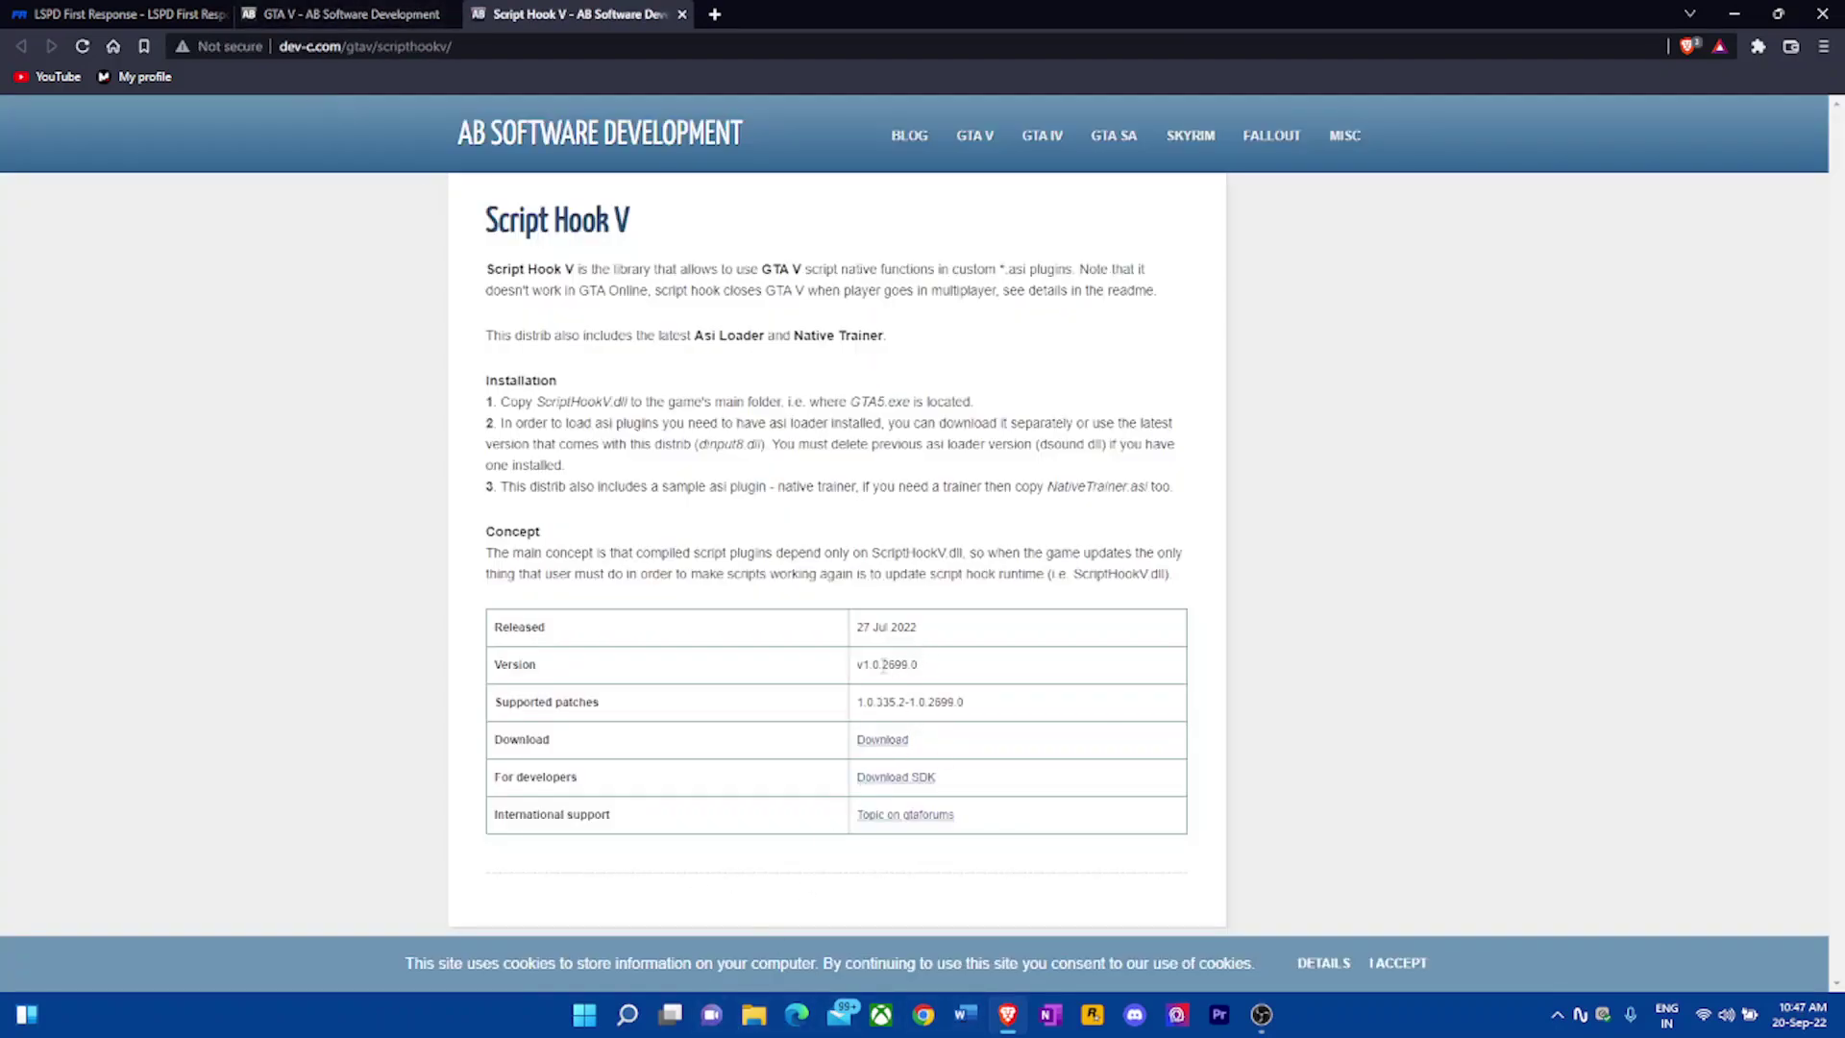
- Check the 1.0.2699.0 version number and save the Script Hook V zip to the Desktop
{"action": "left_click_drag", "start_coordinate": [883, 665], "coordinate": [903, 665]}
{"action": "left_click_drag", "start_coordinate": [594, 221], "coordinate": [644, 235]}
{"action": "left_click", "coordinate": [628, 225]}
{"action": "left_click_drag", "start_coordinate": [883, 665], "coordinate": [903, 665]}
{"action": "left_click_drag", "start_coordinate": [884, 664], "coordinate": [905, 665]}
{"action": "left_click", "coordinate": [875, 742]}
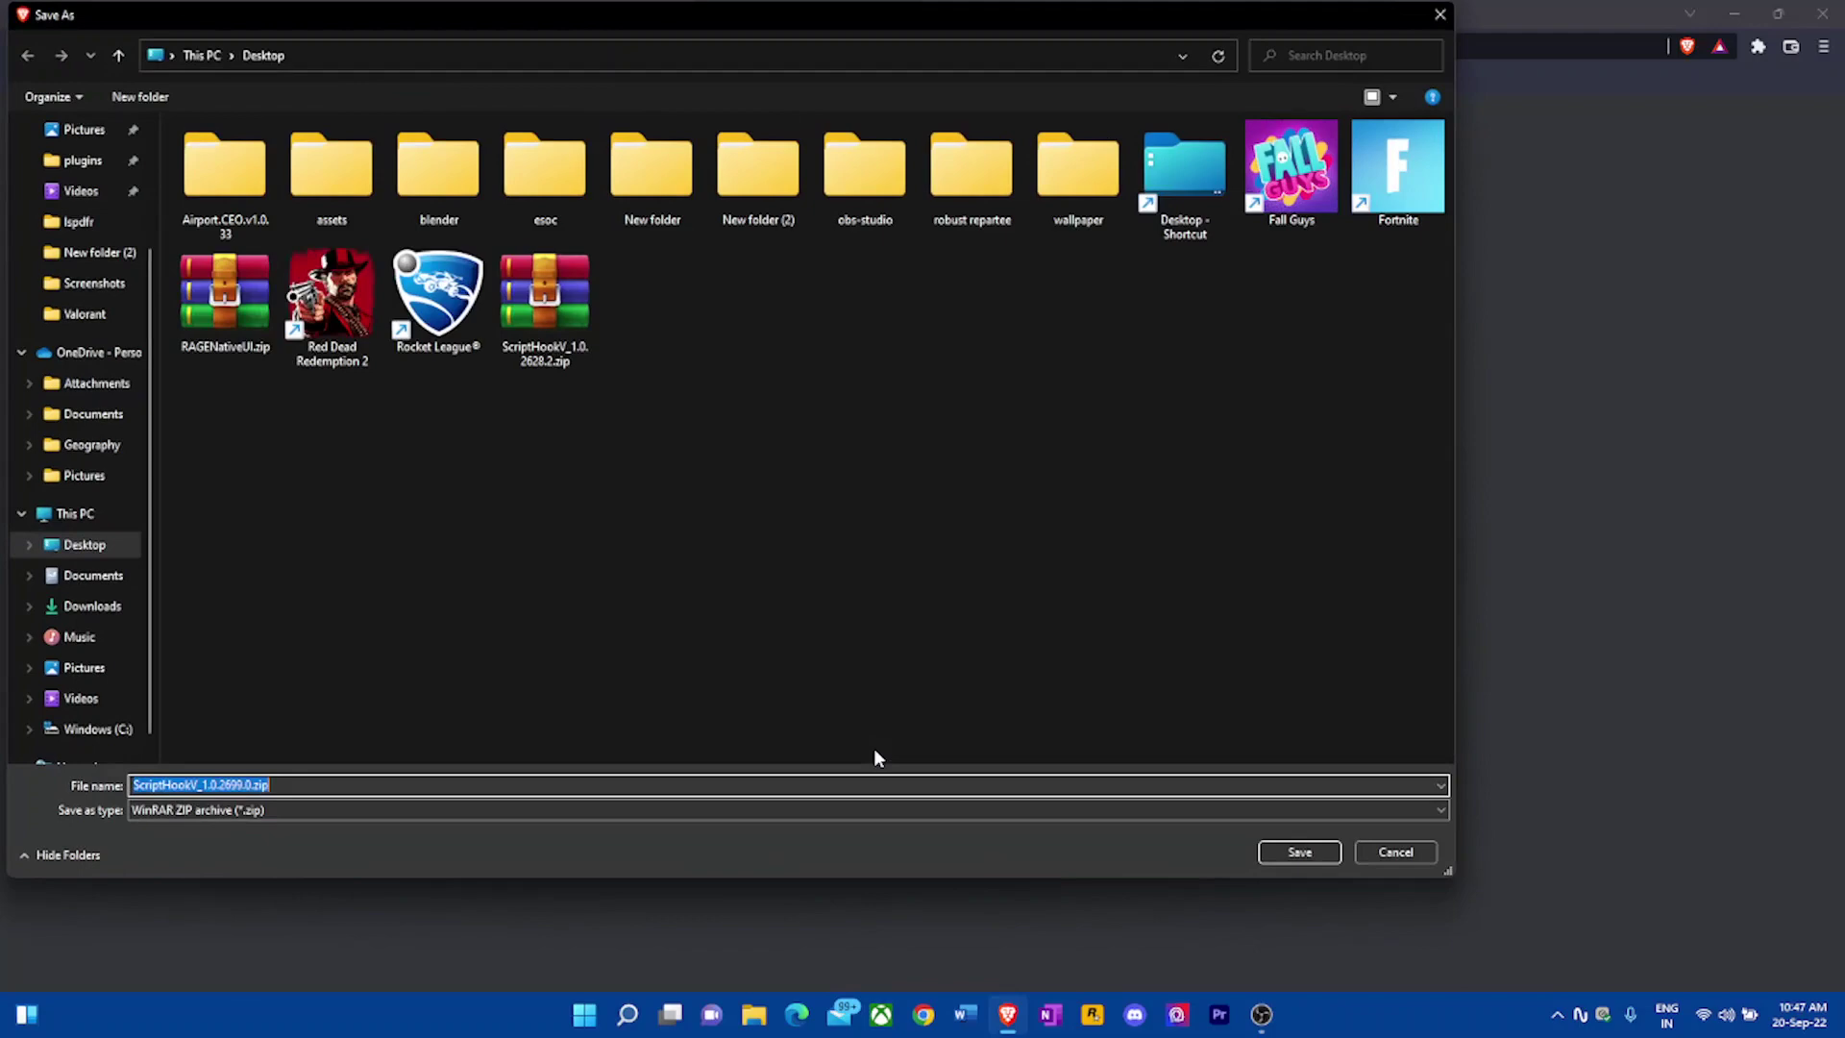
{"action": "left_click", "coordinate": [1285, 858]}
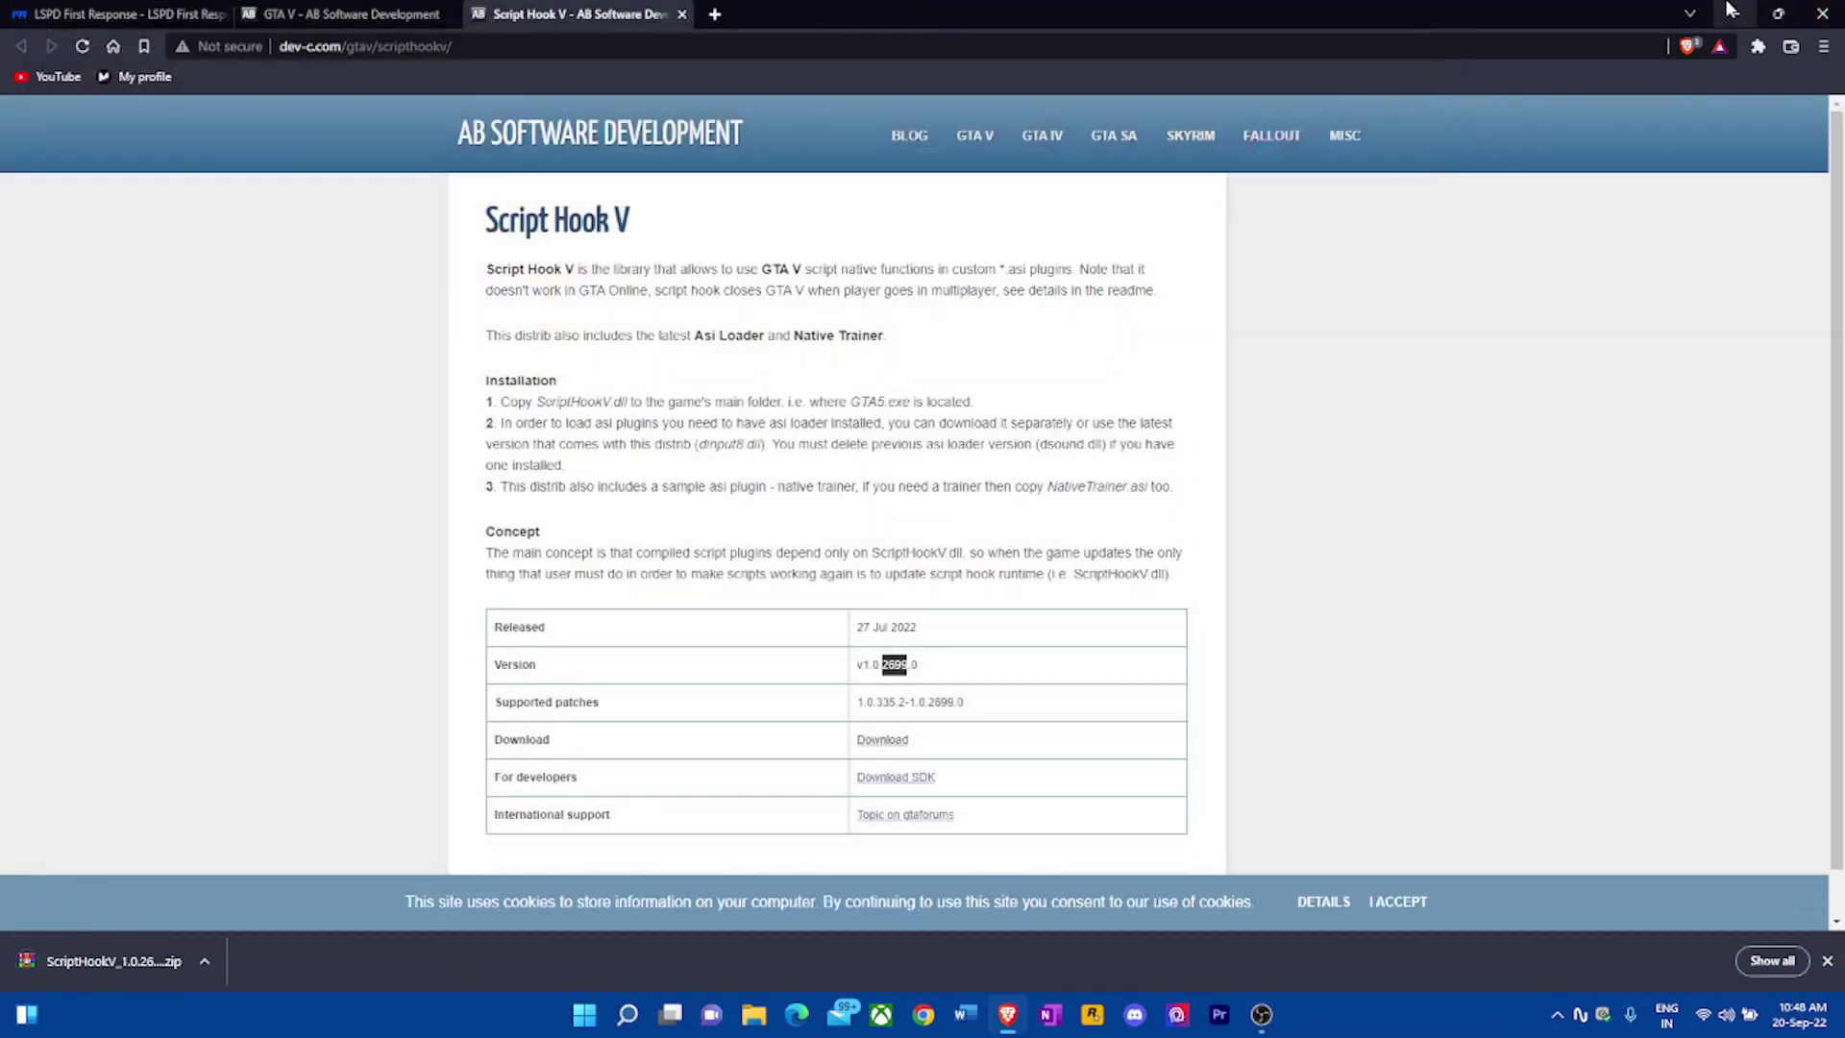
- Gather the lspdfr setup and ScriptHookV zip icons mid-desktop and open the GTAV folder
{"action": "left_click", "coordinate": [1735, 15]}
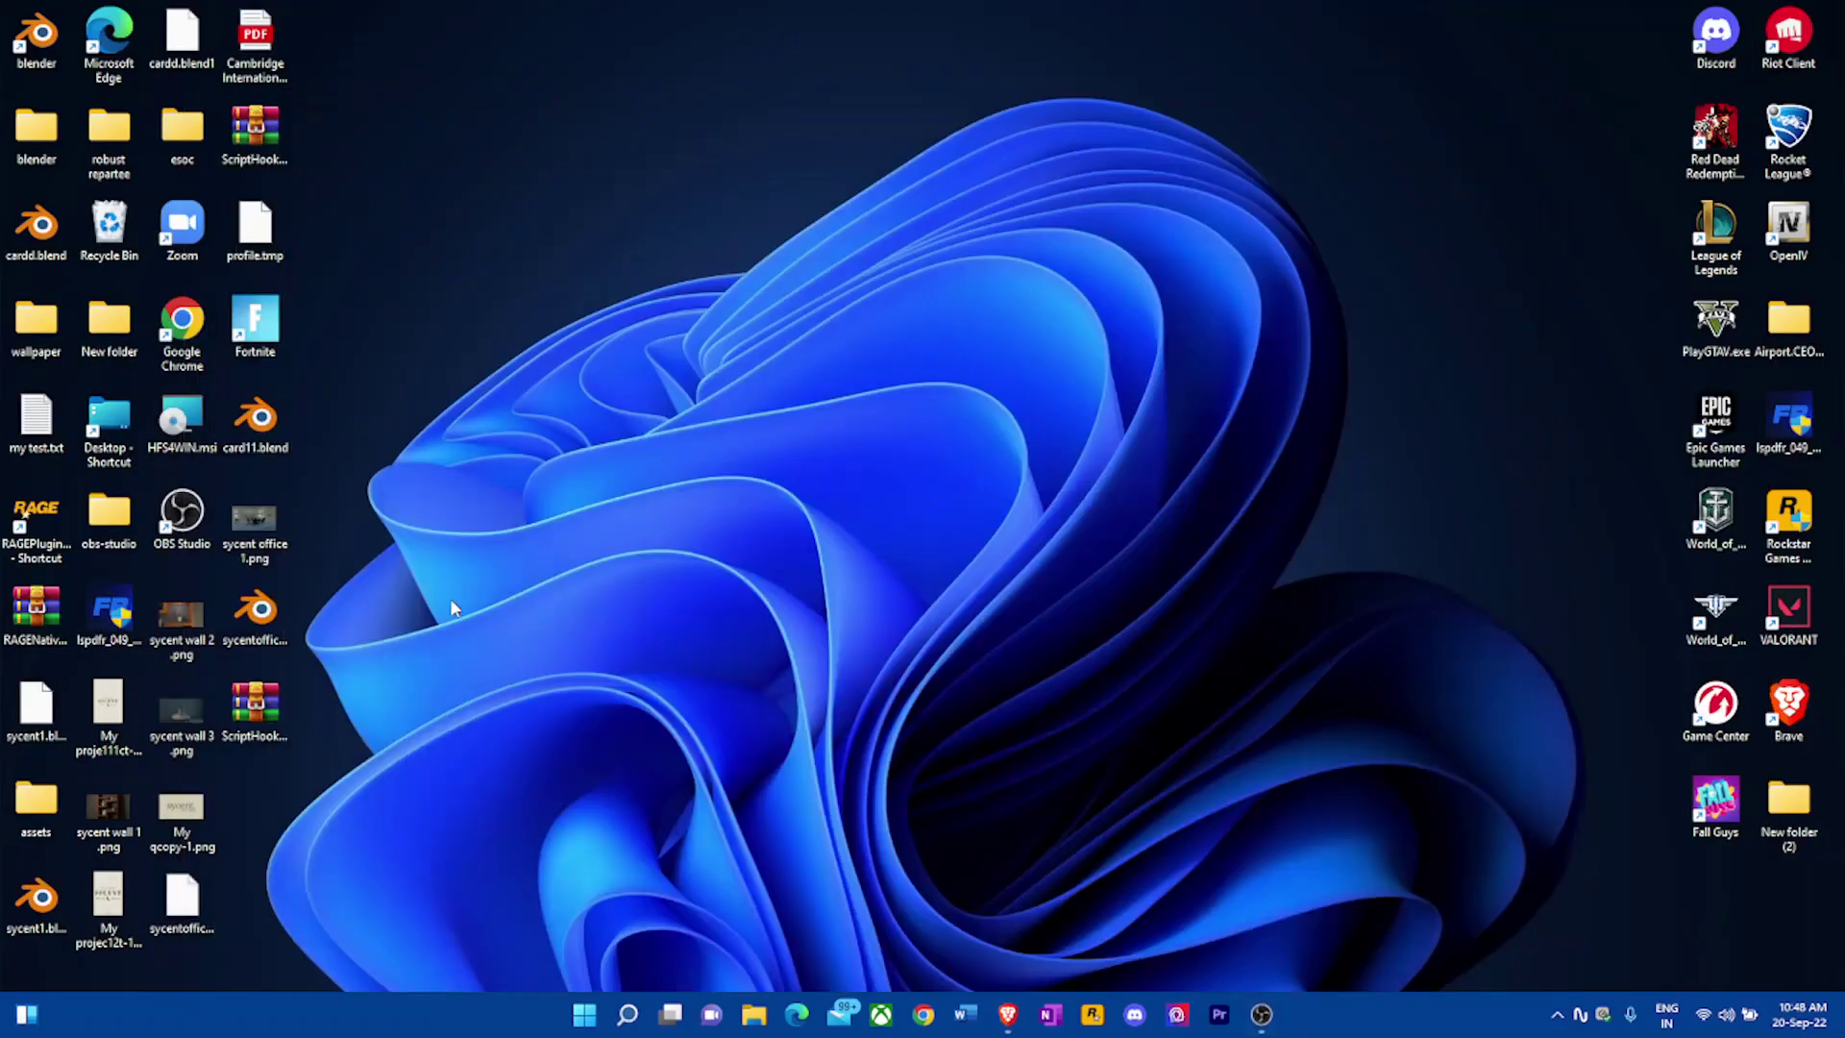
{"action": "left_click_drag", "start_coordinate": [109, 615], "coordinate": [1058, 423]}
{"action": "mouse_move", "coordinate": [254, 711]}
{"action": "left_mouse_down"}
{"action": "mouse_move", "coordinate": [466, 725]}
{"action": "mouse_move", "coordinate": [1154, 428]}
{"action": "mouse_move", "coordinate": [1131, 423]}
{"action": "left_mouse_up"}
{"action": "left_click", "coordinate": [756, 1013]}
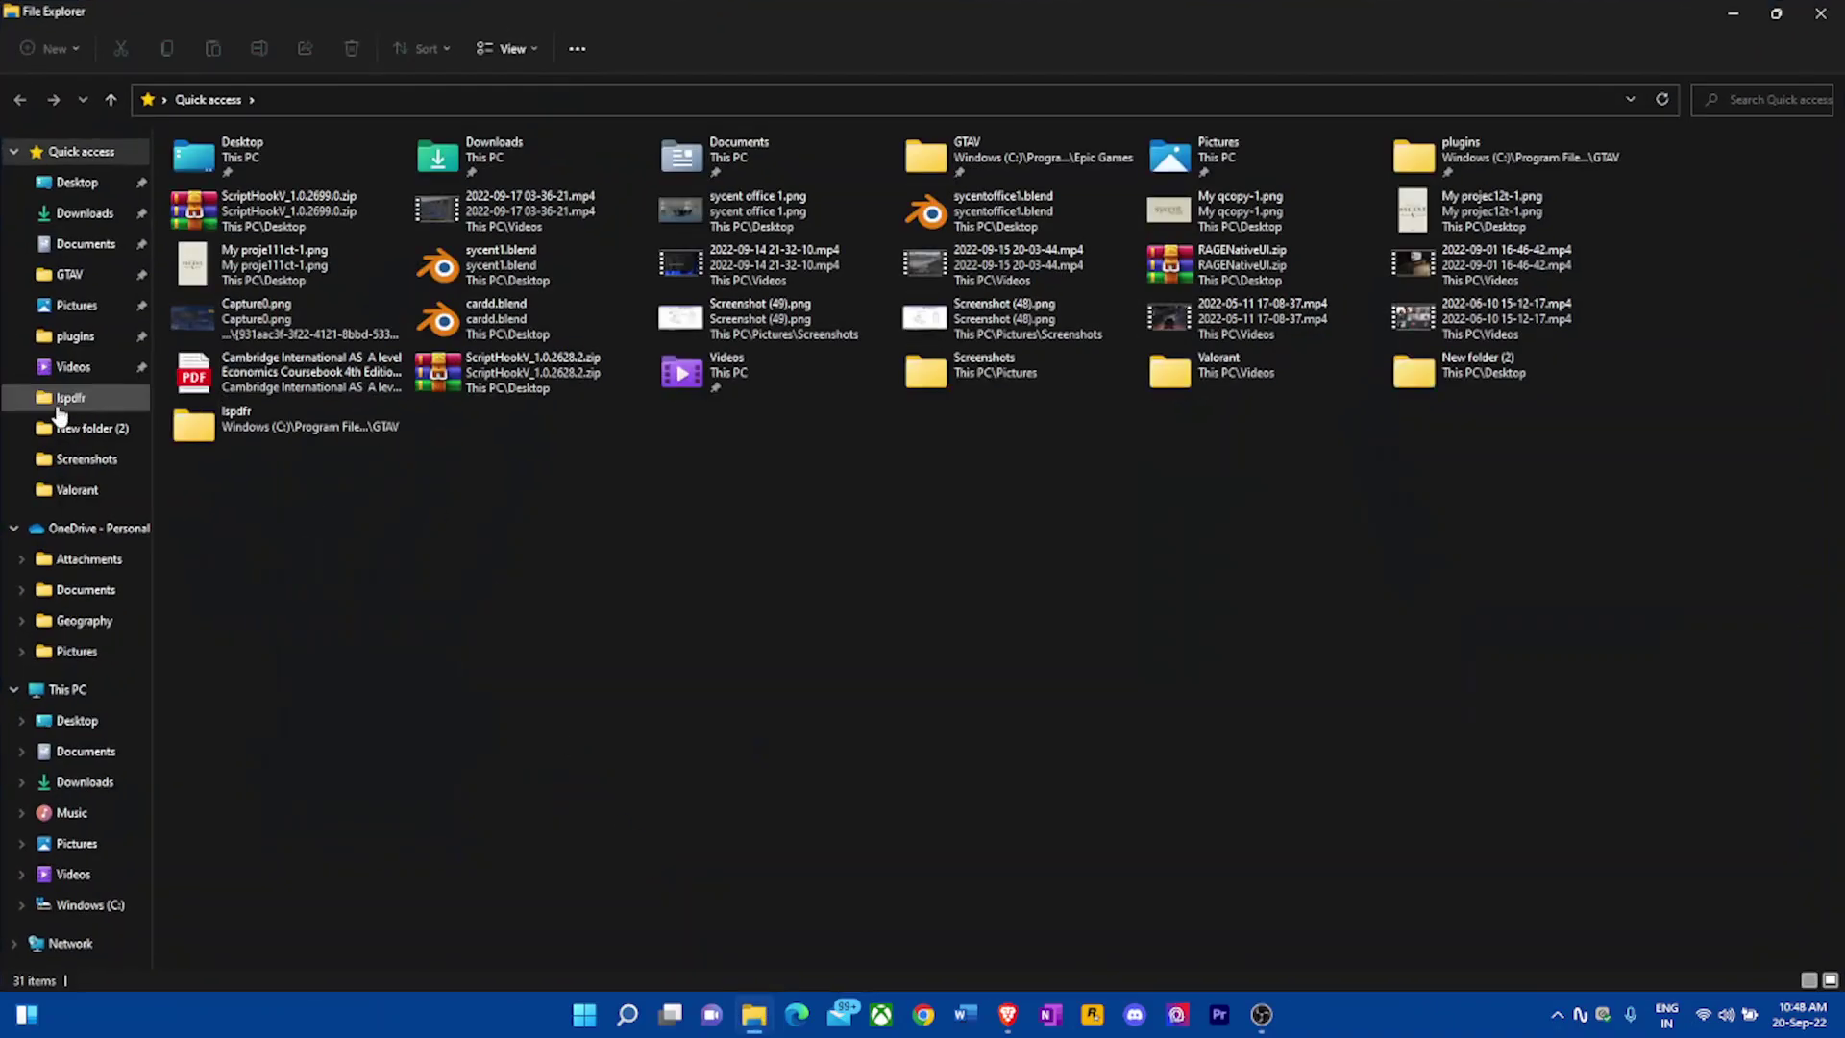
{"action": "left_click", "coordinate": [69, 273]}
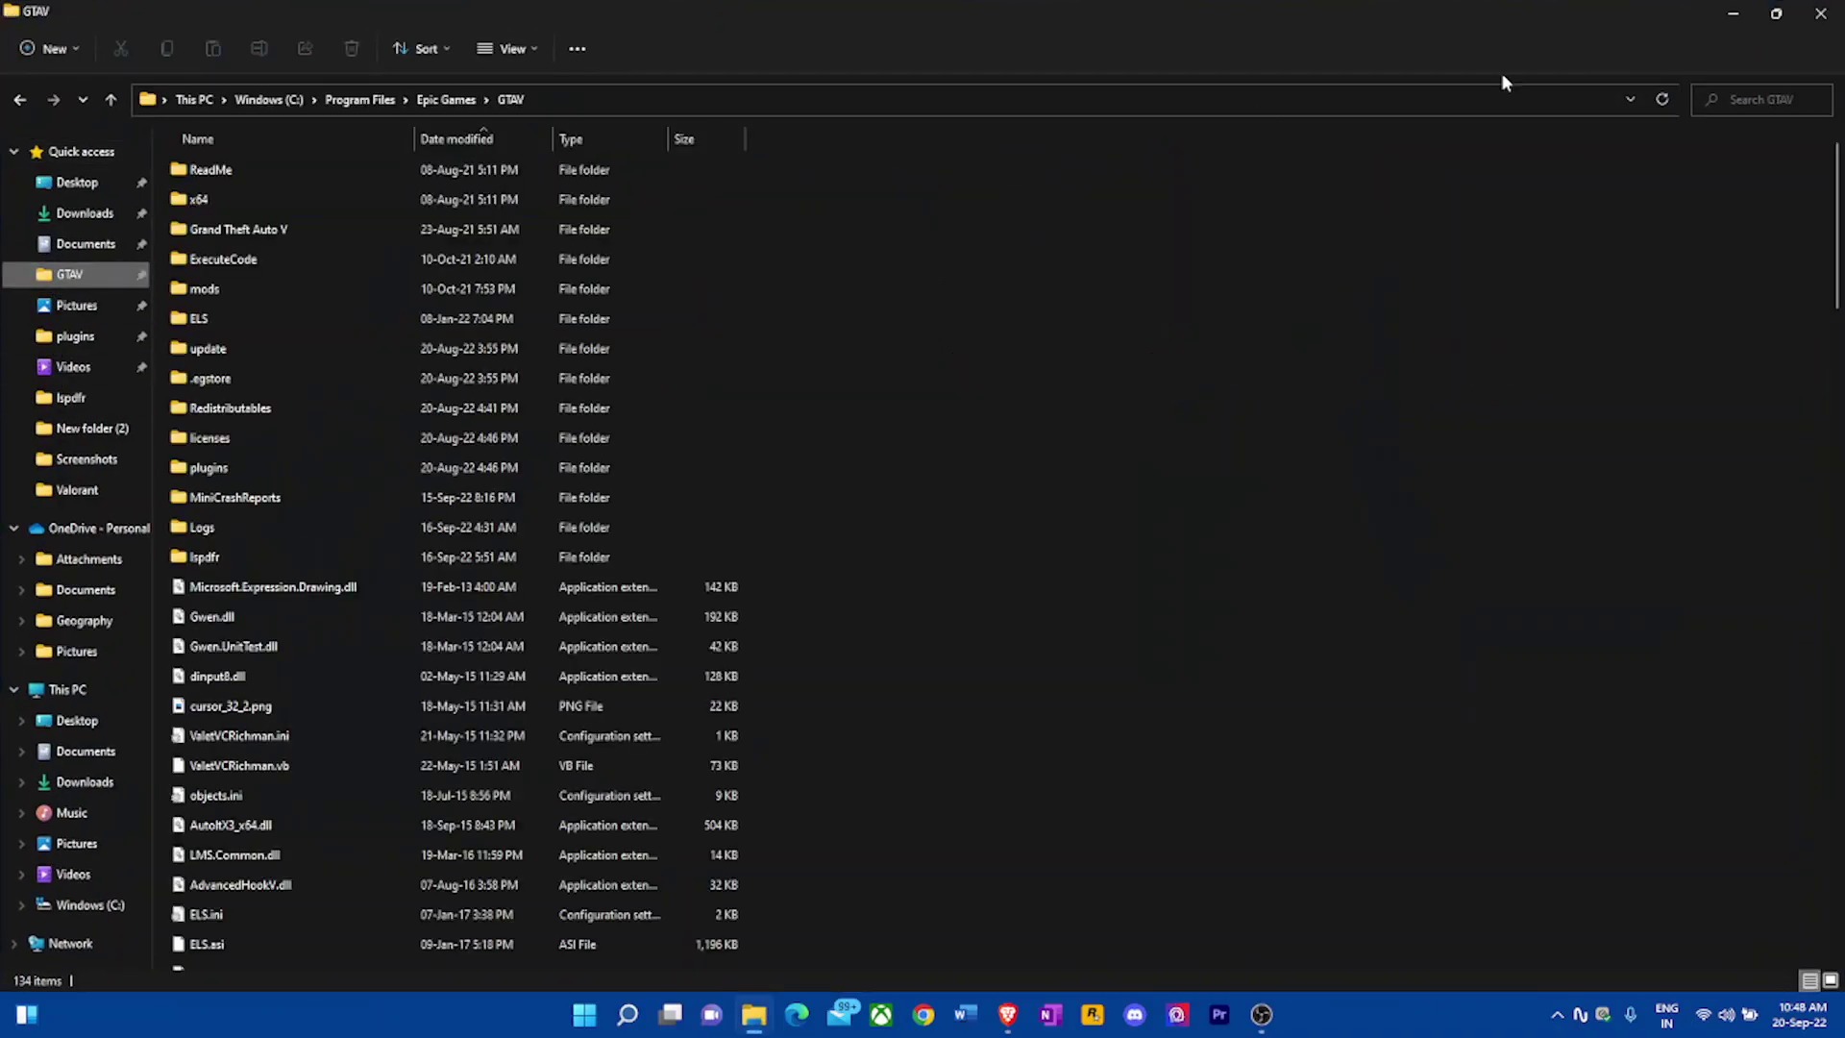
- Open the ScriptHookV_1.0.2699.0 archive's bin folder in WinRAR and select all three files
{"action": "left_click", "coordinate": [1733, 14]}
{"action": "double_click", "coordinate": [1130, 423]}
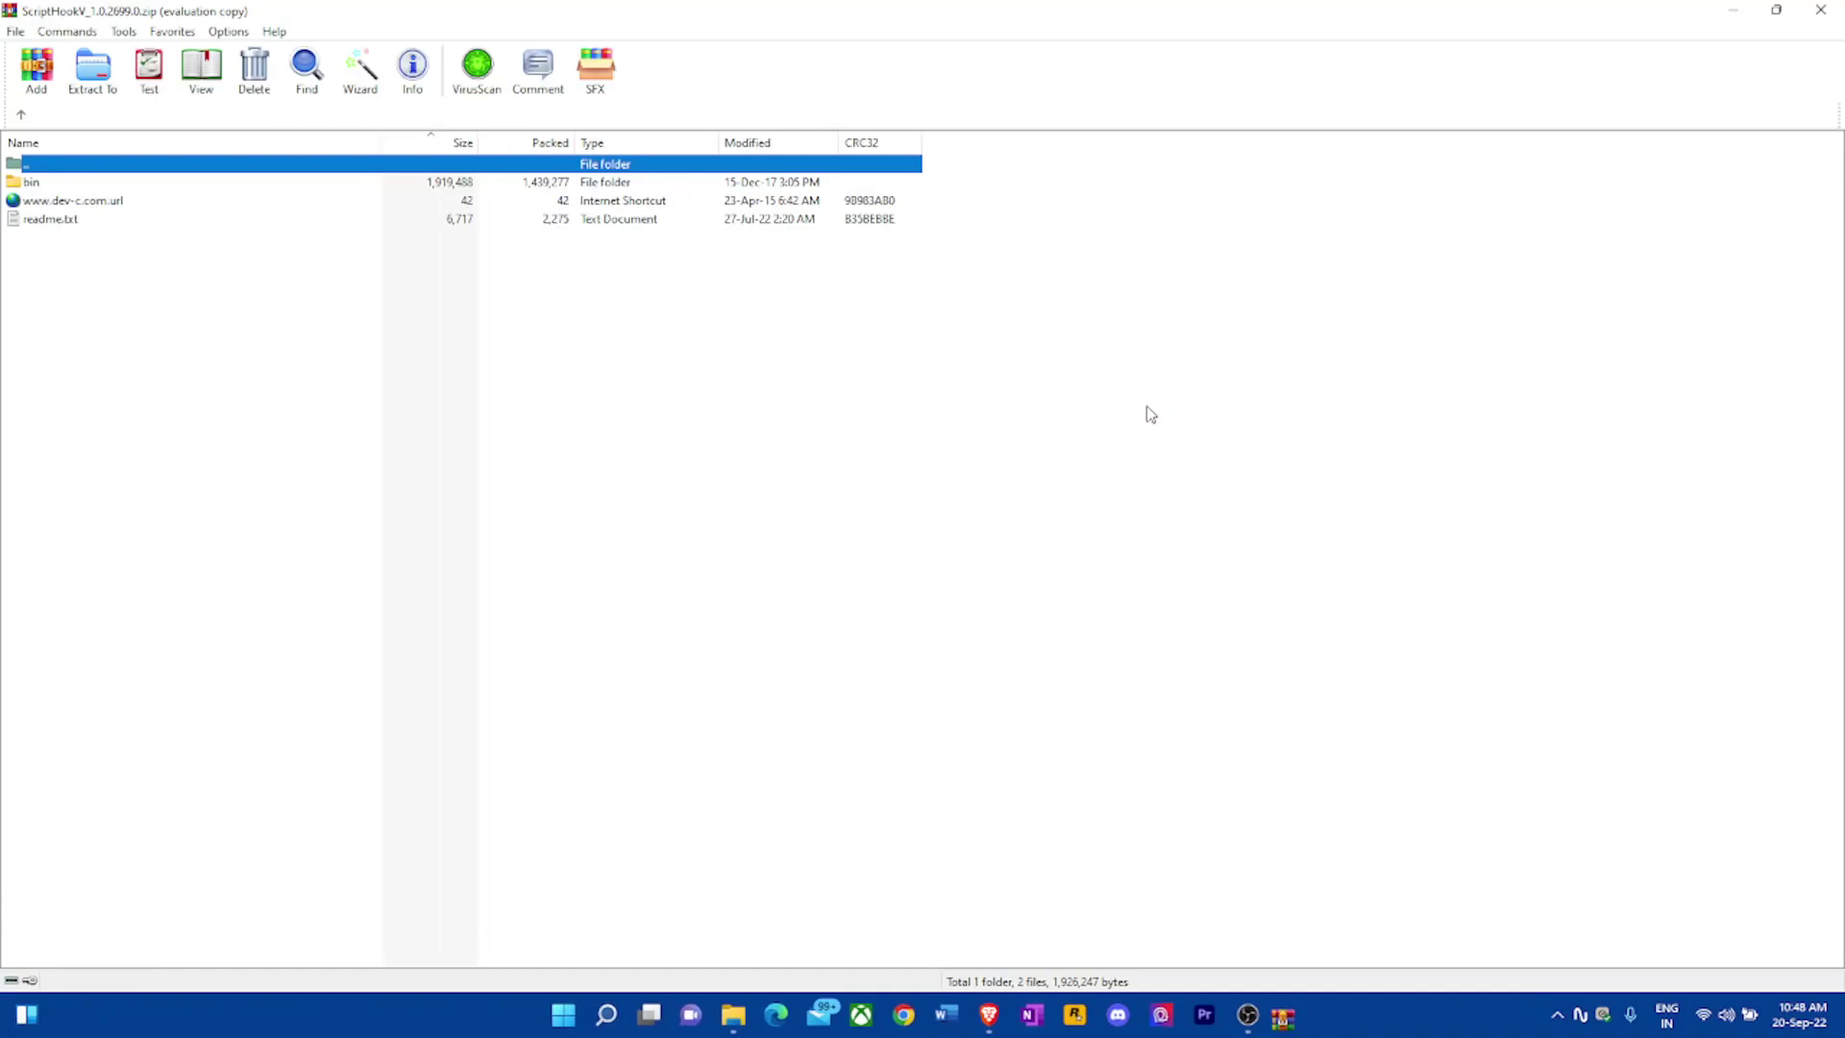
{"action": "double_click", "coordinate": [66, 186]}
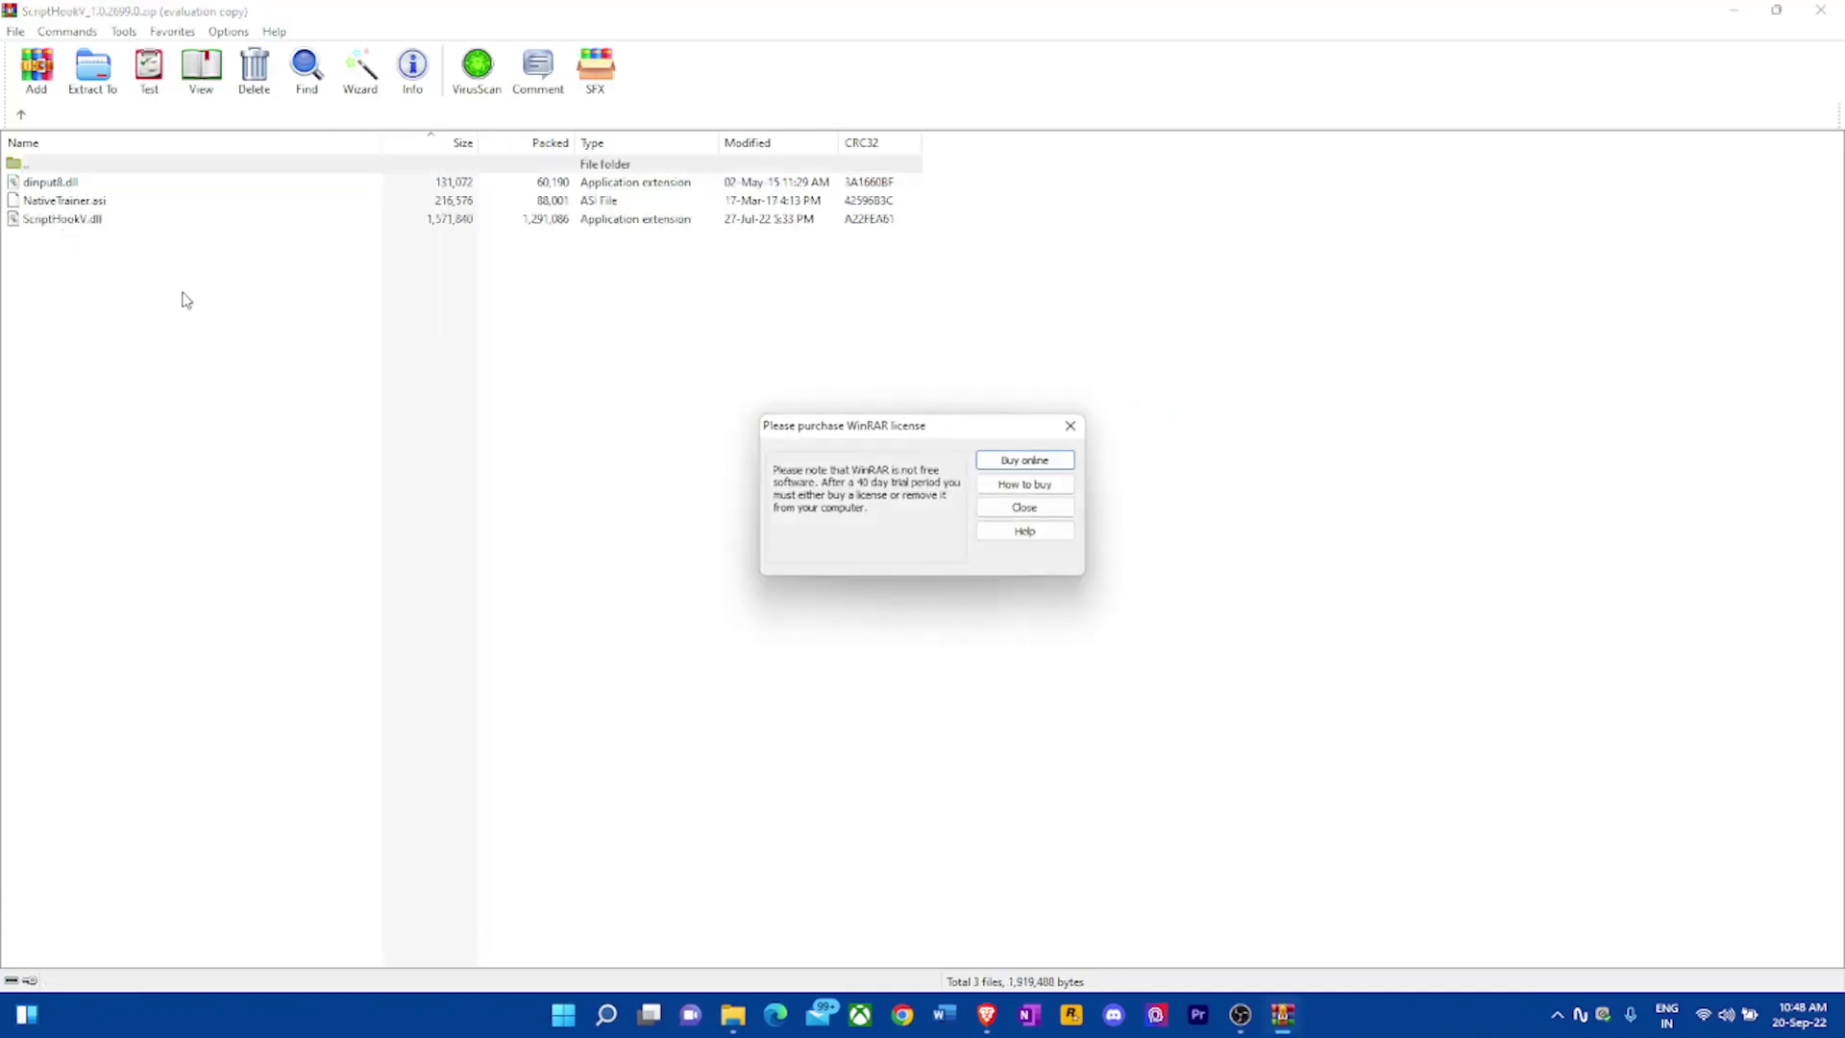
{"action": "left_click", "coordinate": [1069, 423]}
{"action": "key", "text": "ctrl+a"}
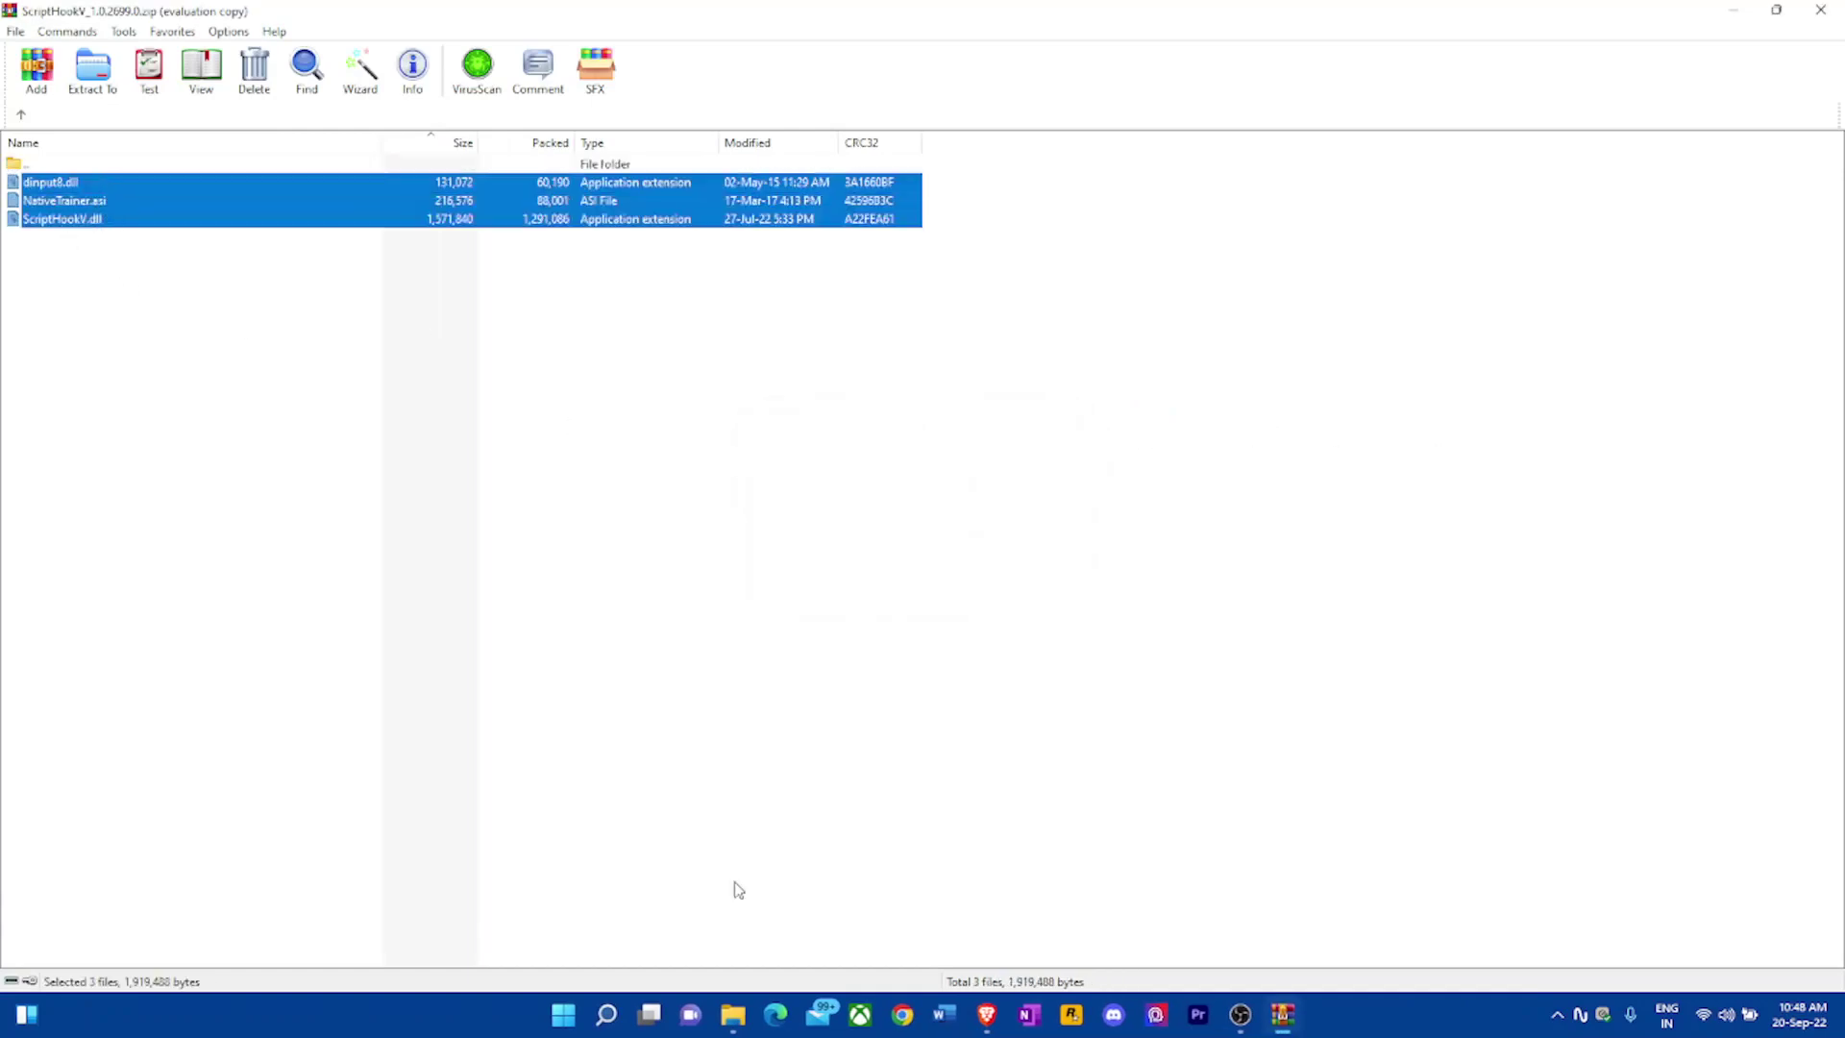
- Copy dinput8.dll, NativeTrainer.asi and ScriptHookV.dll into the GTAV folder, then hide both windows
{"action": "left_click", "coordinate": [732, 1015]}
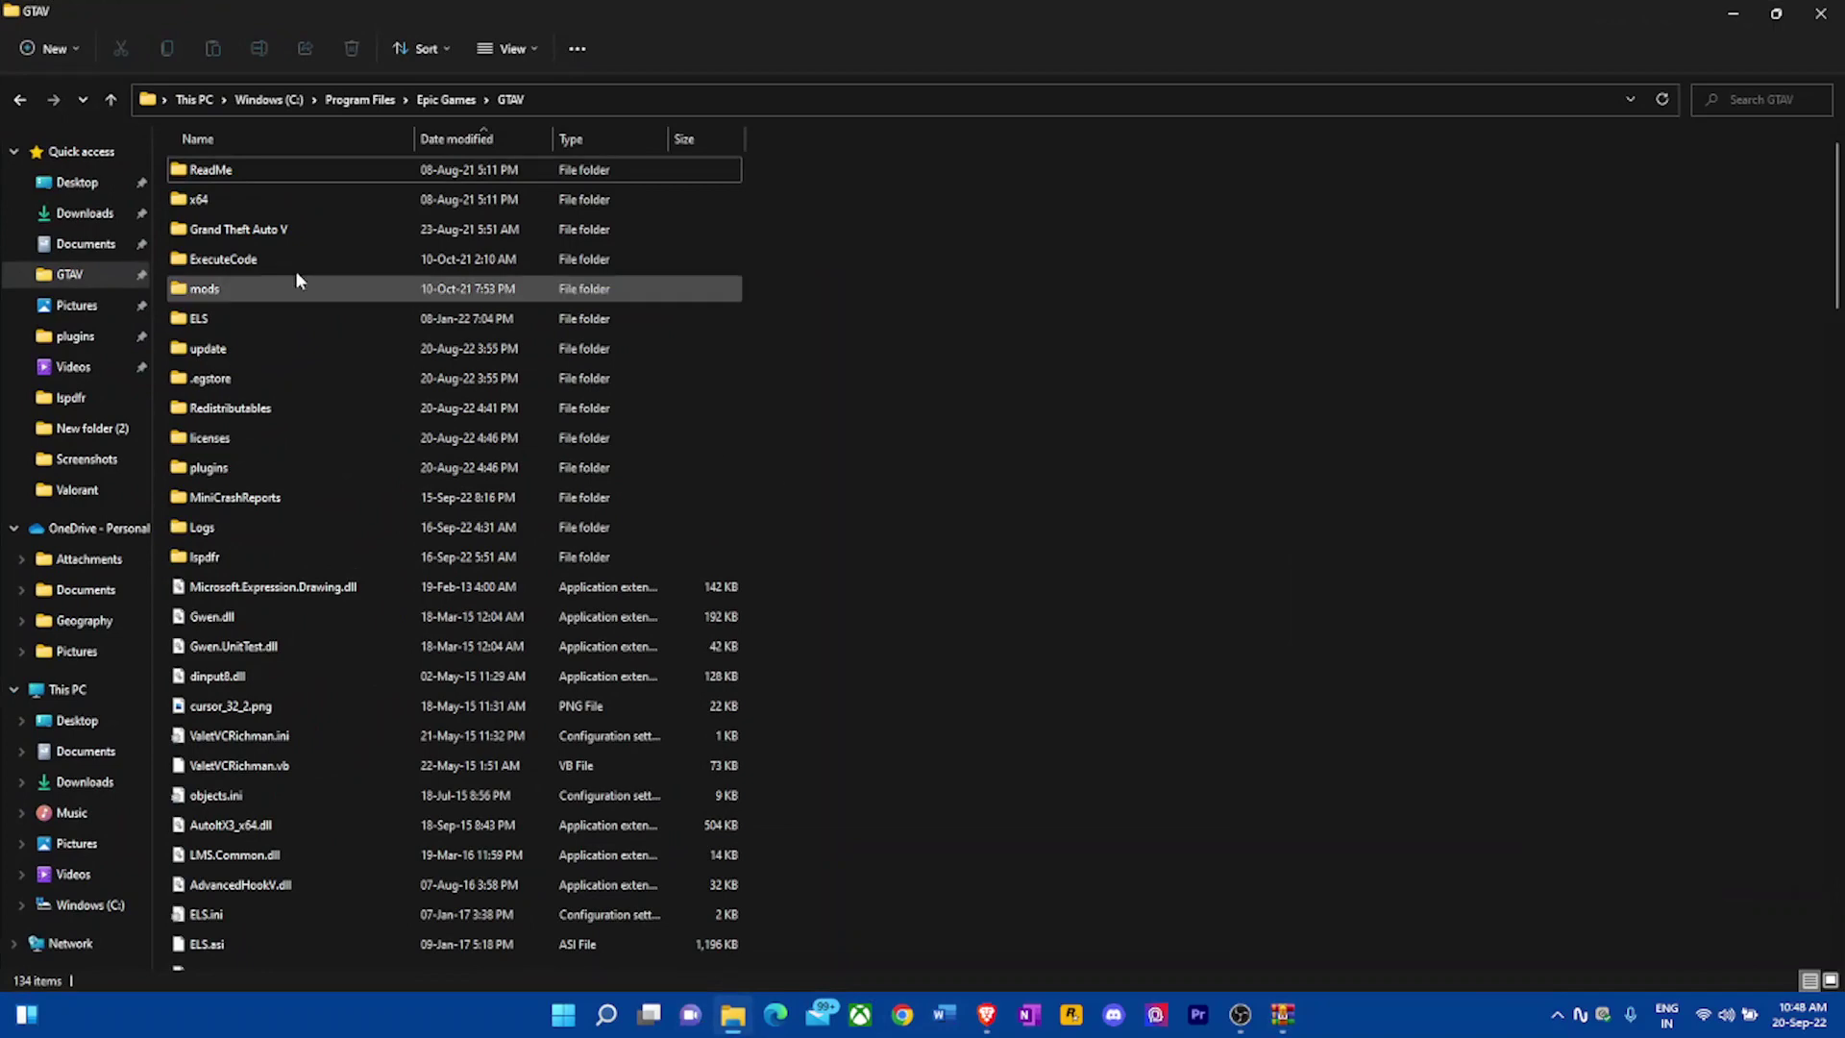
{"action": "double_click", "coordinate": [548, 10]}
{"action": "mouse_move", "coordinate": [171, 176]}
{"action": "left_mouse_down"}
{"action": "mouse_move", "coordinate": [423, 199]}
{"action": "mouse_move", "coordinate": [1203, 609]}
{"action": "mouse_move", "coordinate": [736, 1007]}
{"action": "mouse_move", "coordinate": [584, 272]}
{"action": "mouse_move", "coordinate": [1084, 188]}
{"action": "left_mouse_up"}
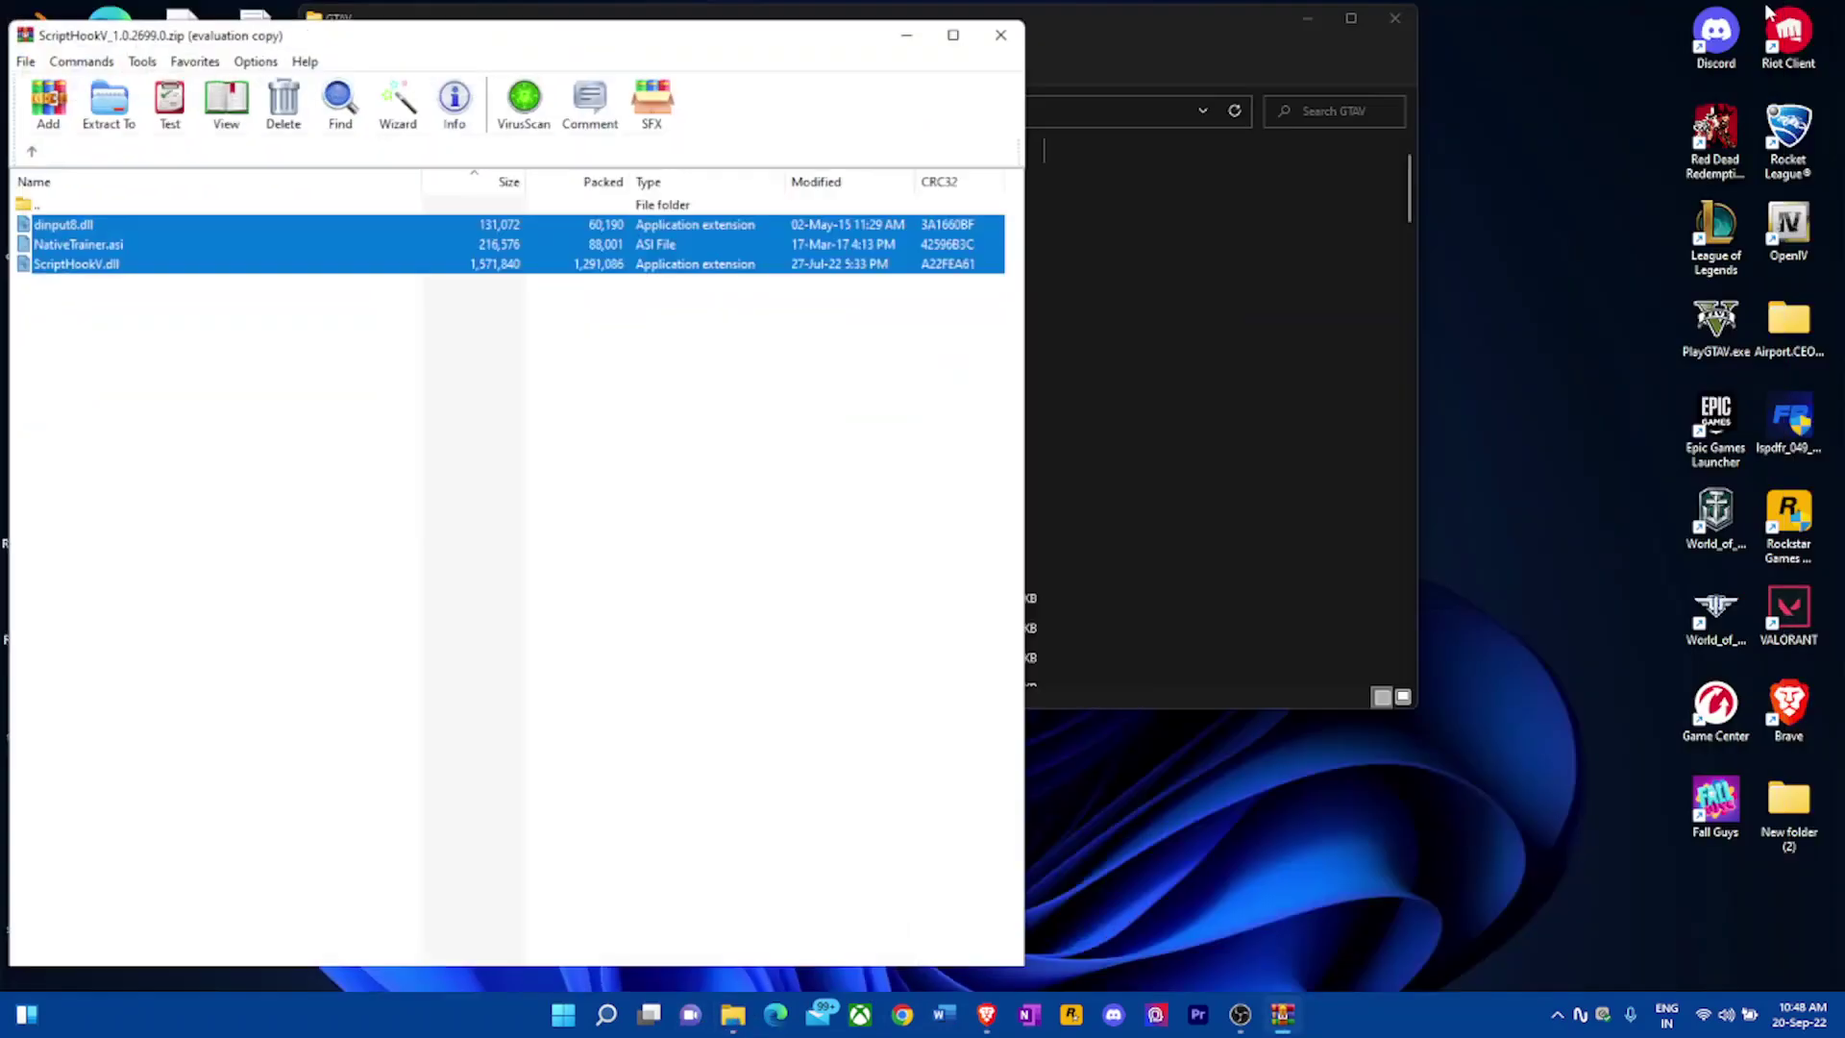
{"action": "left_click", "coordinate": [1776, 10]}
{"action": "key", "text": "alt+Tab"}
{"action": "mouse_move", "coordinate": [144, 252]}
{"action": "left_mouse_down"}
{"action": "mouse_move", "coordinate": [634, 313]}
{"action": "mouse_move", "coordinate": [1366, 344]}
{"action": "mouse_move", "coordinate": [326, 272]}
{"action": "mouse_move", "coordinate": [244, 248]}
{"action": "left_mouse_up"}
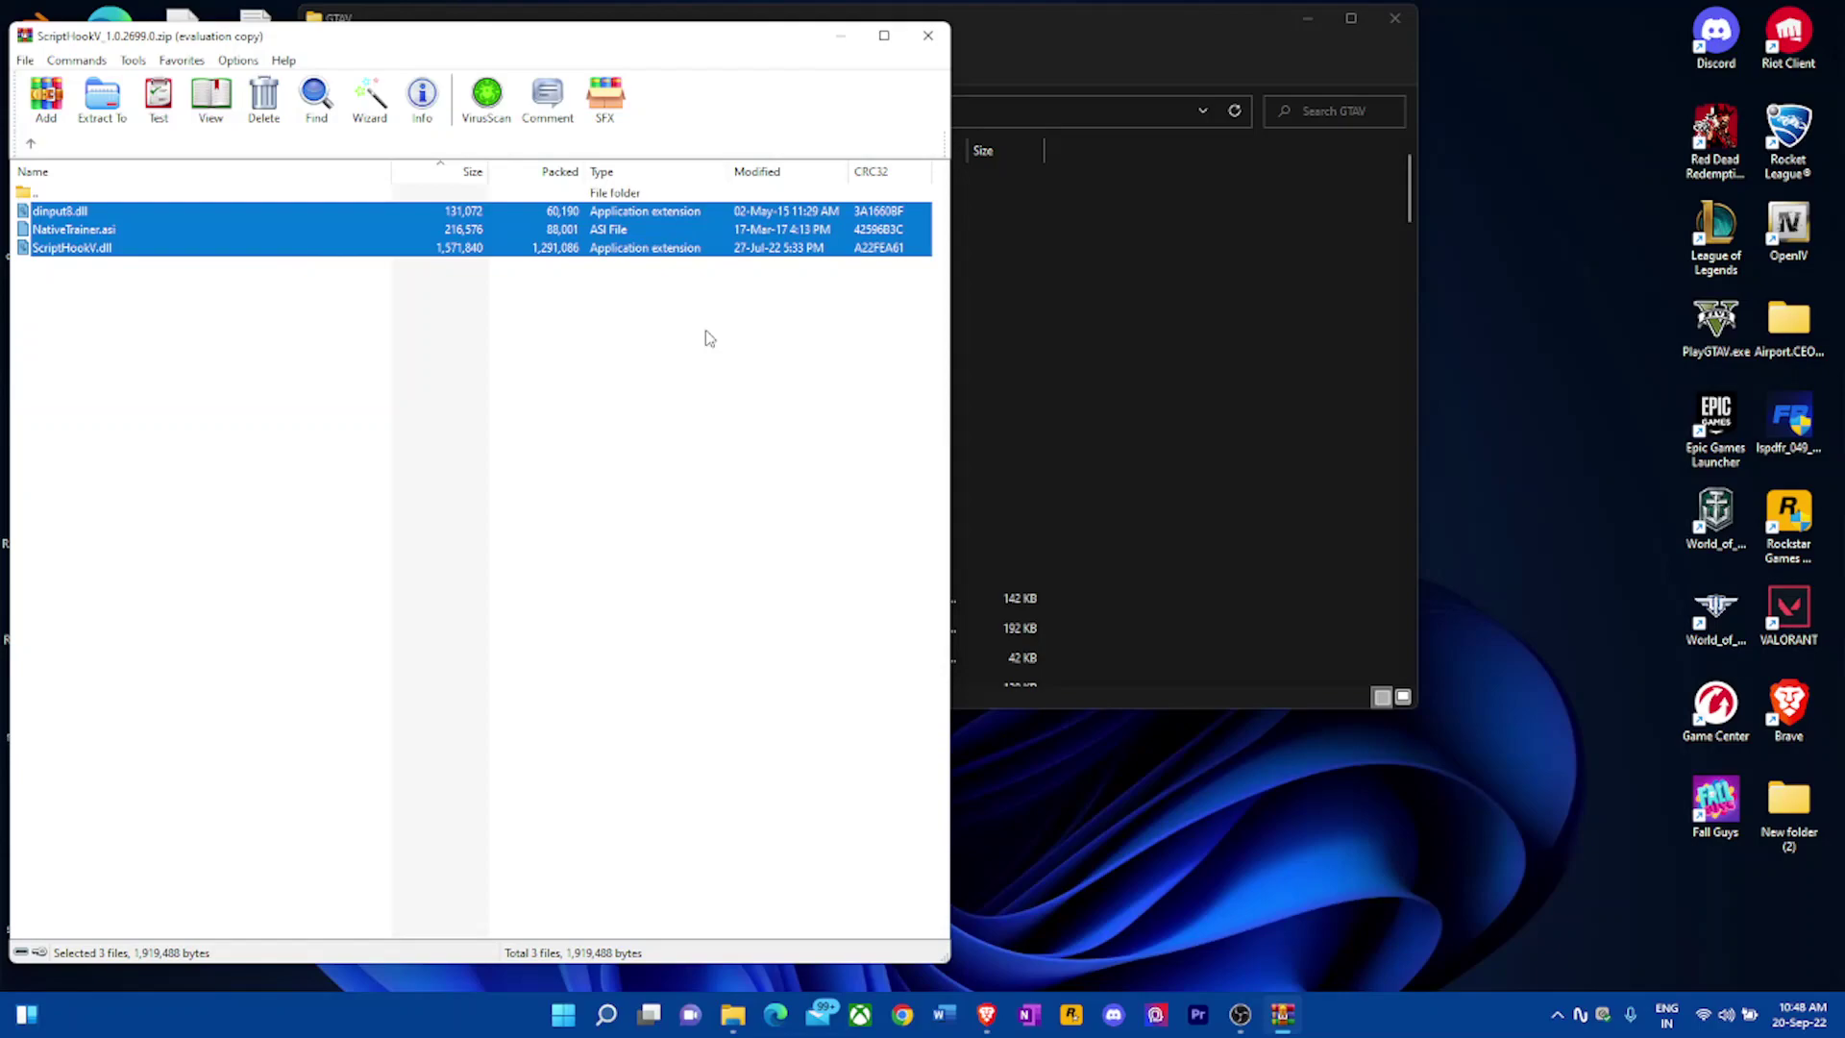
{"action": "left_click", "coordinate": [841, 35]}
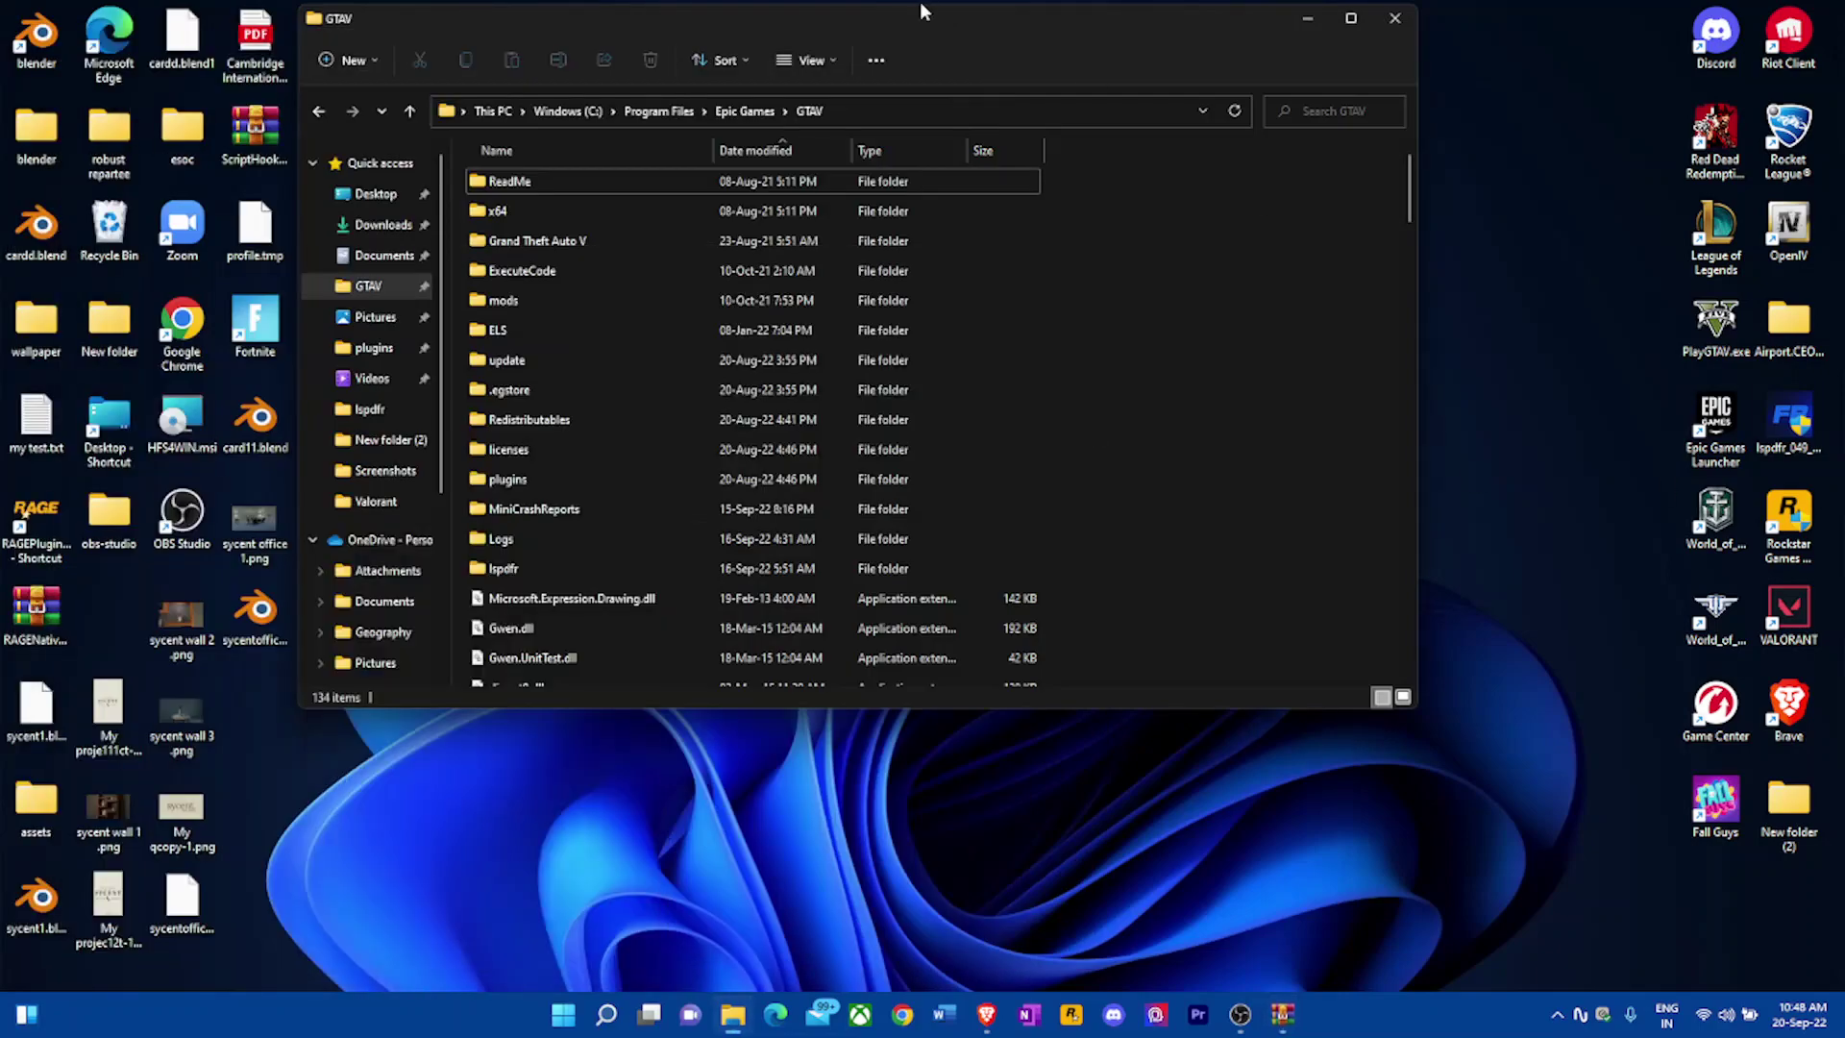
{"action": "mouse_move", "coordinate": [915, 32]}
{"action": "left_mouse_down"}
{"action": "mouse_move", "coordinate": [1130, 106]}
{"action": "mouse_move", "coordinate": [1212, 61]}
{"action": "left_mouse_up"}
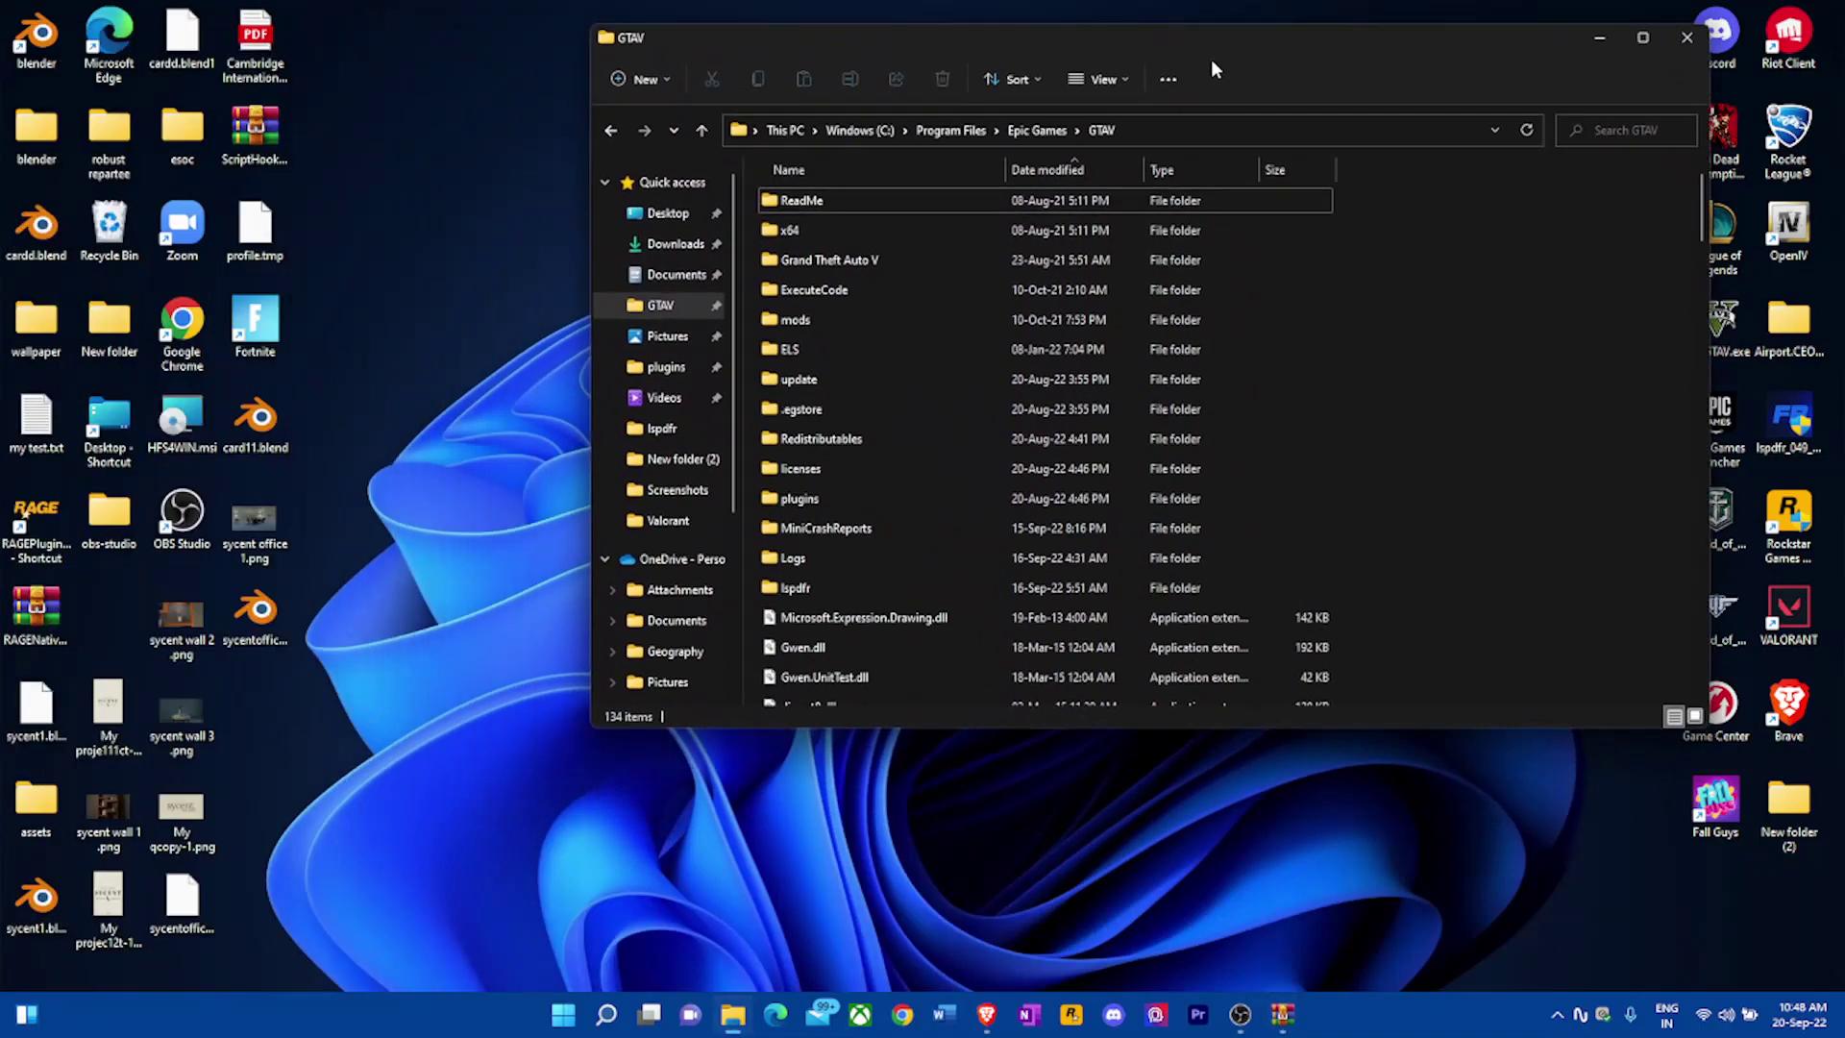
{"action": "left_click", "coordinate": [1597, 37]}
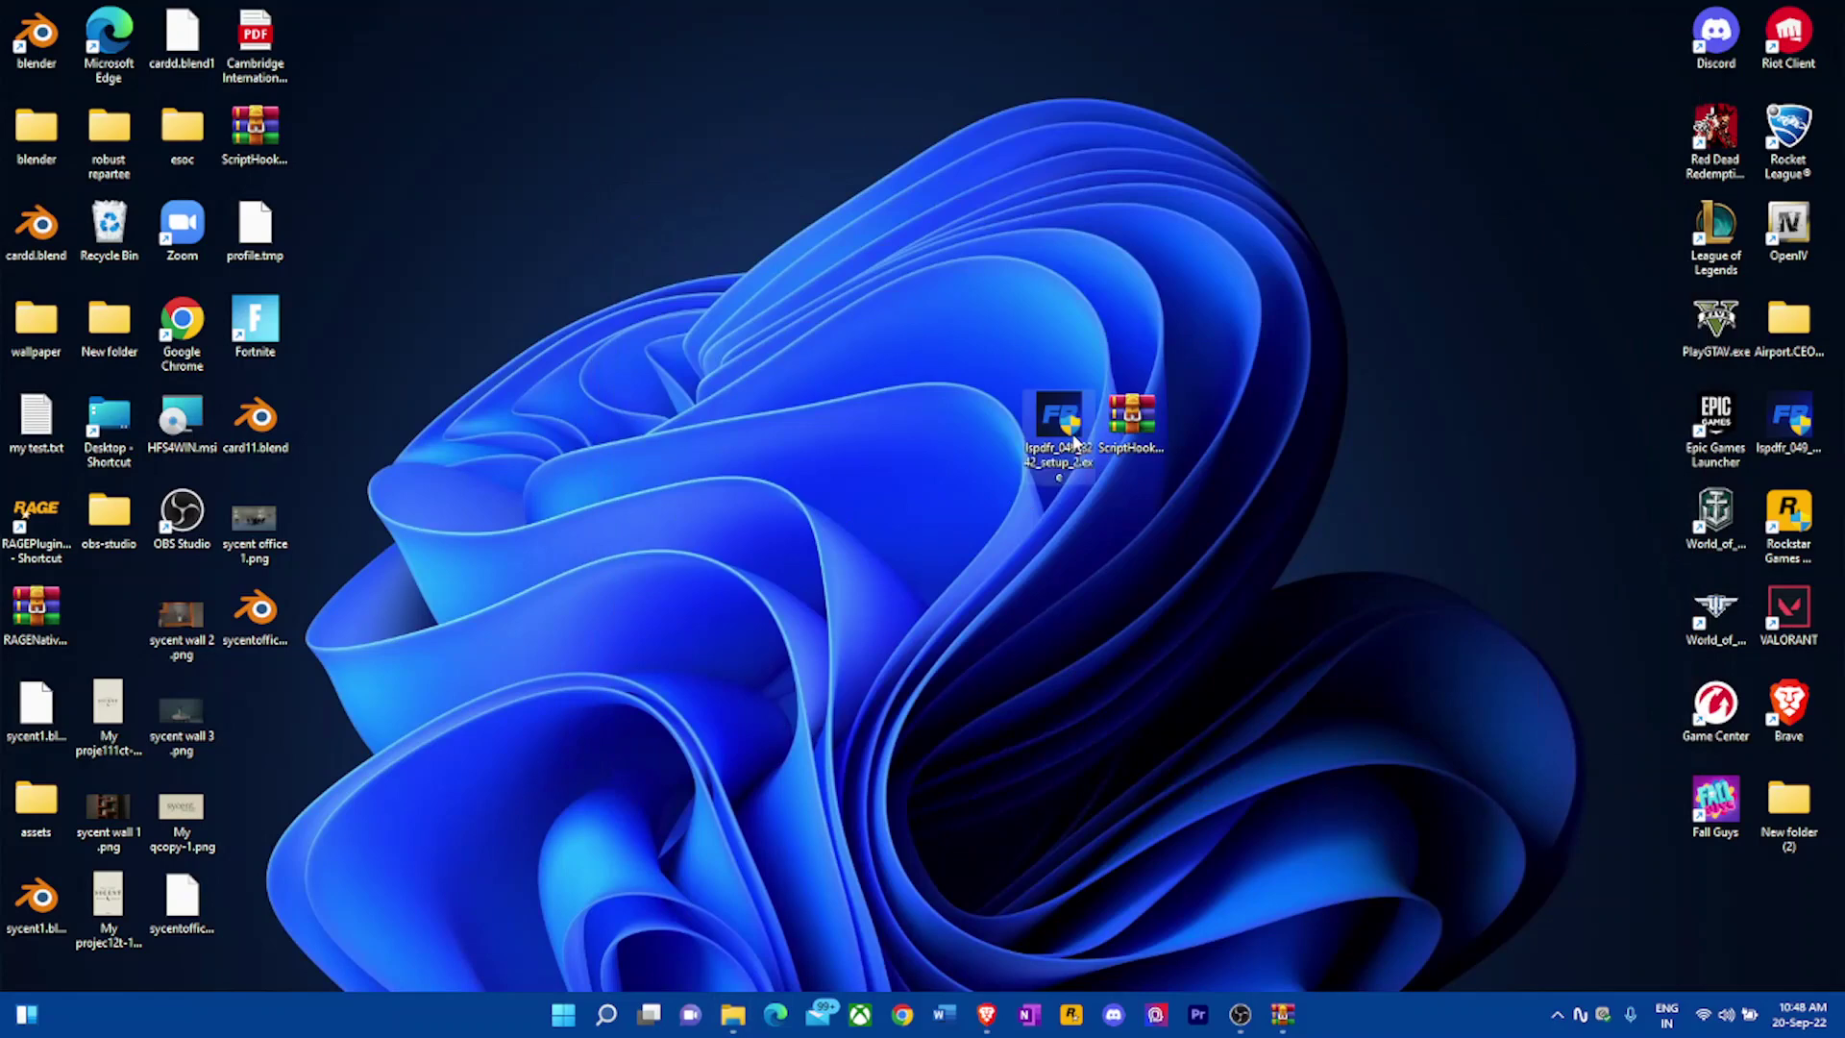
- Run the LSPDFR installer in English up to Choose Install Location, then cancel and quit
{"action": "double_click", "coordinate": [1070, 448]}
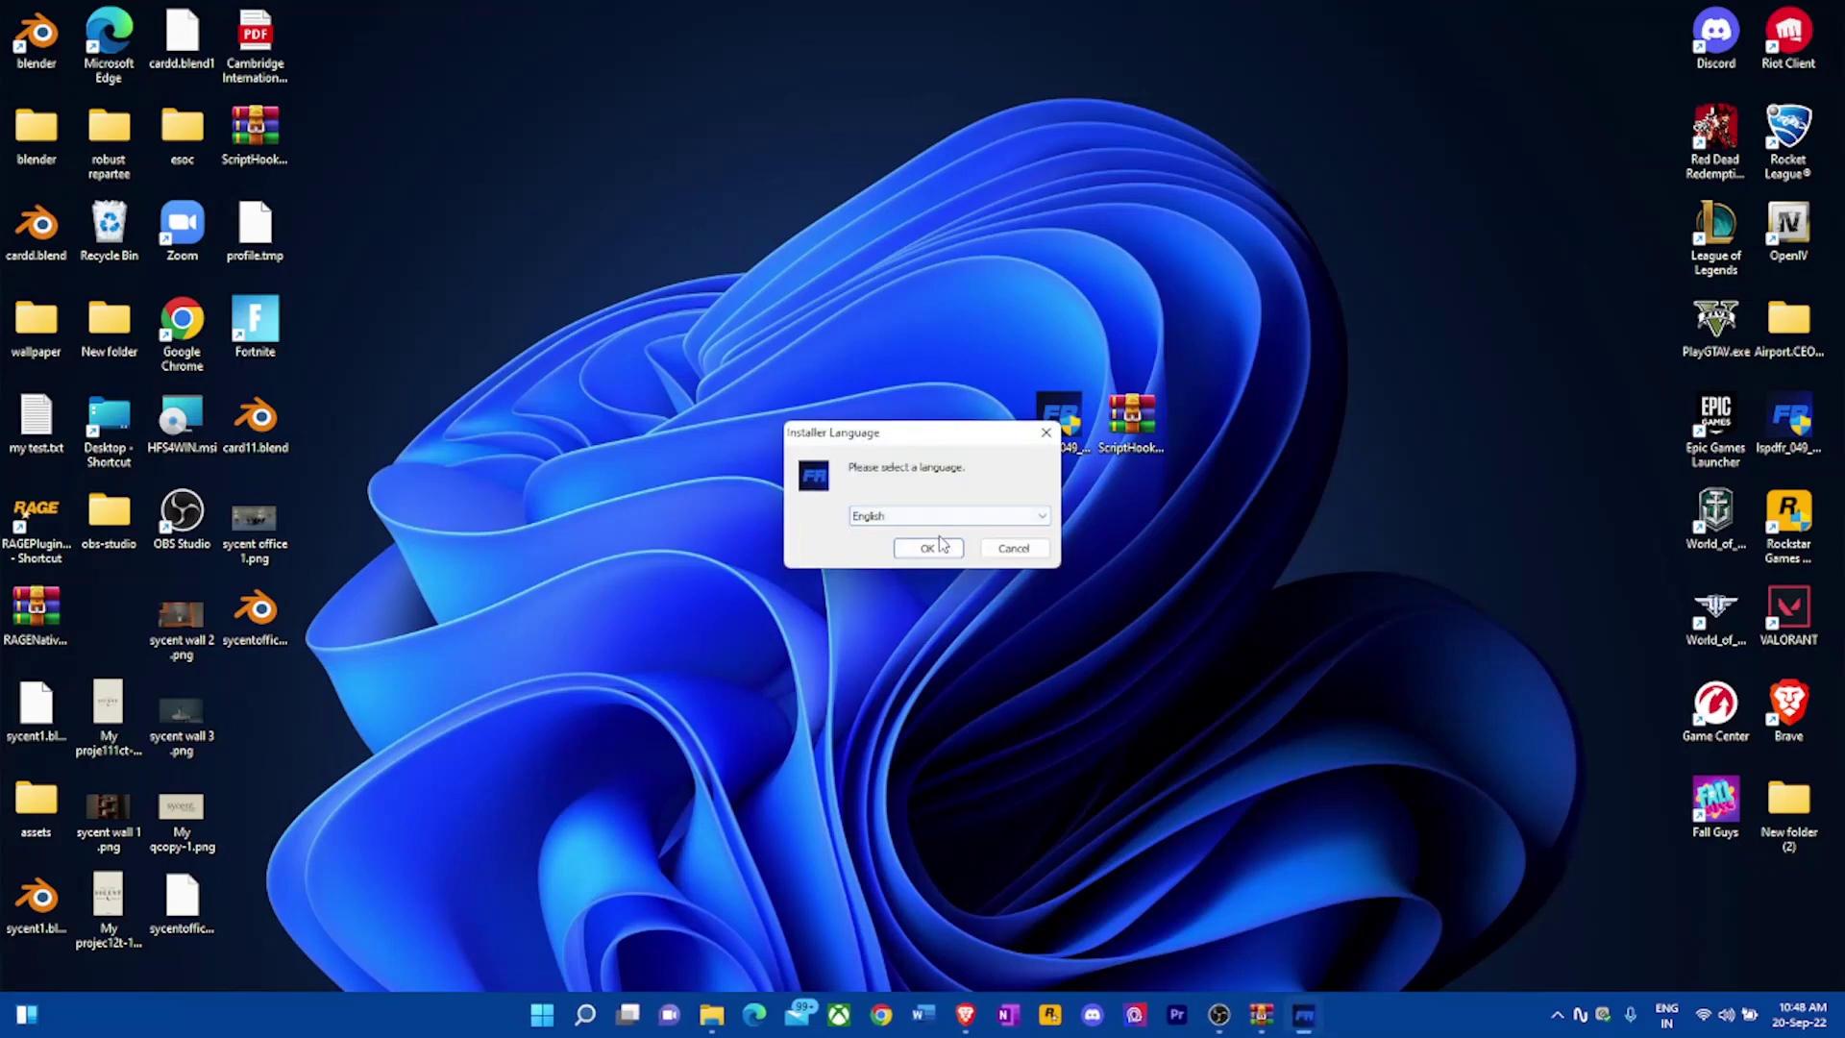
{"action": "left_click", "coordinate": [928, 552]}
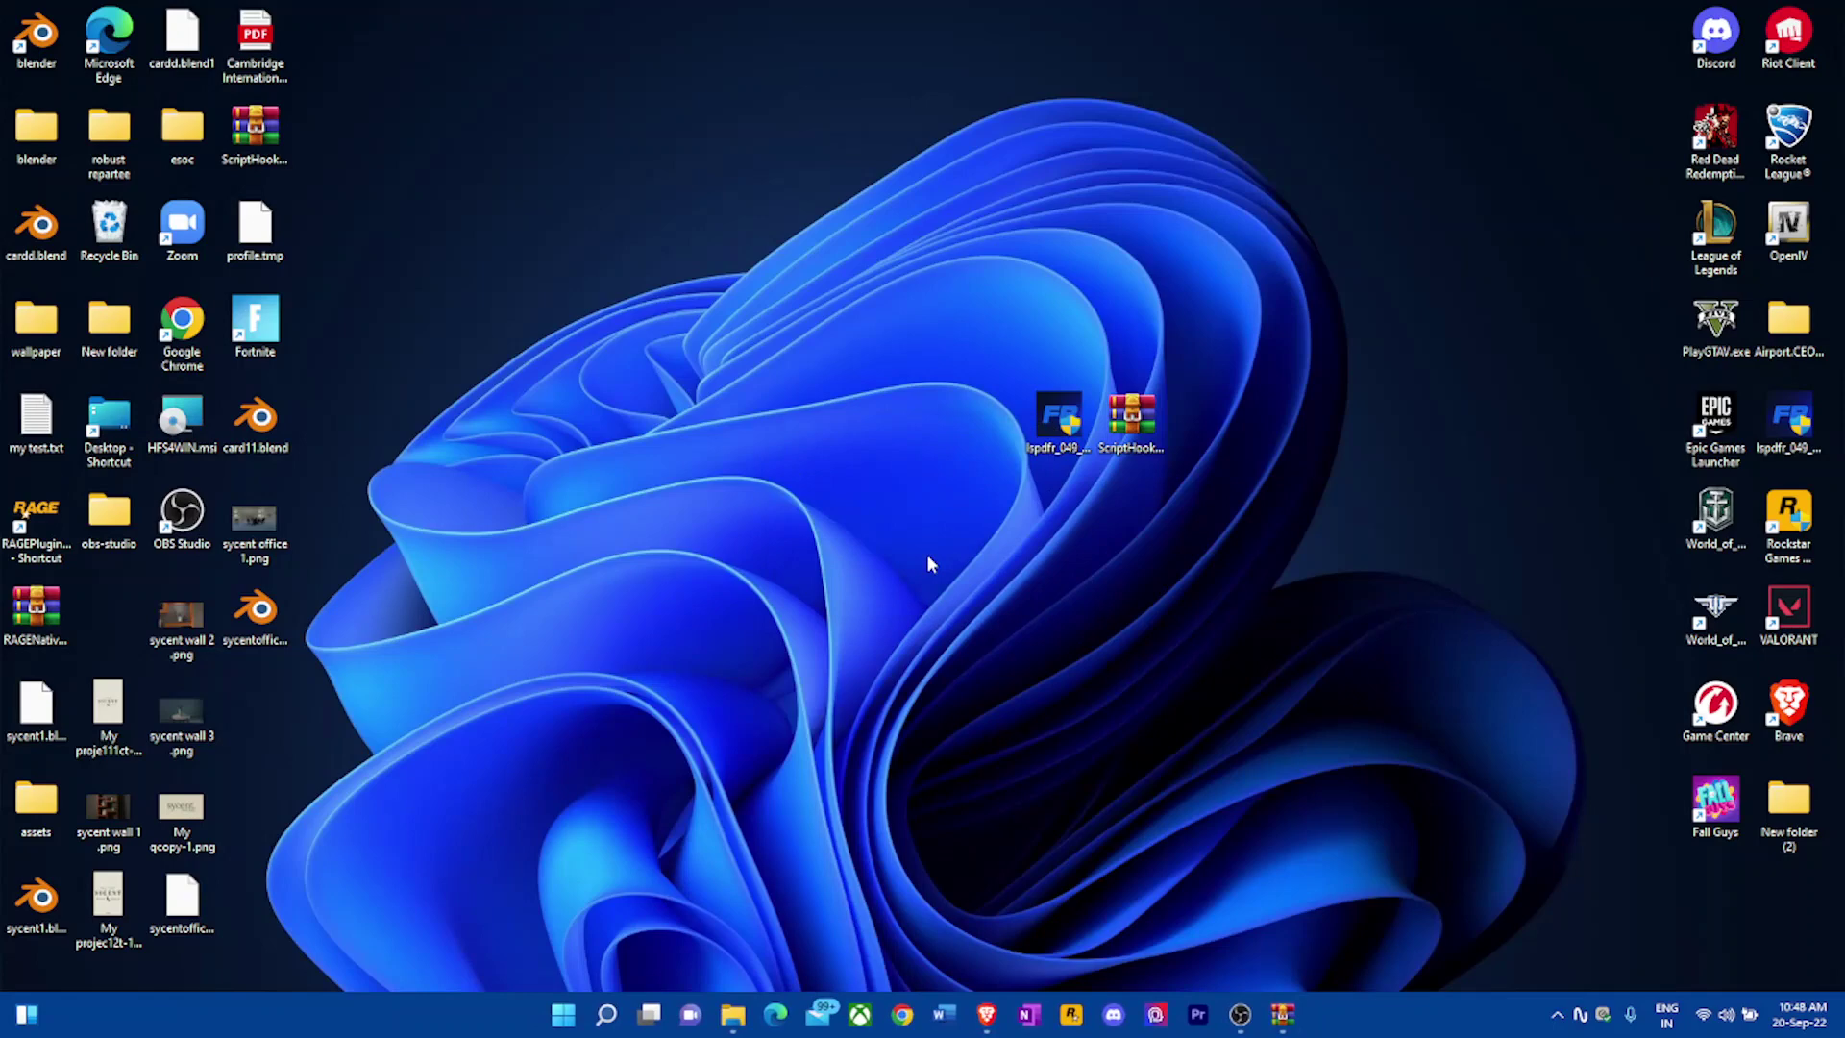
{"action": "left_click", "coordinate": [1052, 663]}
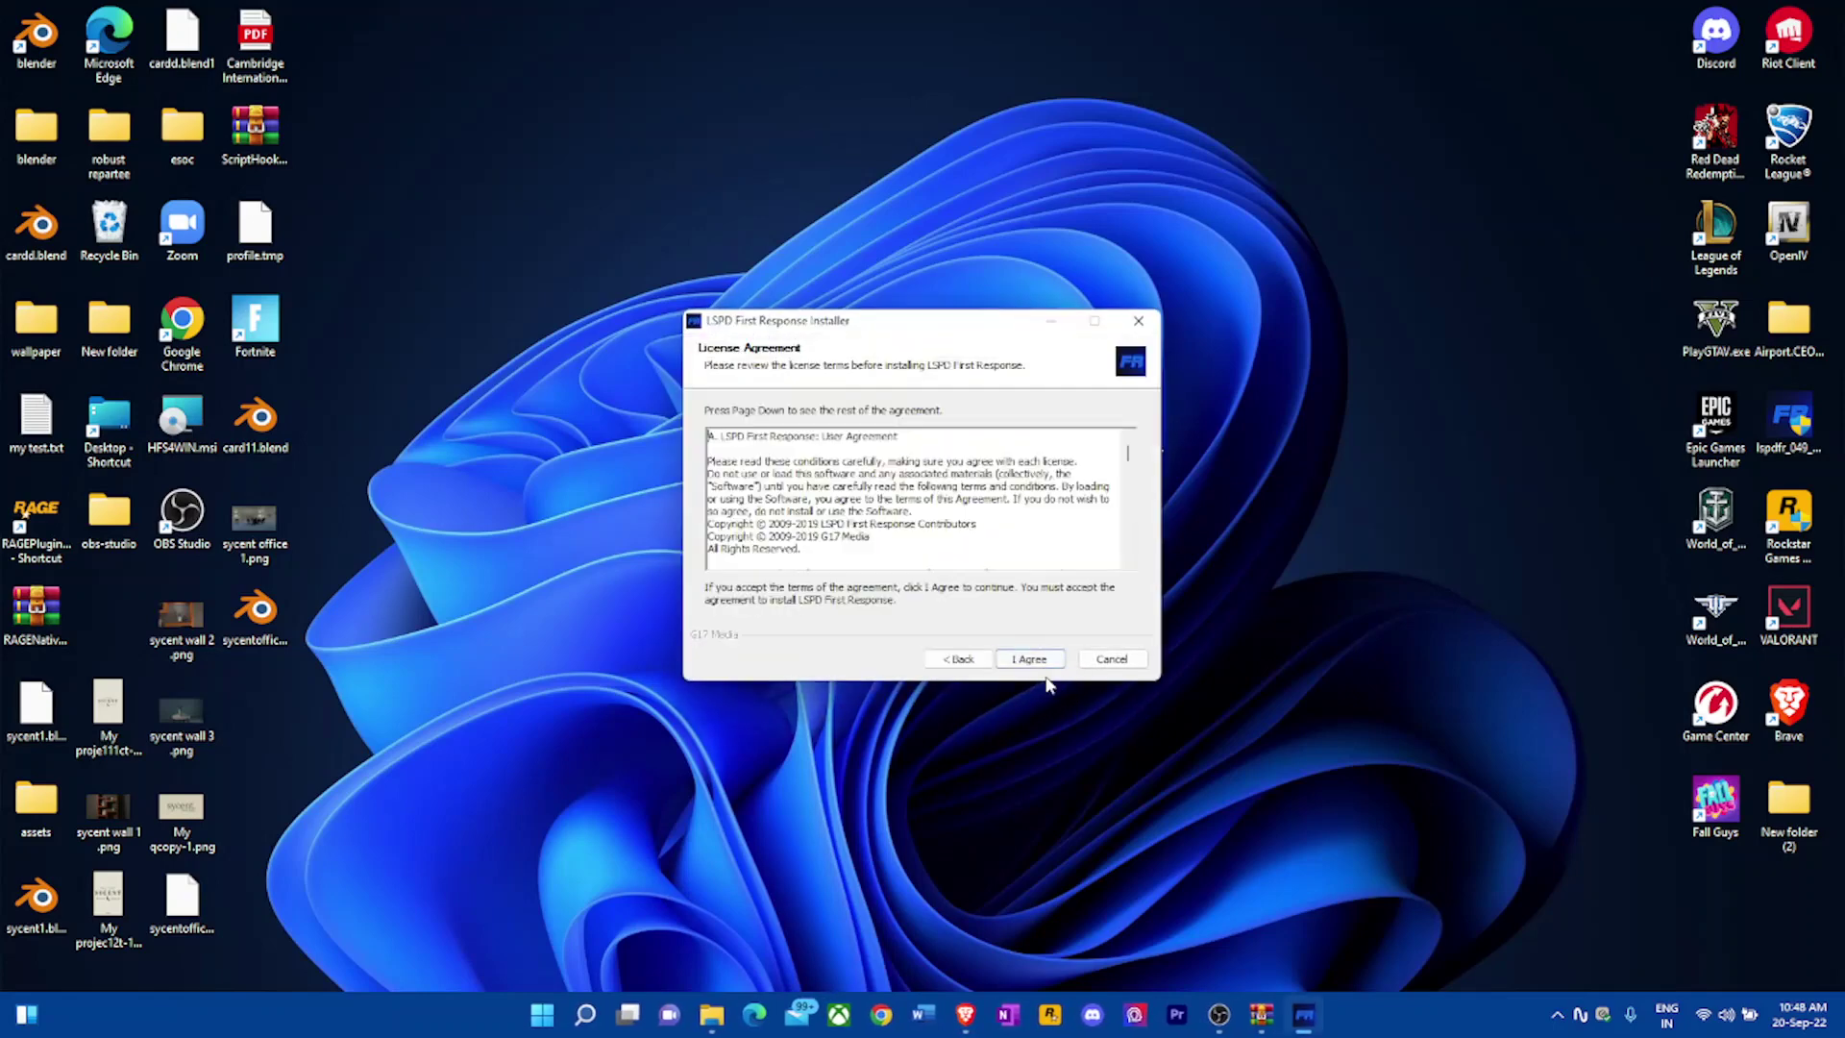
{"action": "left_click", "coordinate": [1036, 663]}
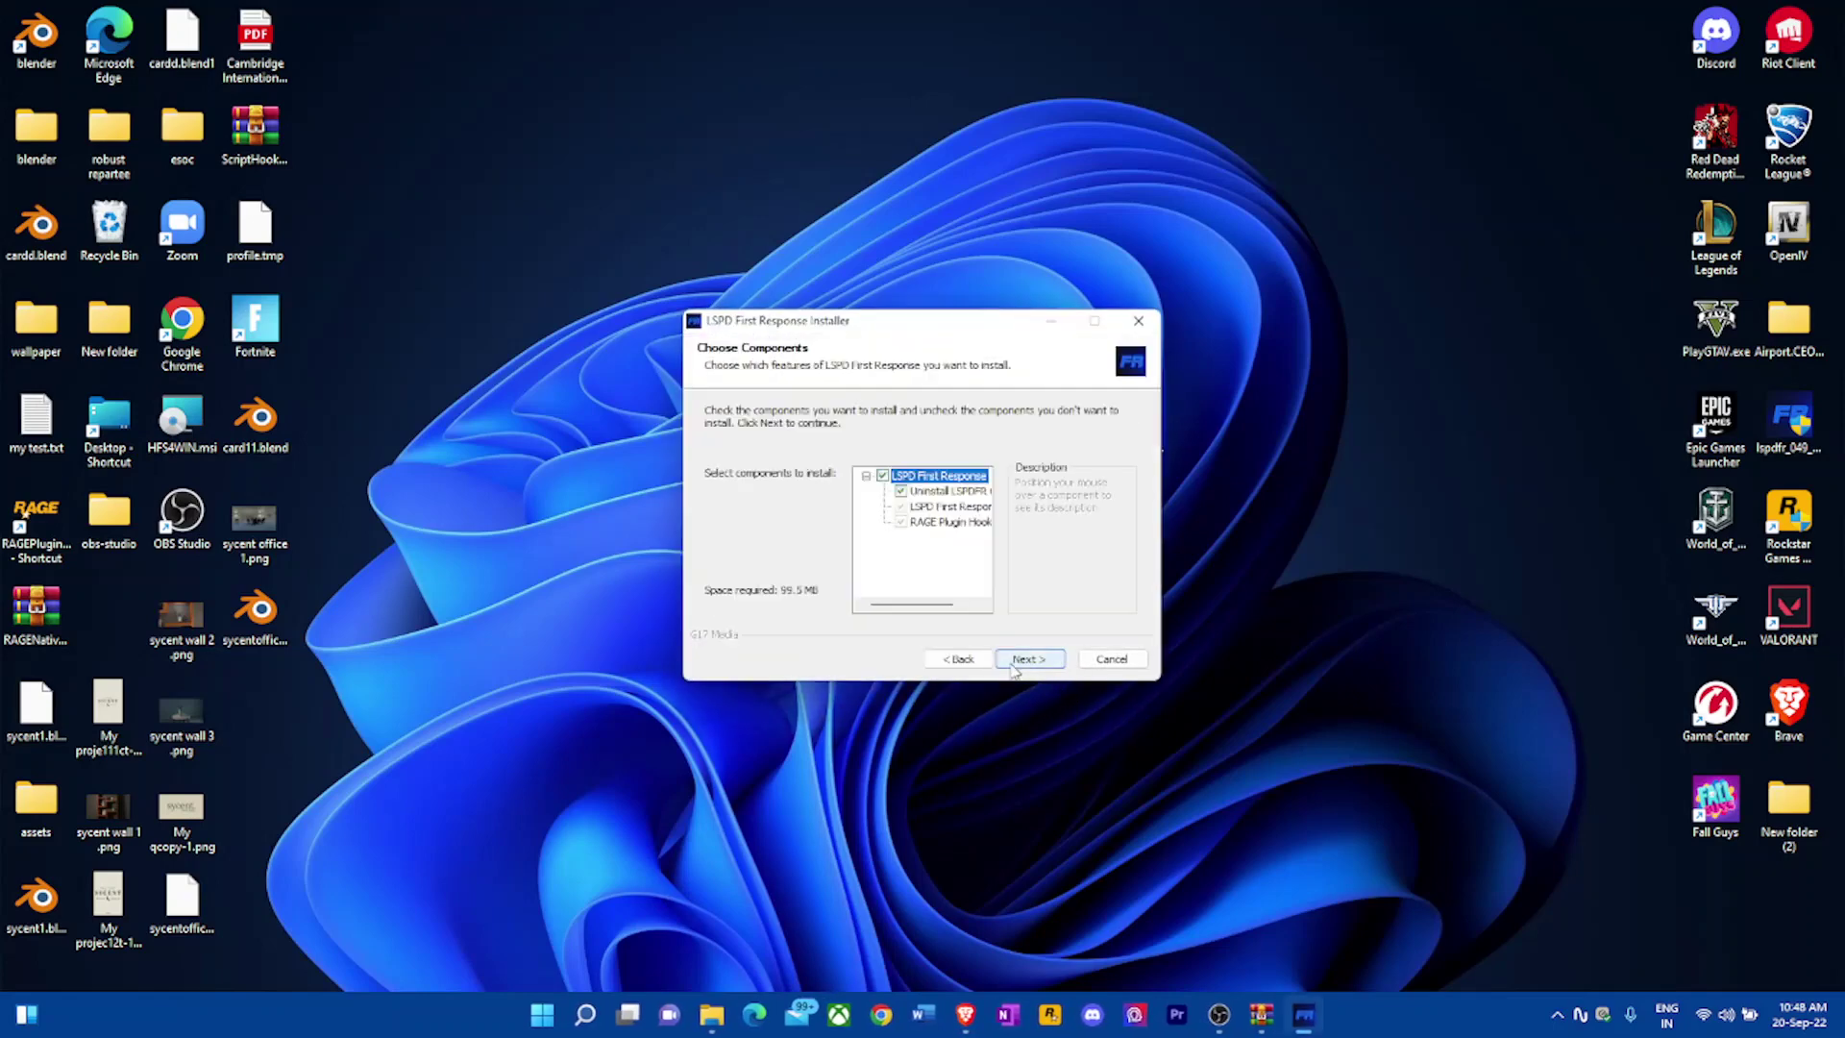
{"action": "left_click", "coordinate": [1014, 668]}
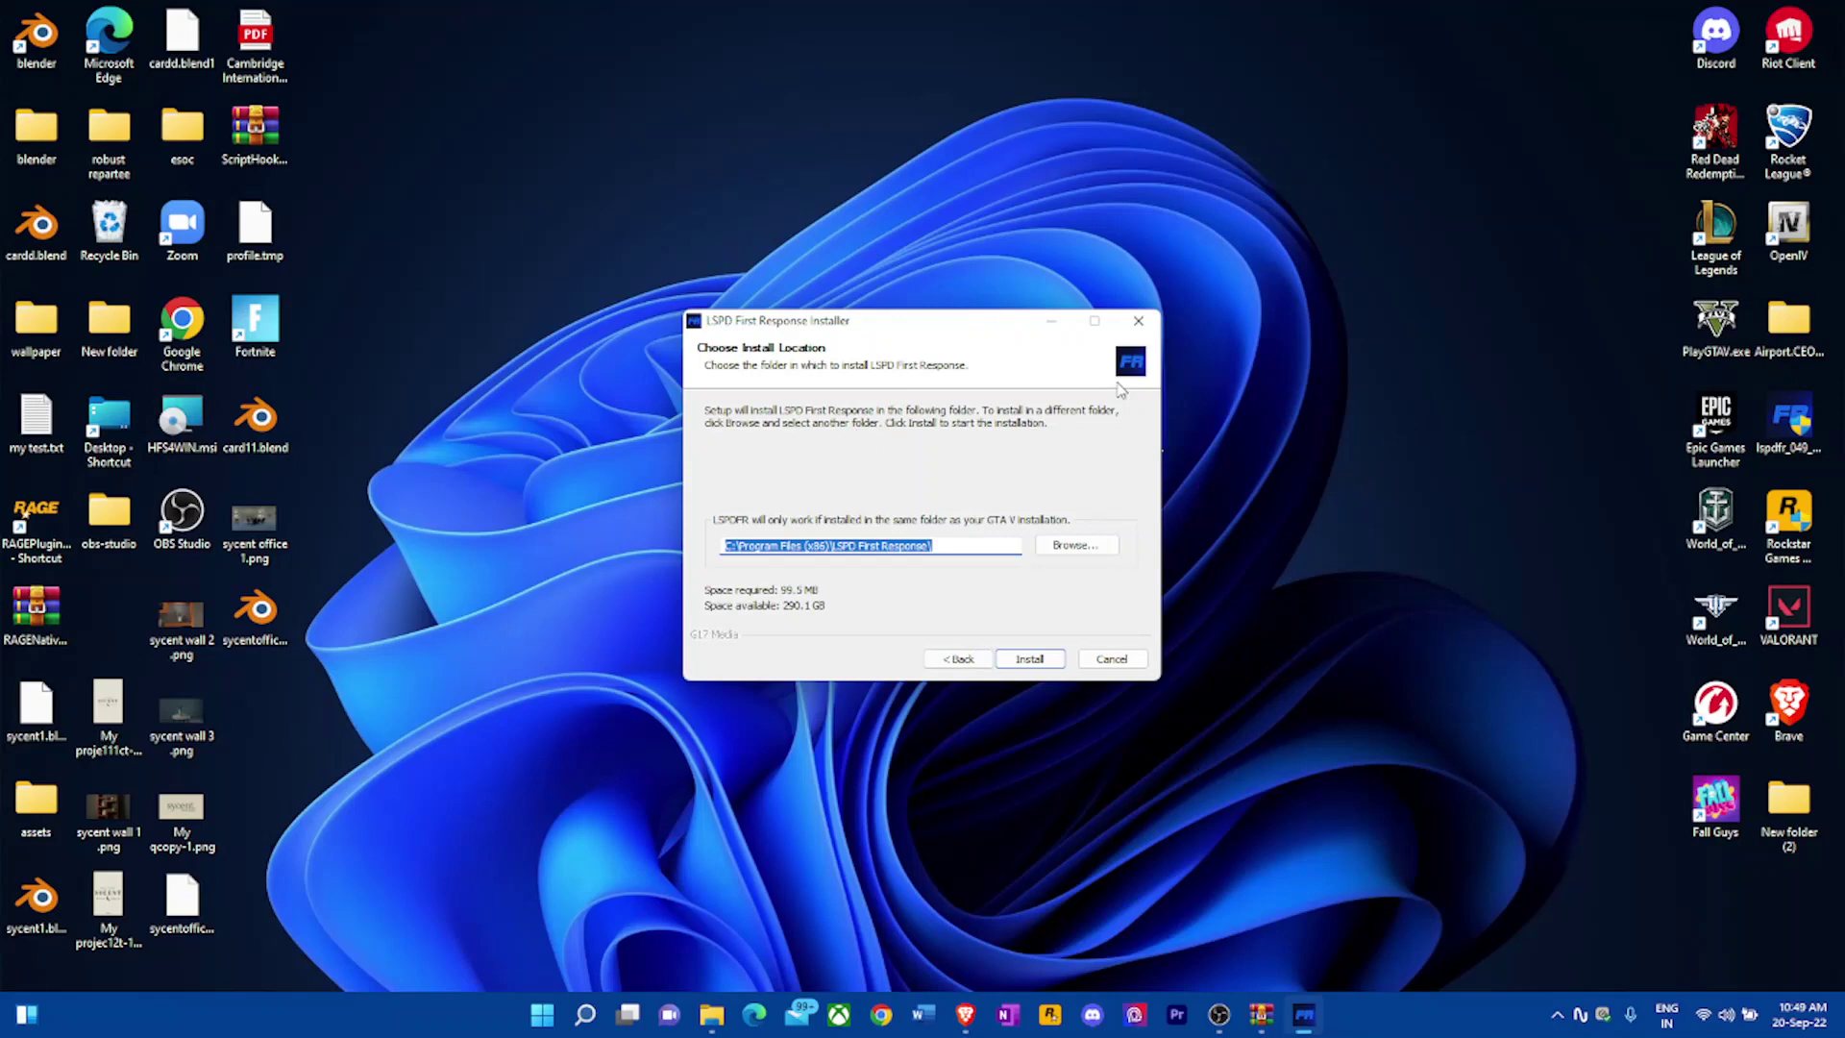
{"action": "left_click", "coordinate": [1138, 320]}
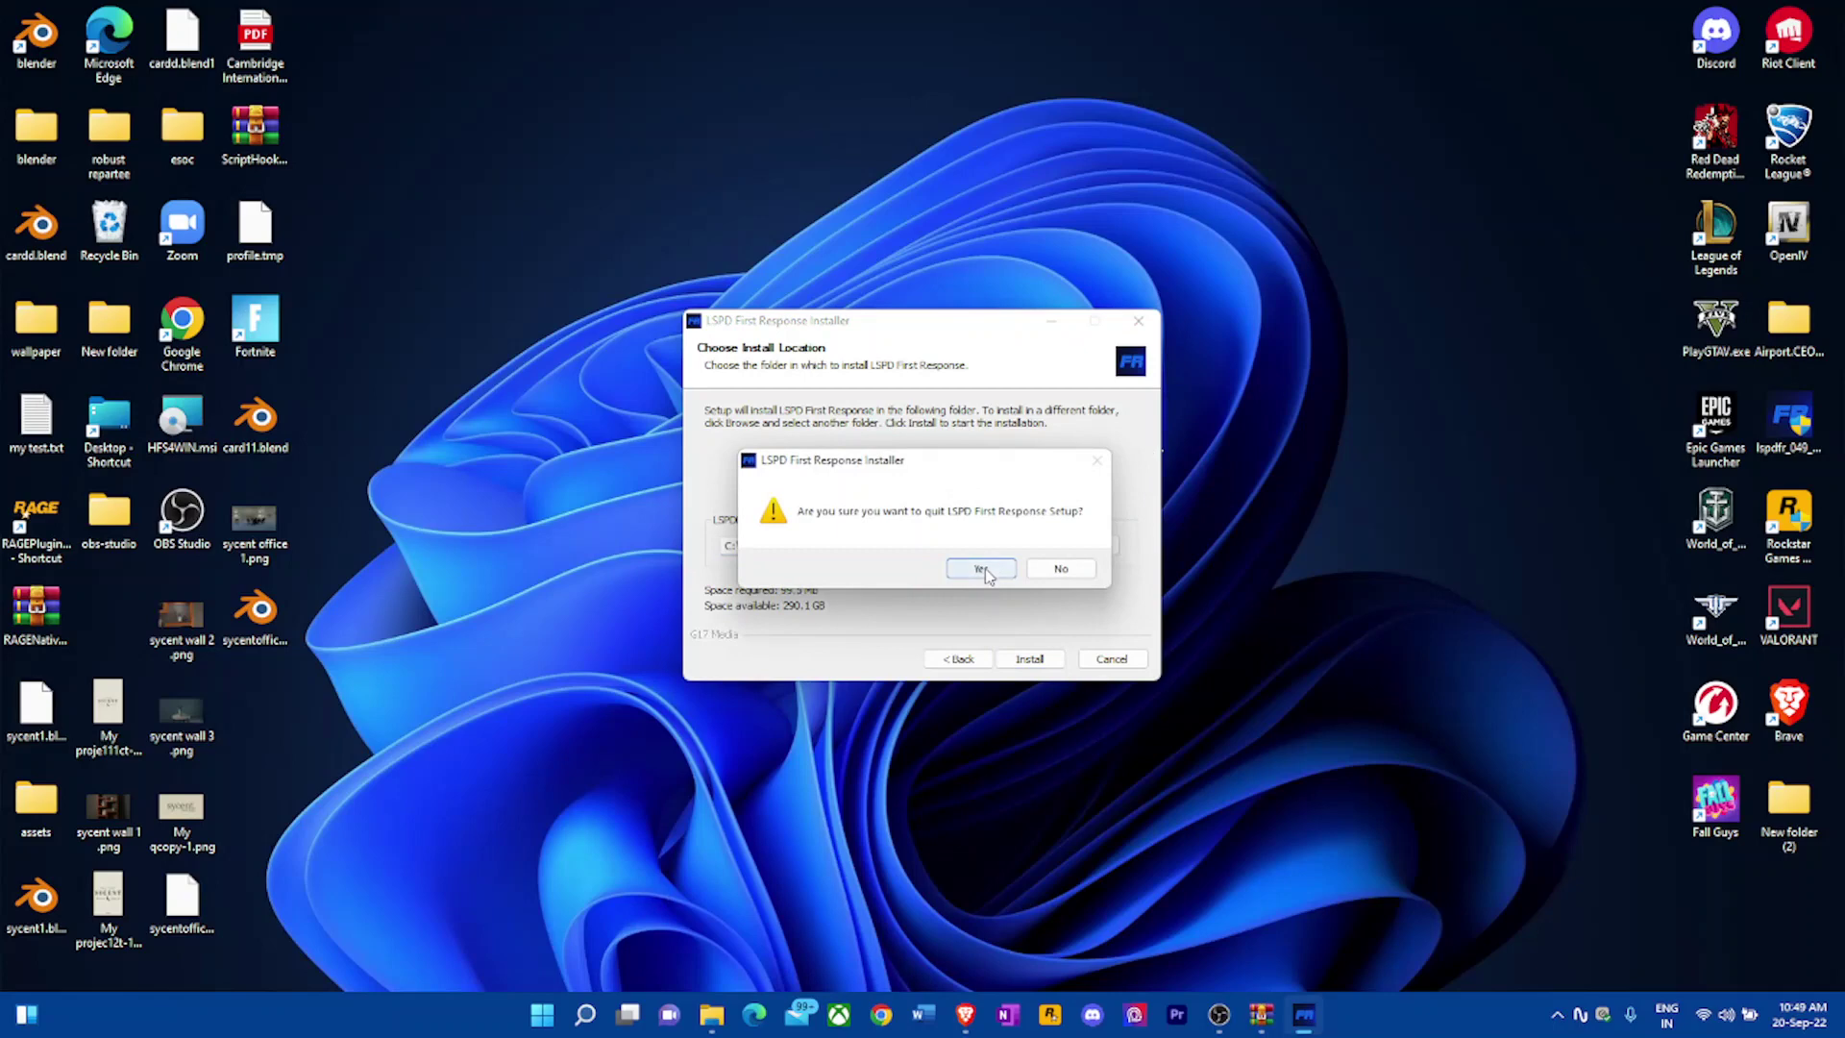
{"action": "left_click", "coordinate": [985, 569]}
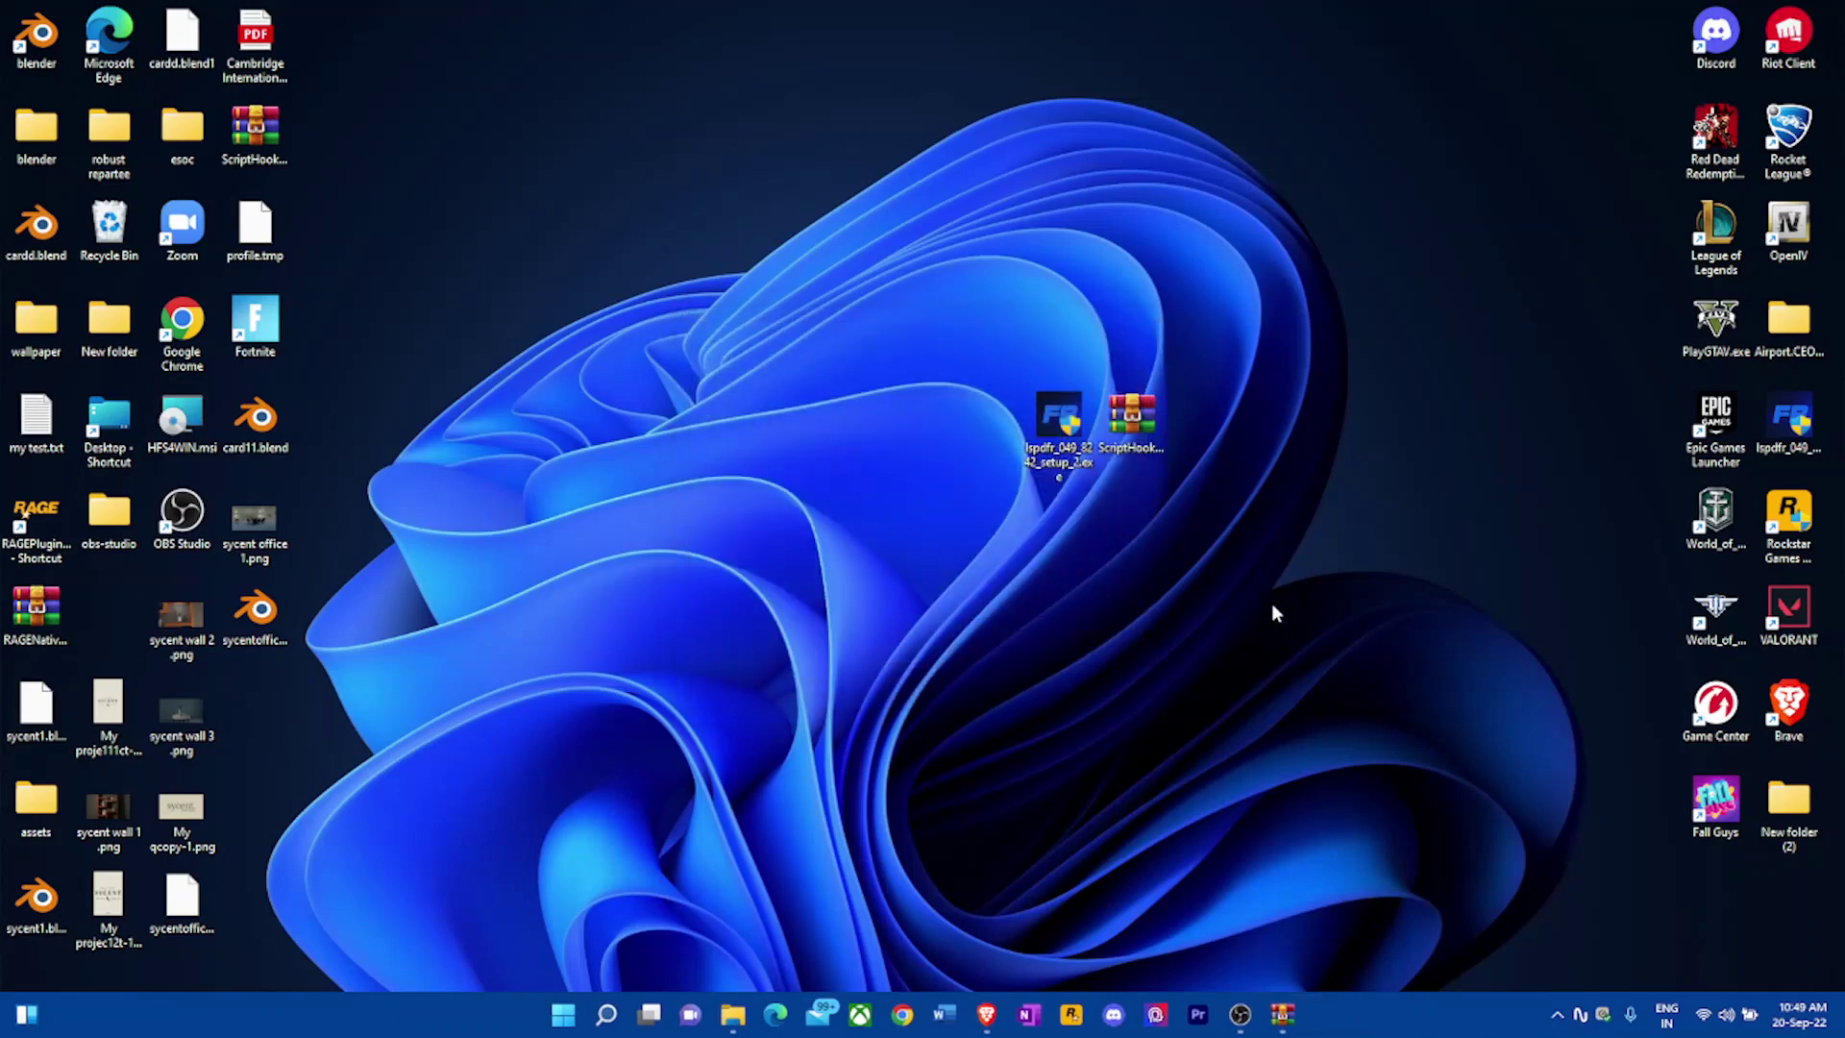
- Search Google for 'rage native ui' from a new Brave tab
{"action": "left_click", "coordinate": [986, 1014]}
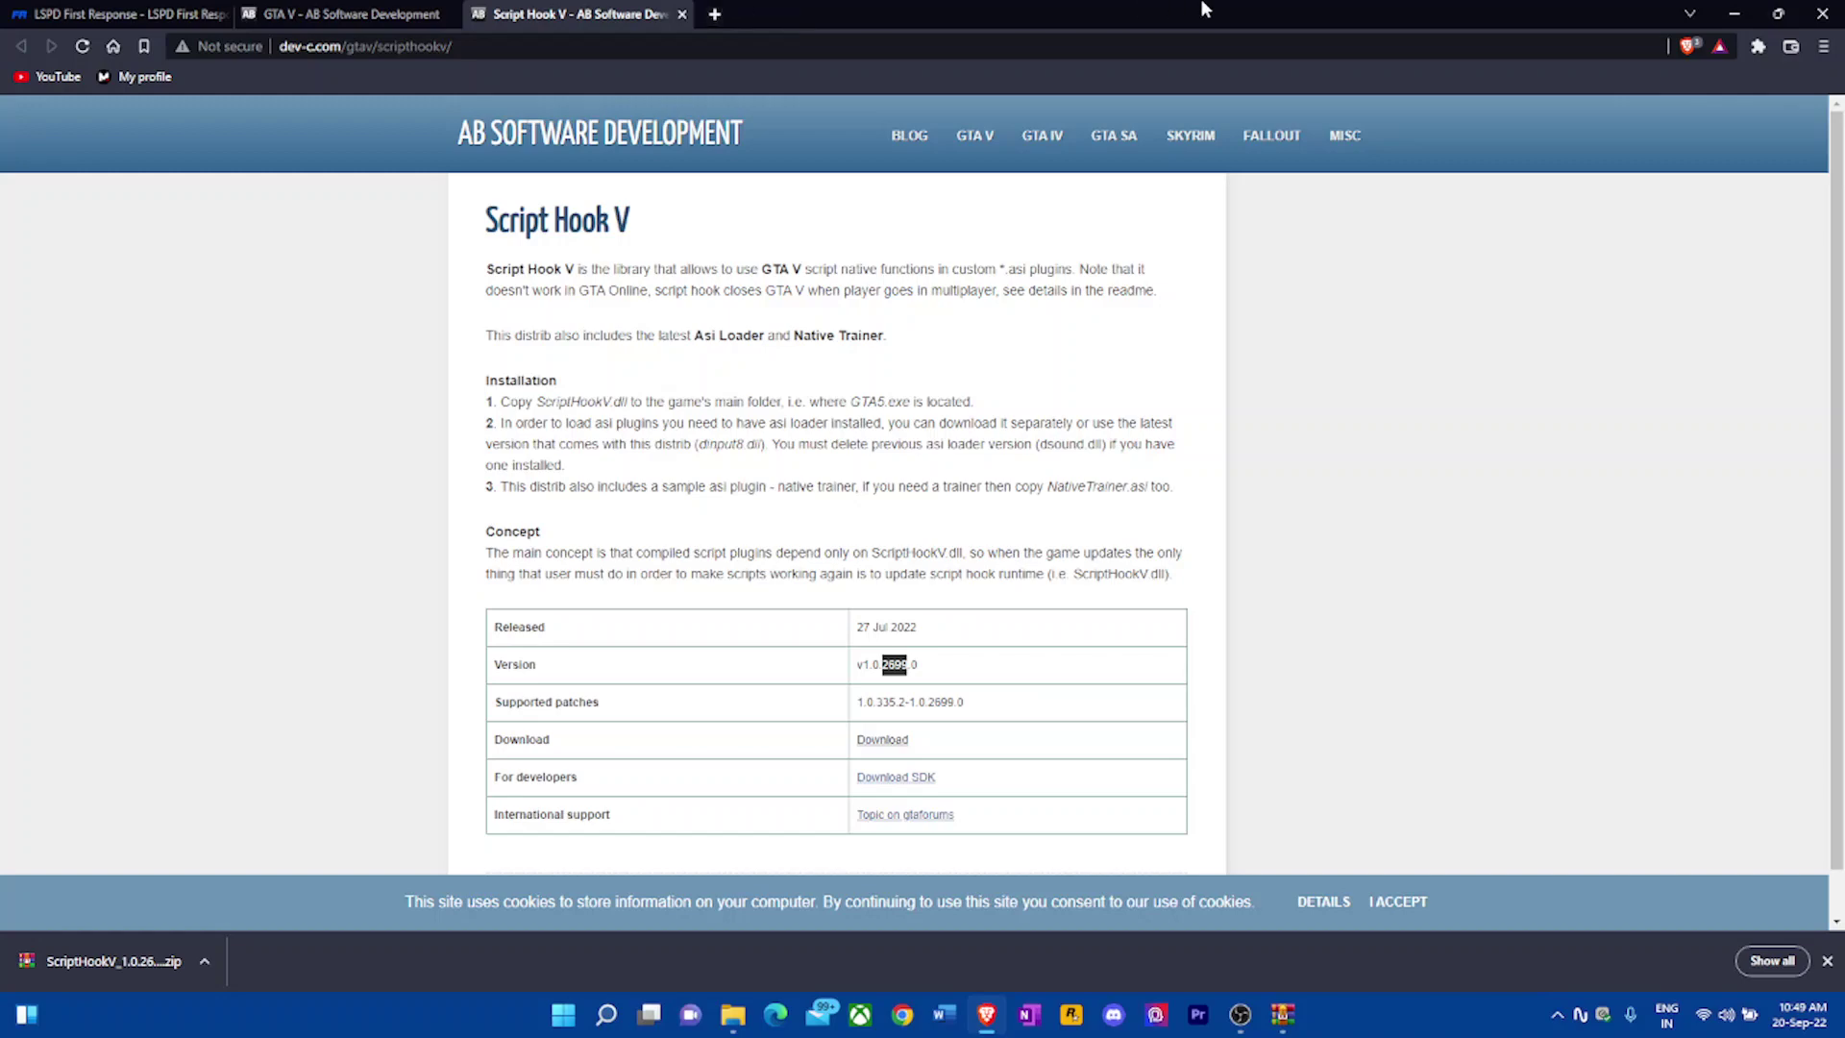
{"action": "left_click", "coordinate": [716, 16]}
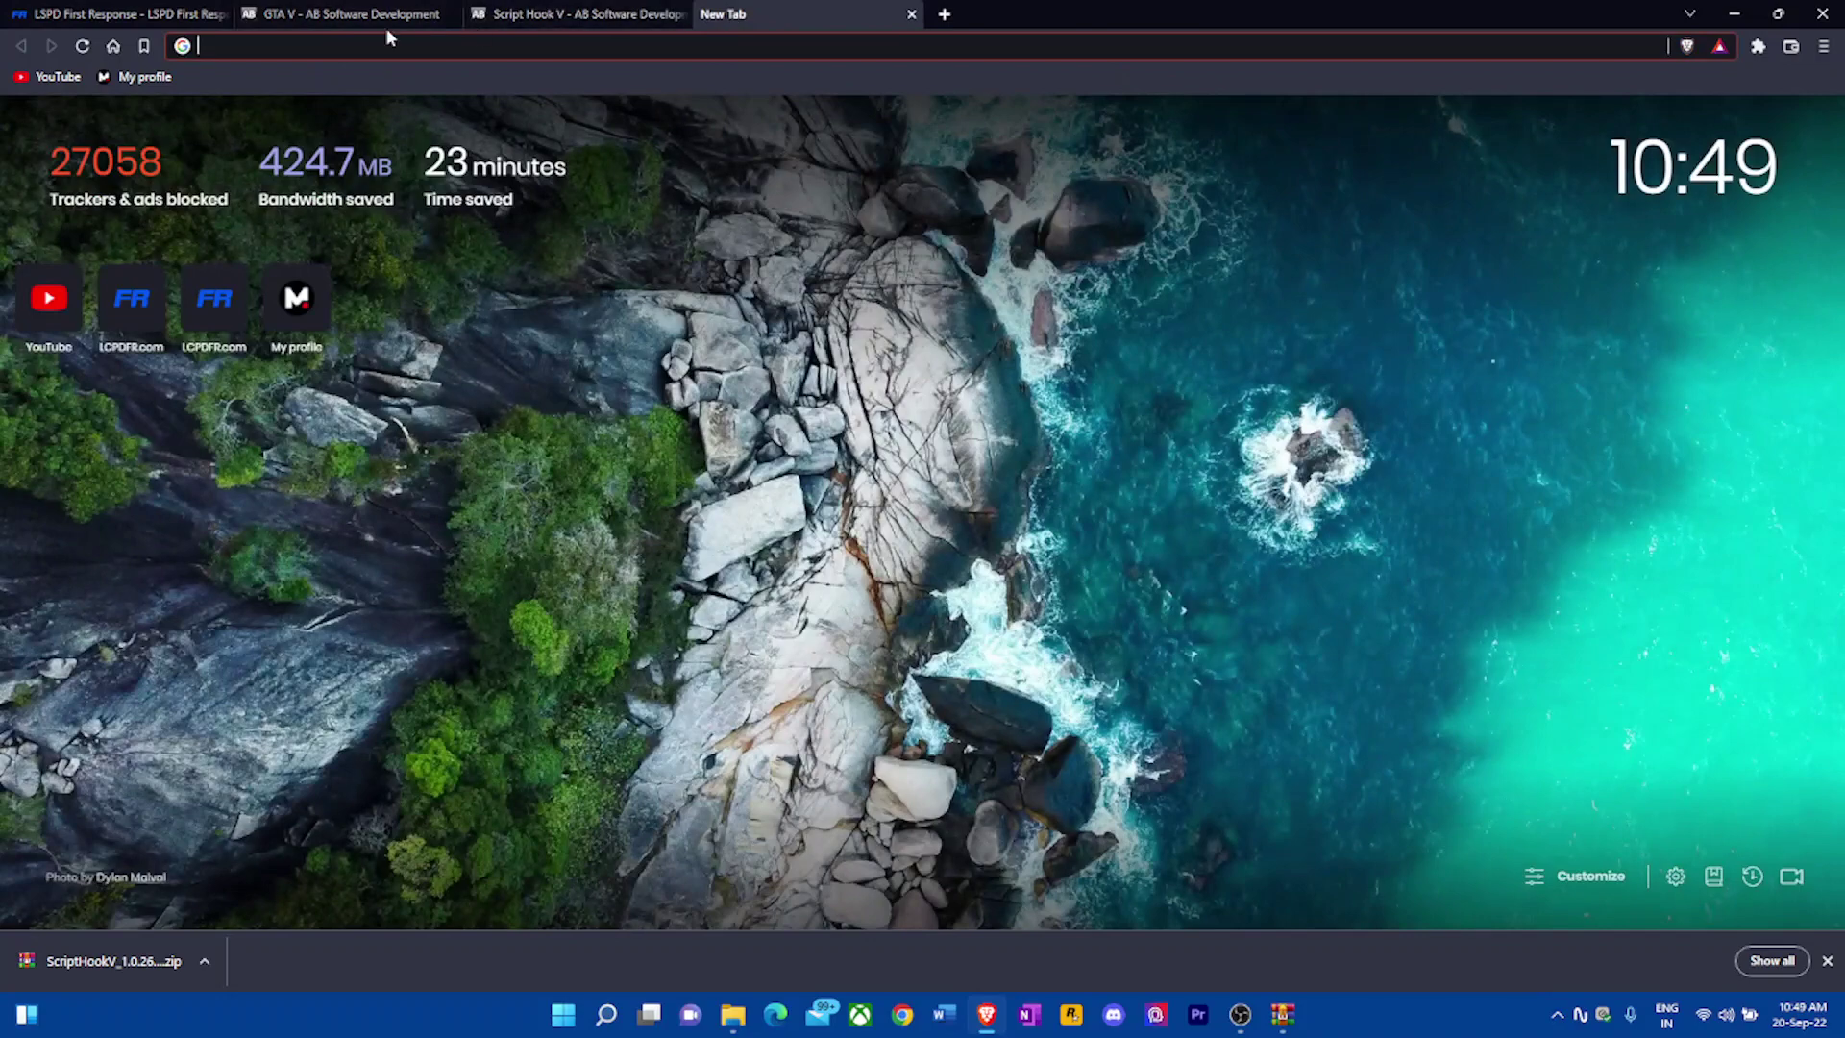
{"action": "left_click", "coordinate": [577, 13]}
{"action": "left_click", "coordinate": [707, 14]}
{"action": "type", "text": "rage n"}
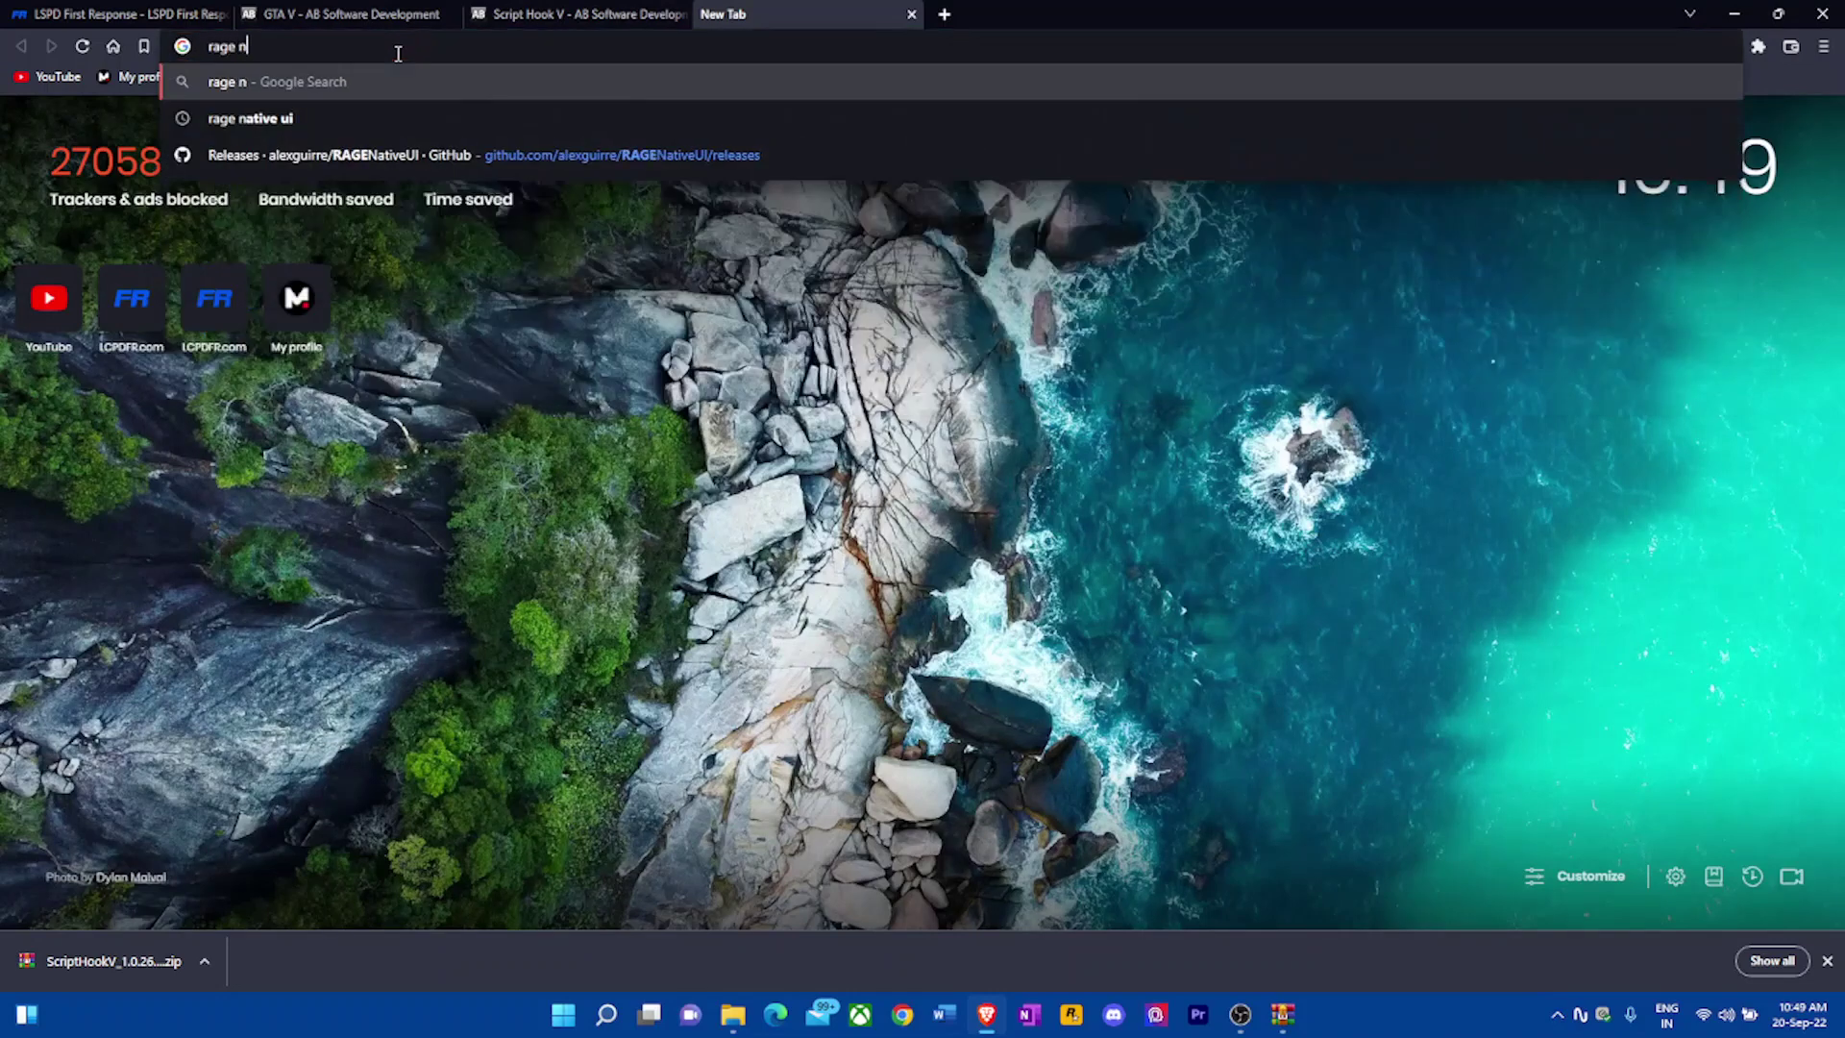
{"action": "type", "text": "ative ui"}
{"action": "key", "text": "Return"}
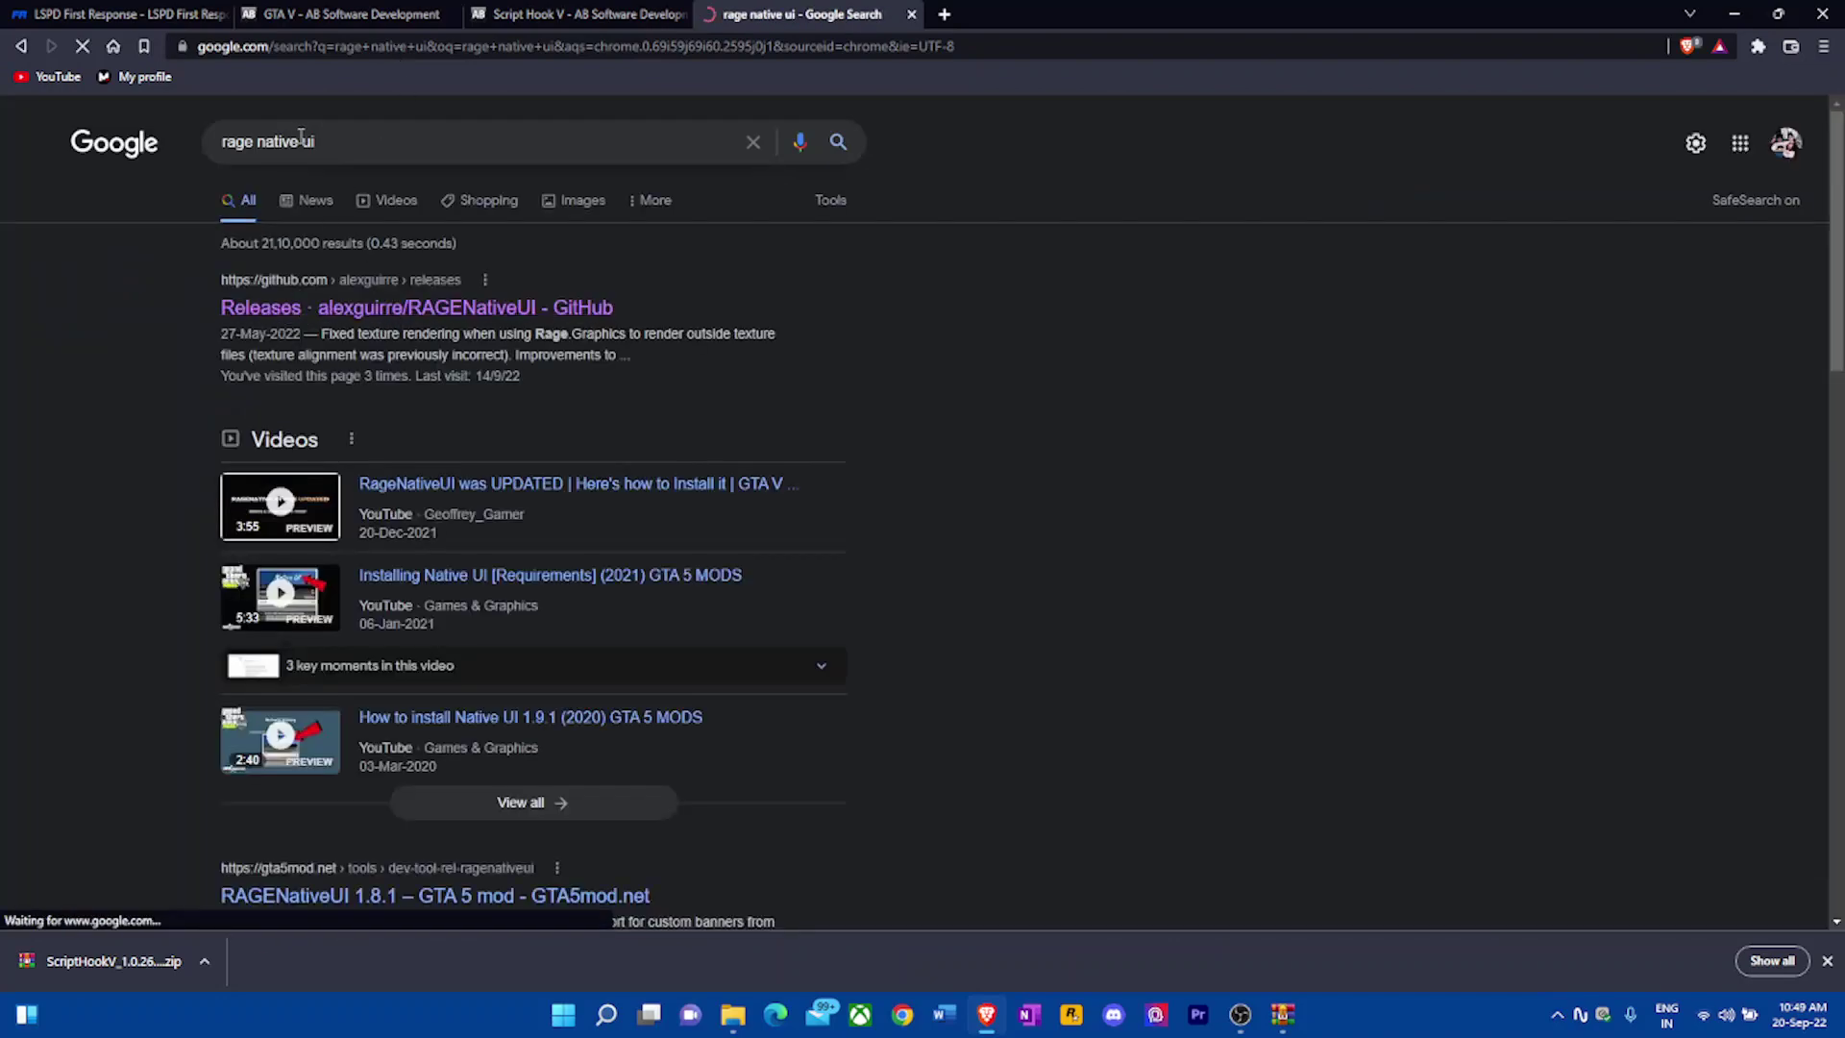
- Open the RAGENativeUI releases page and review the anti-virus warning on the LSPDFR download page
{"action": "left_click", "coordinate": [275, 312]}
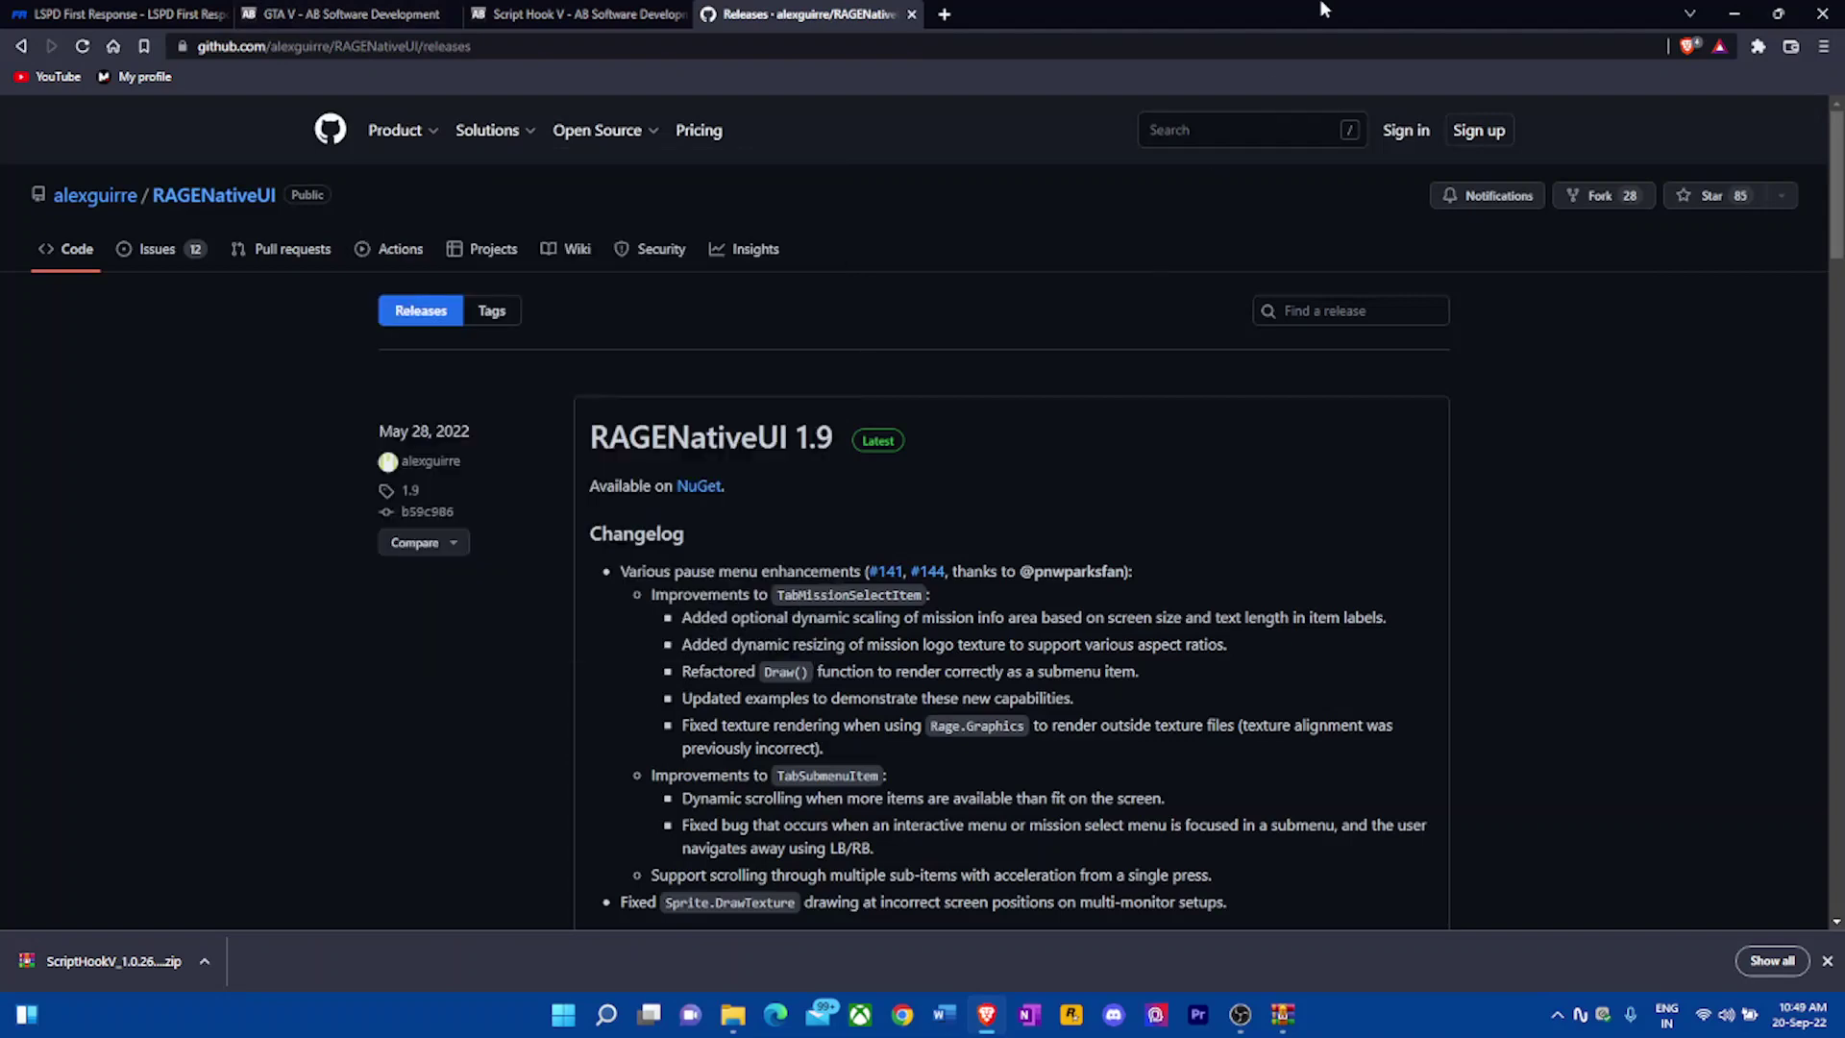
{"action": "left_click", "coordinate": [130, 13]}
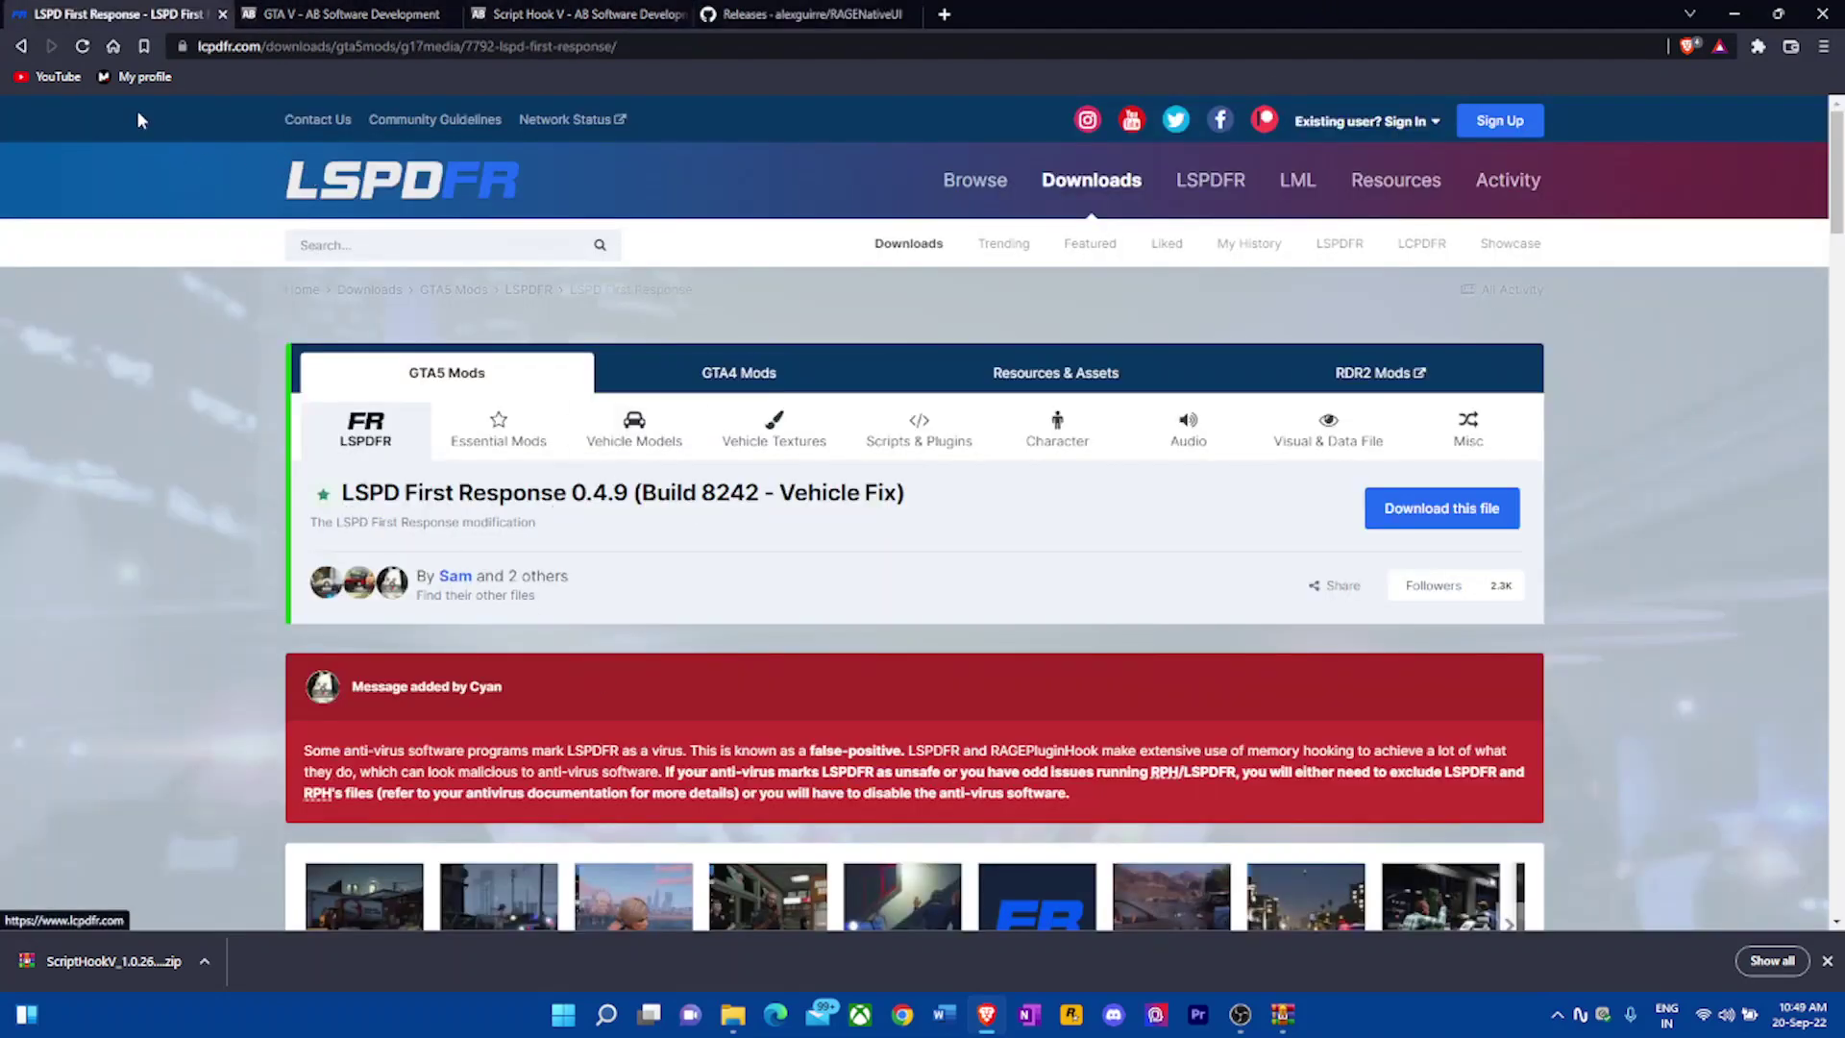
{"action": "scroll", "coordinate": [623, 464], "scroll_direction": "down", "scroll_amount": 2}
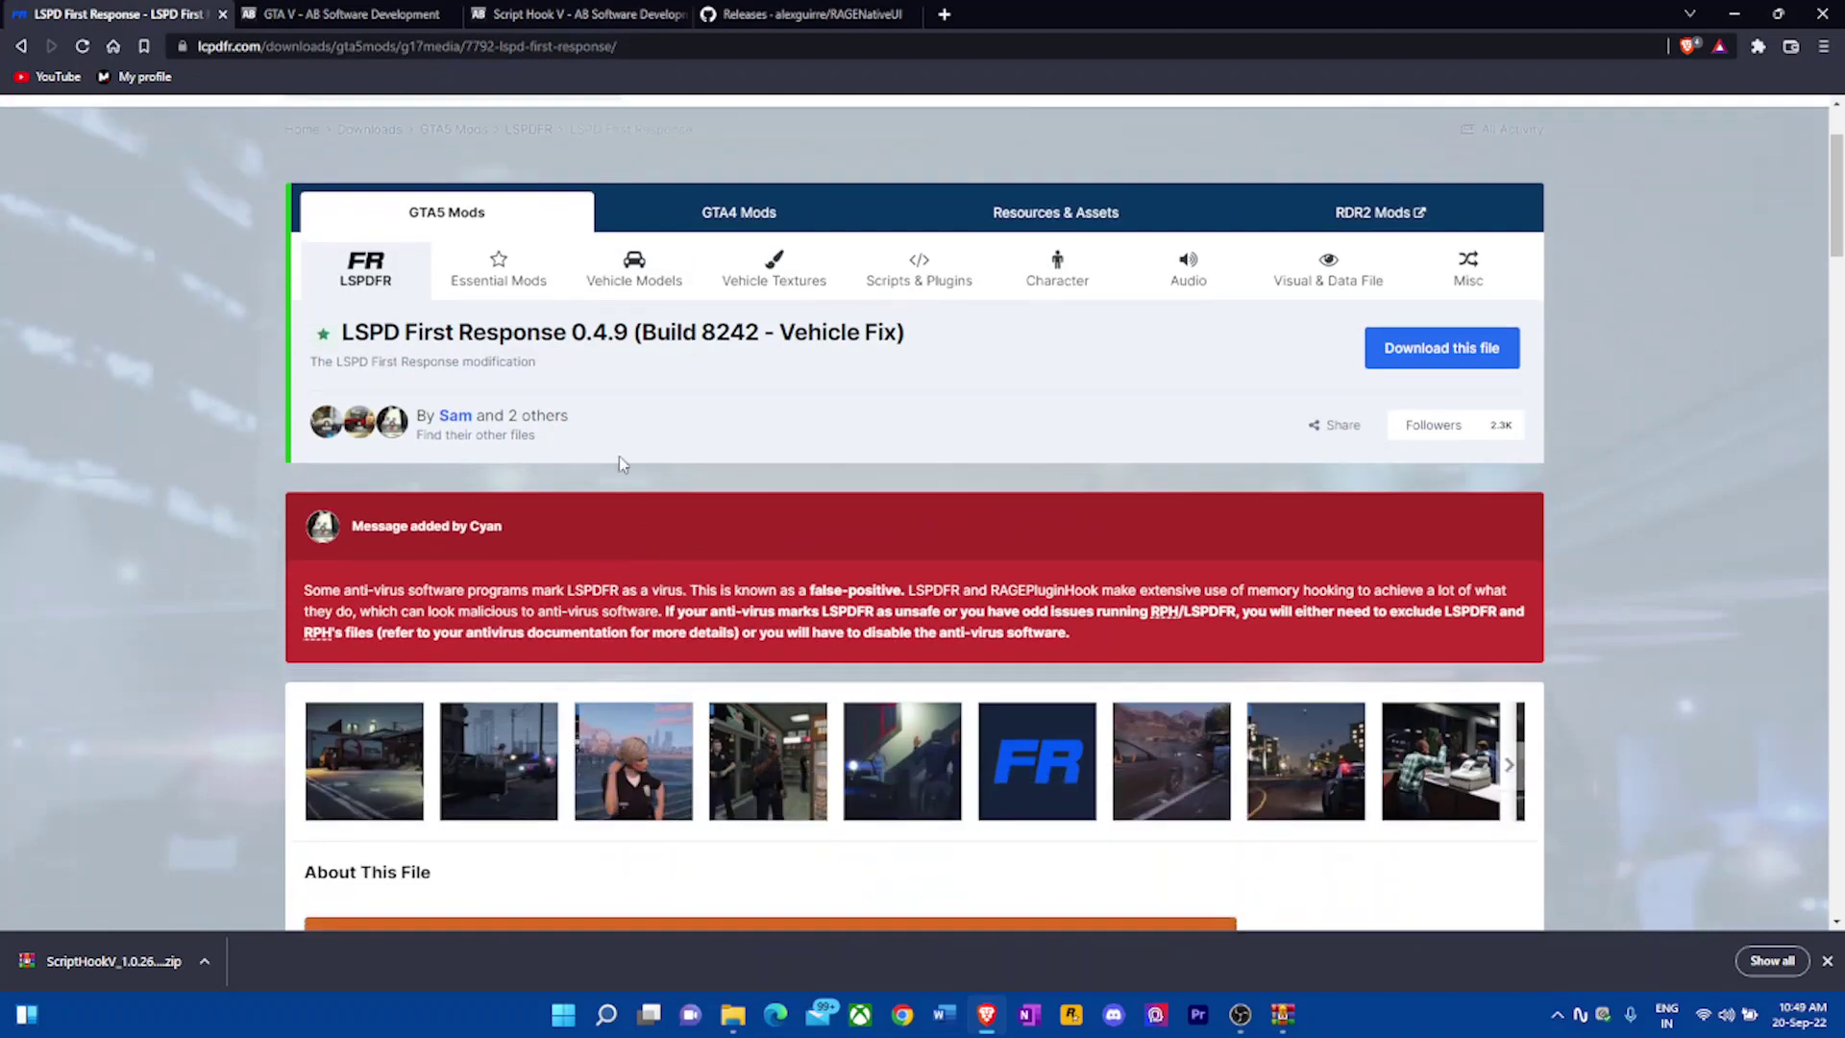
{"action": "left_click_drag", "start_coordinate": [308, 589], "coordinate": [1116, 634]}
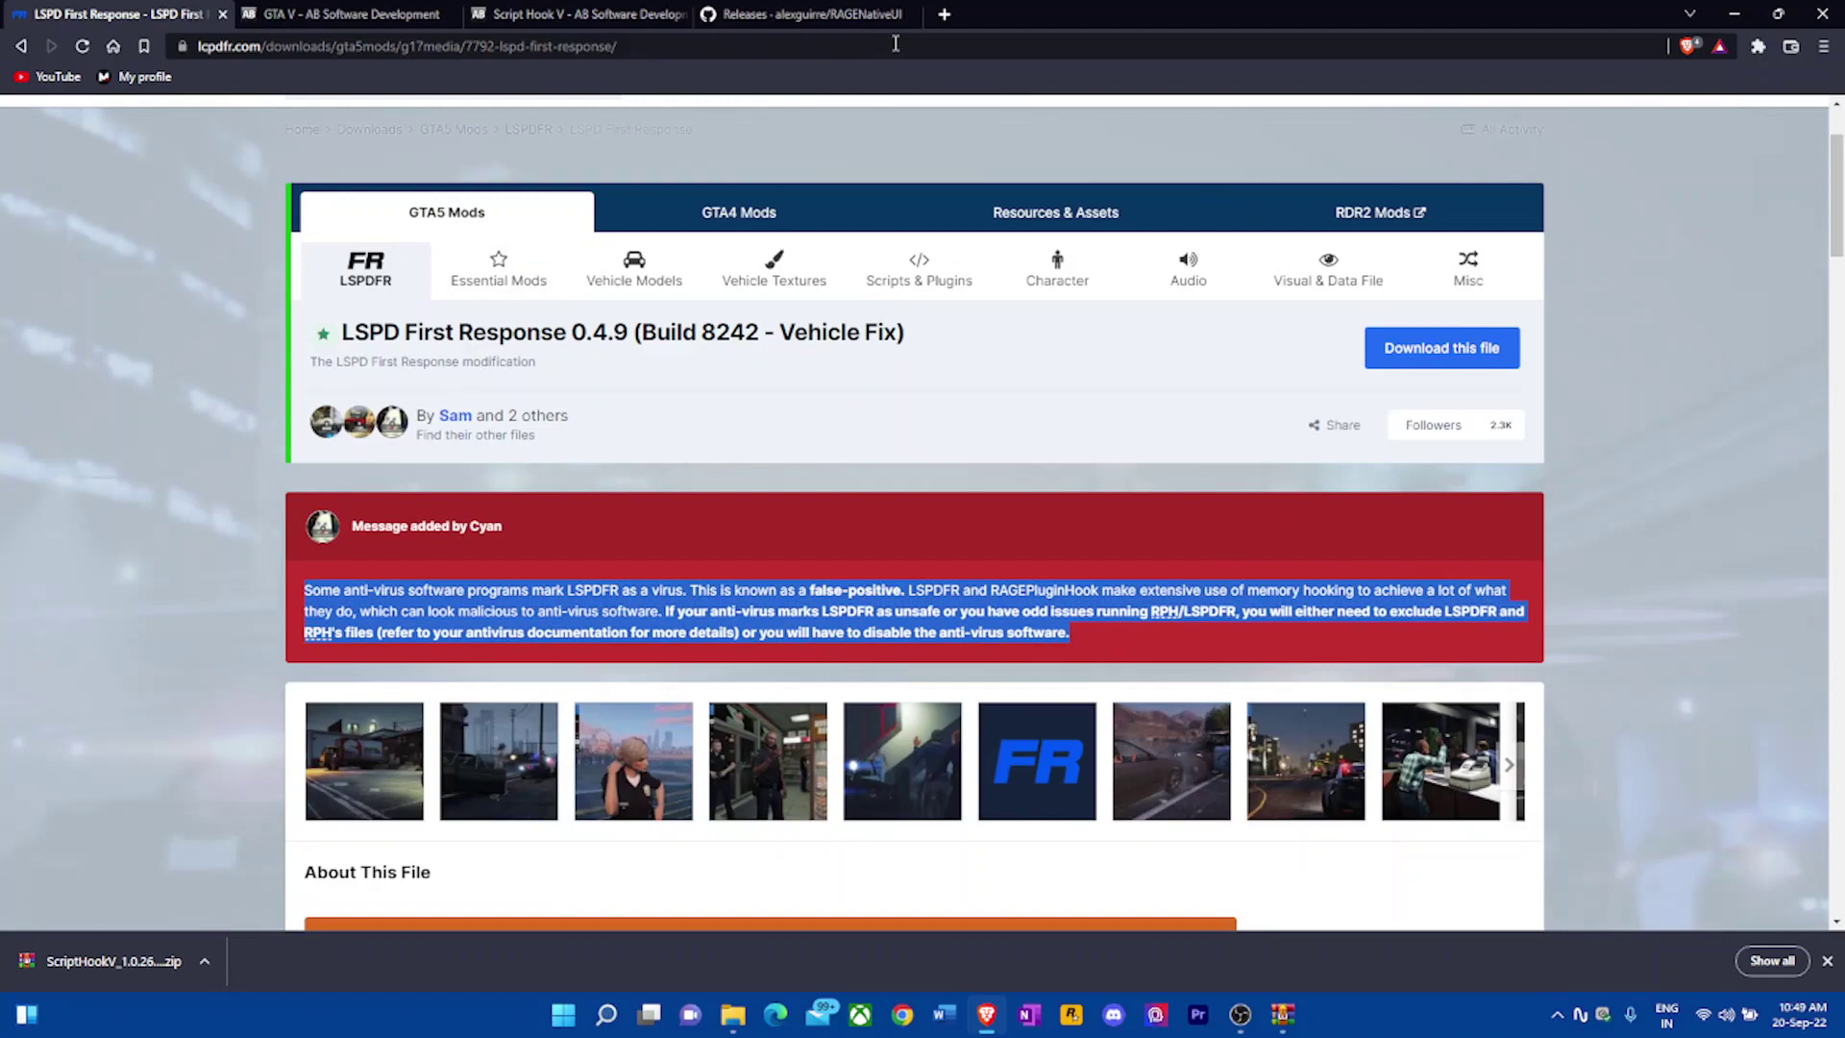
- Save the RAGENativeUI.zip asset from the 1.9 release to the Desktop
{"action": "left_click", "coordinate": [812, 15]}
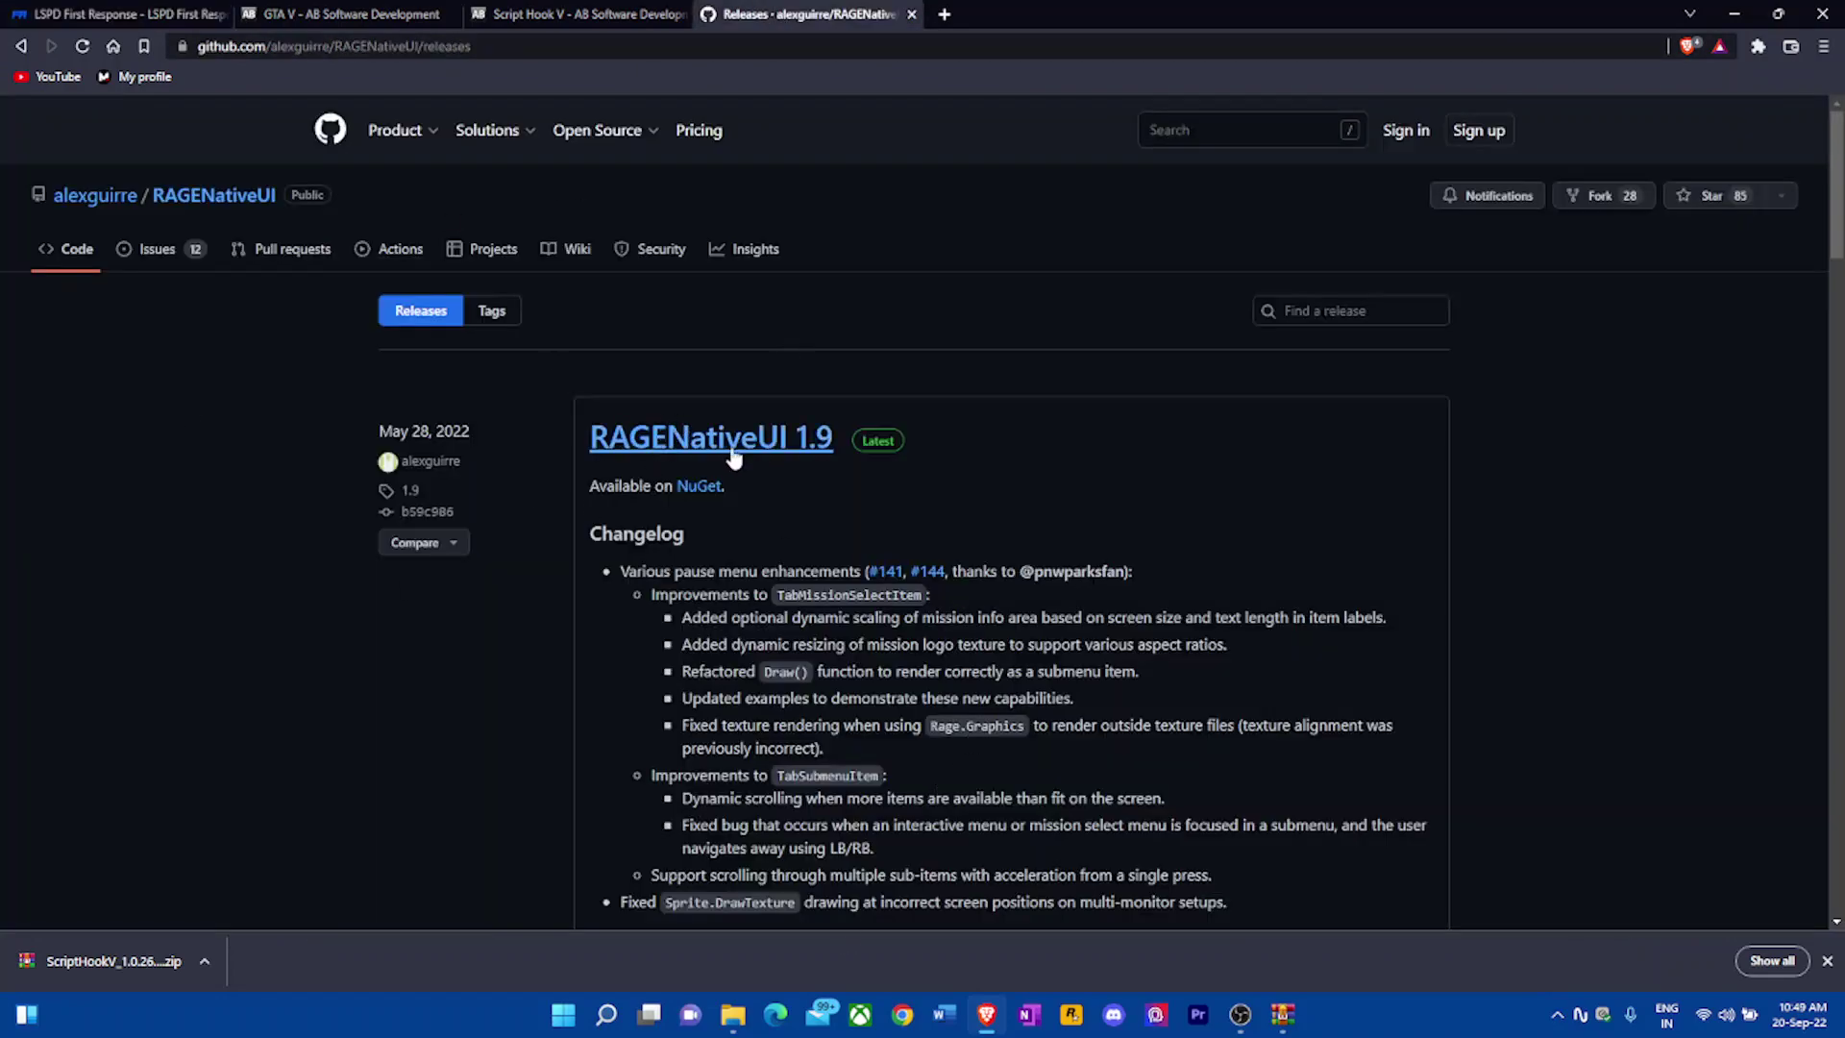
{"action": "scroll", "coordinate": [853, 601], "scroll_direction": "down", "scroll_amount": 3}
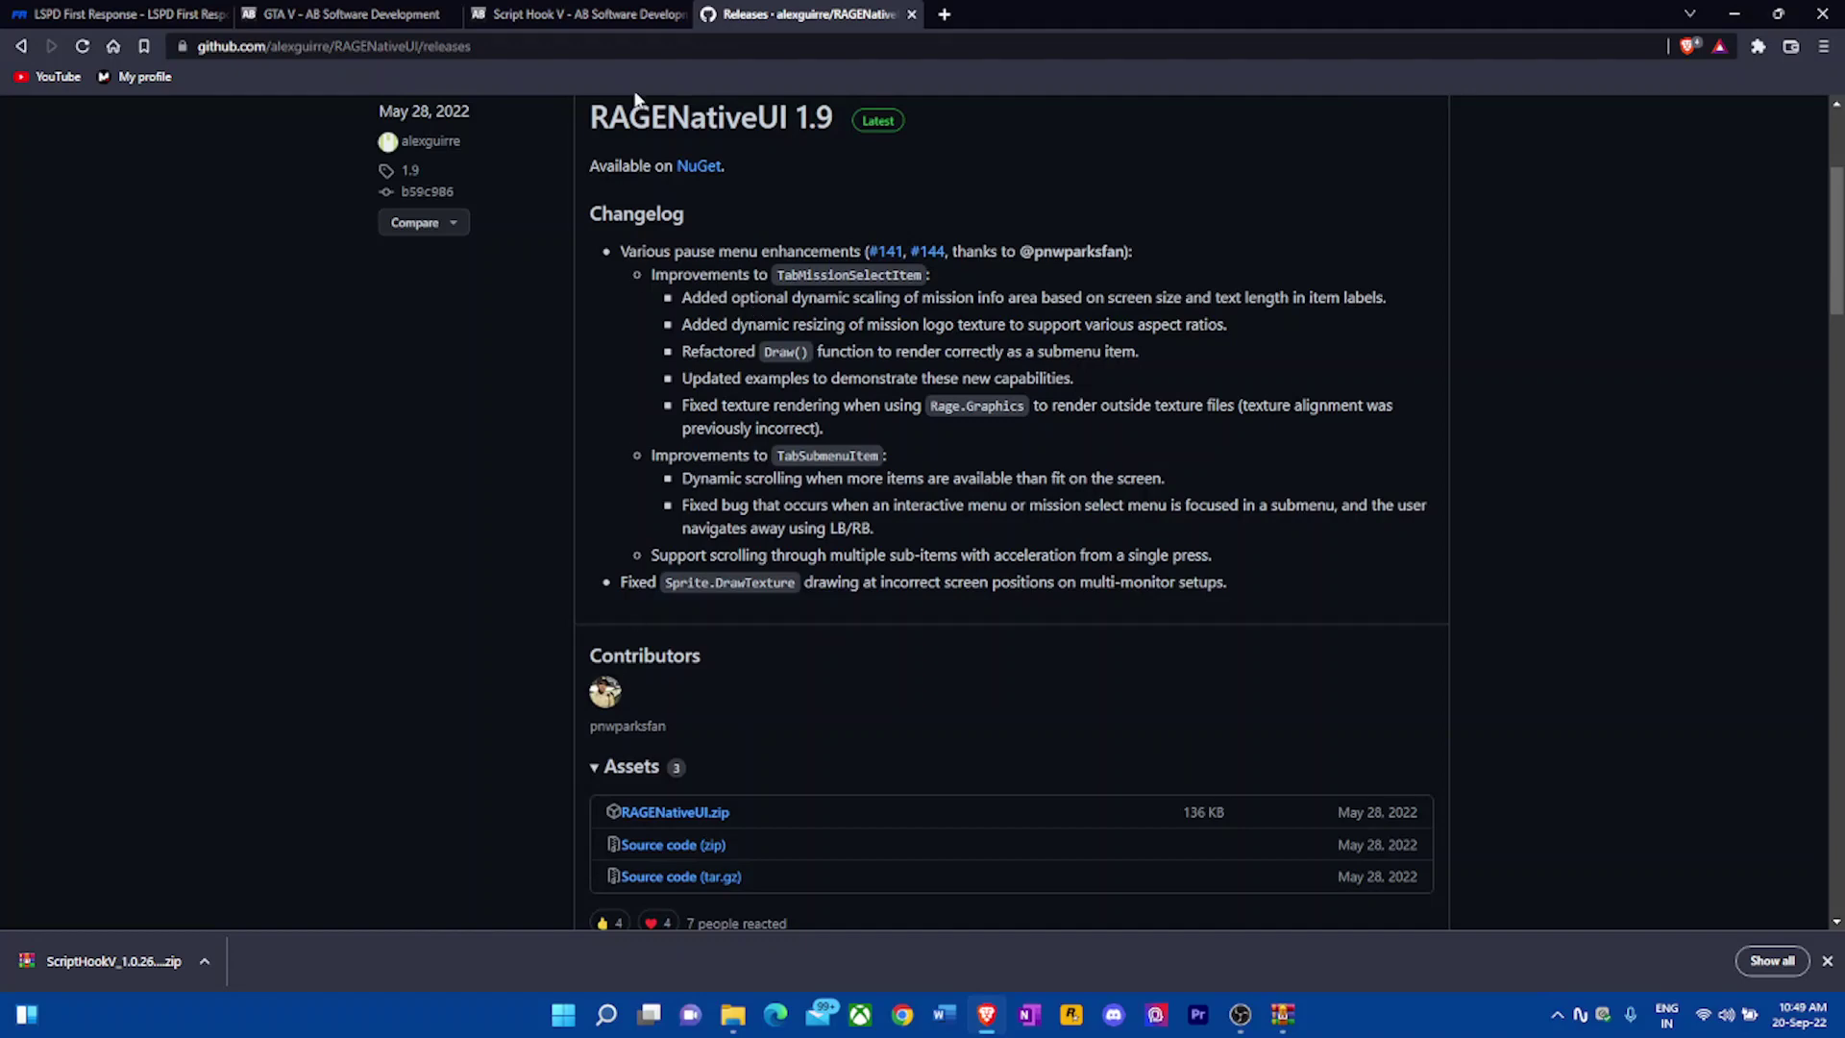
{"action": "scroll", "coordinate": [634, 637], "scroll_direction": "down", "scroll_amount": 3}
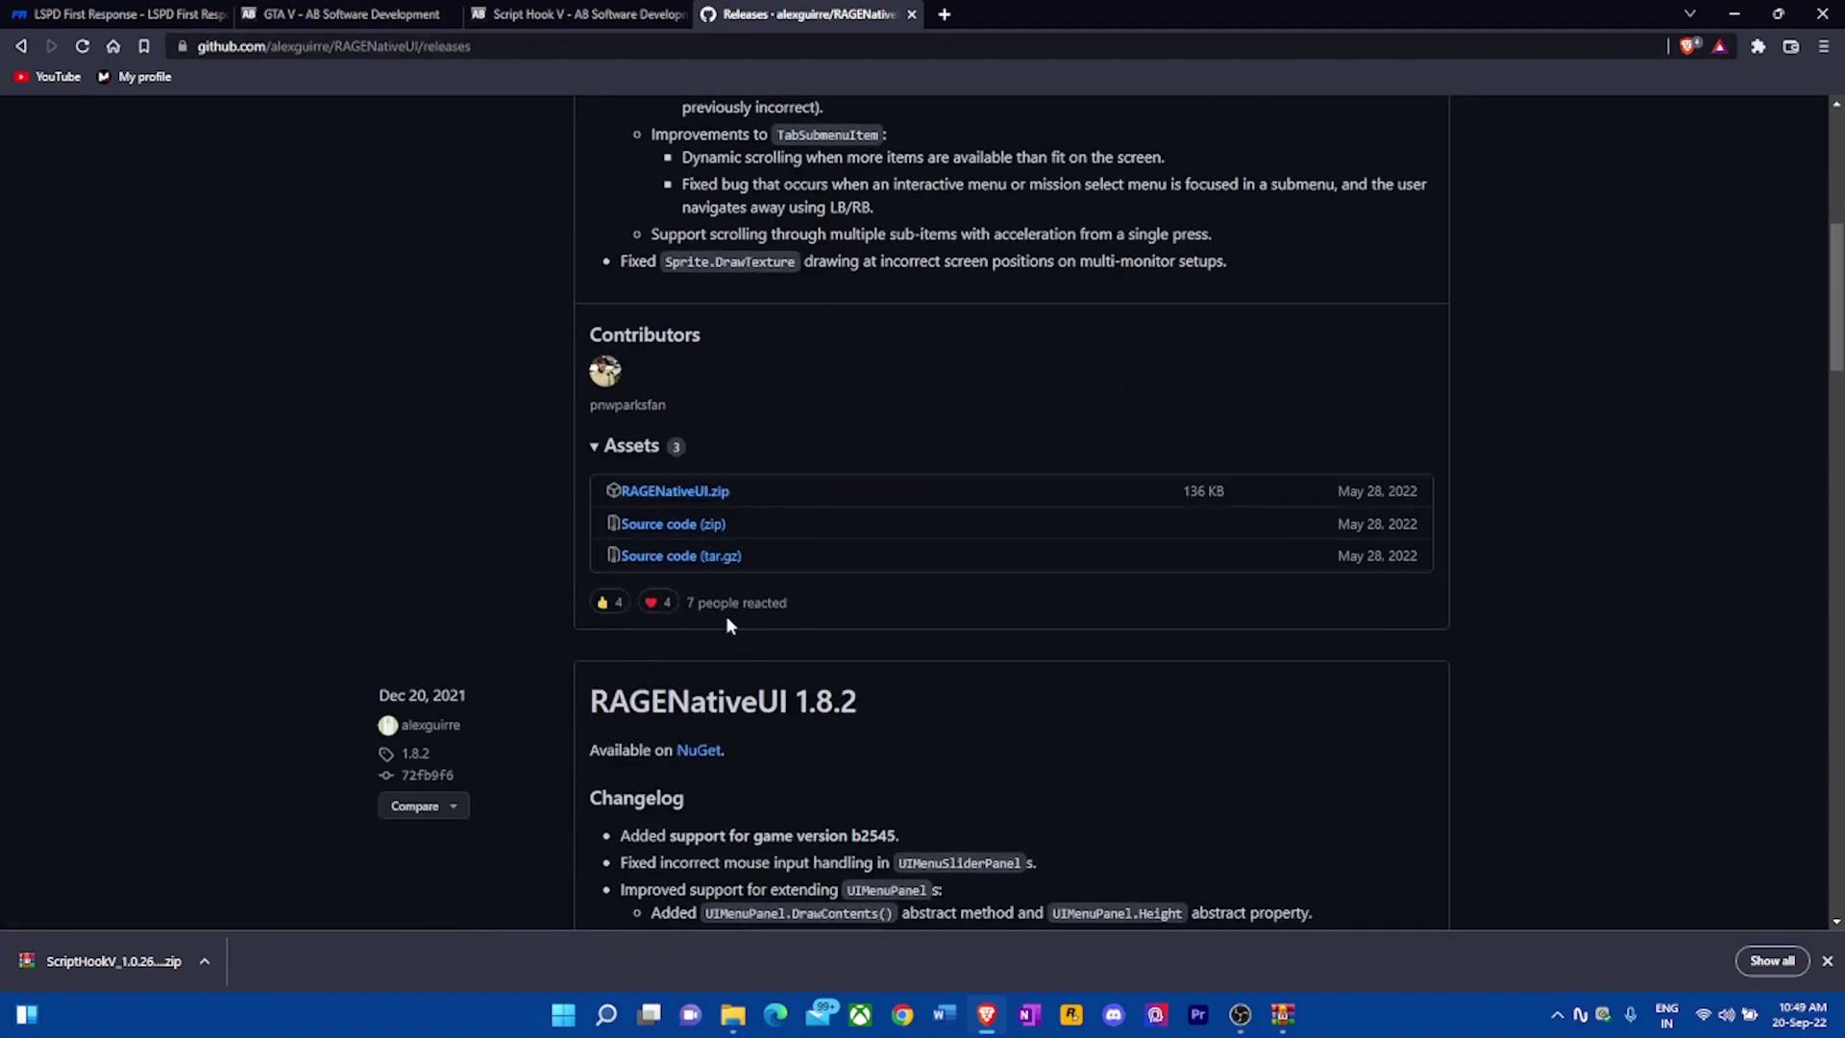
{"action": "left_click", "coordinate": [688, 494]}
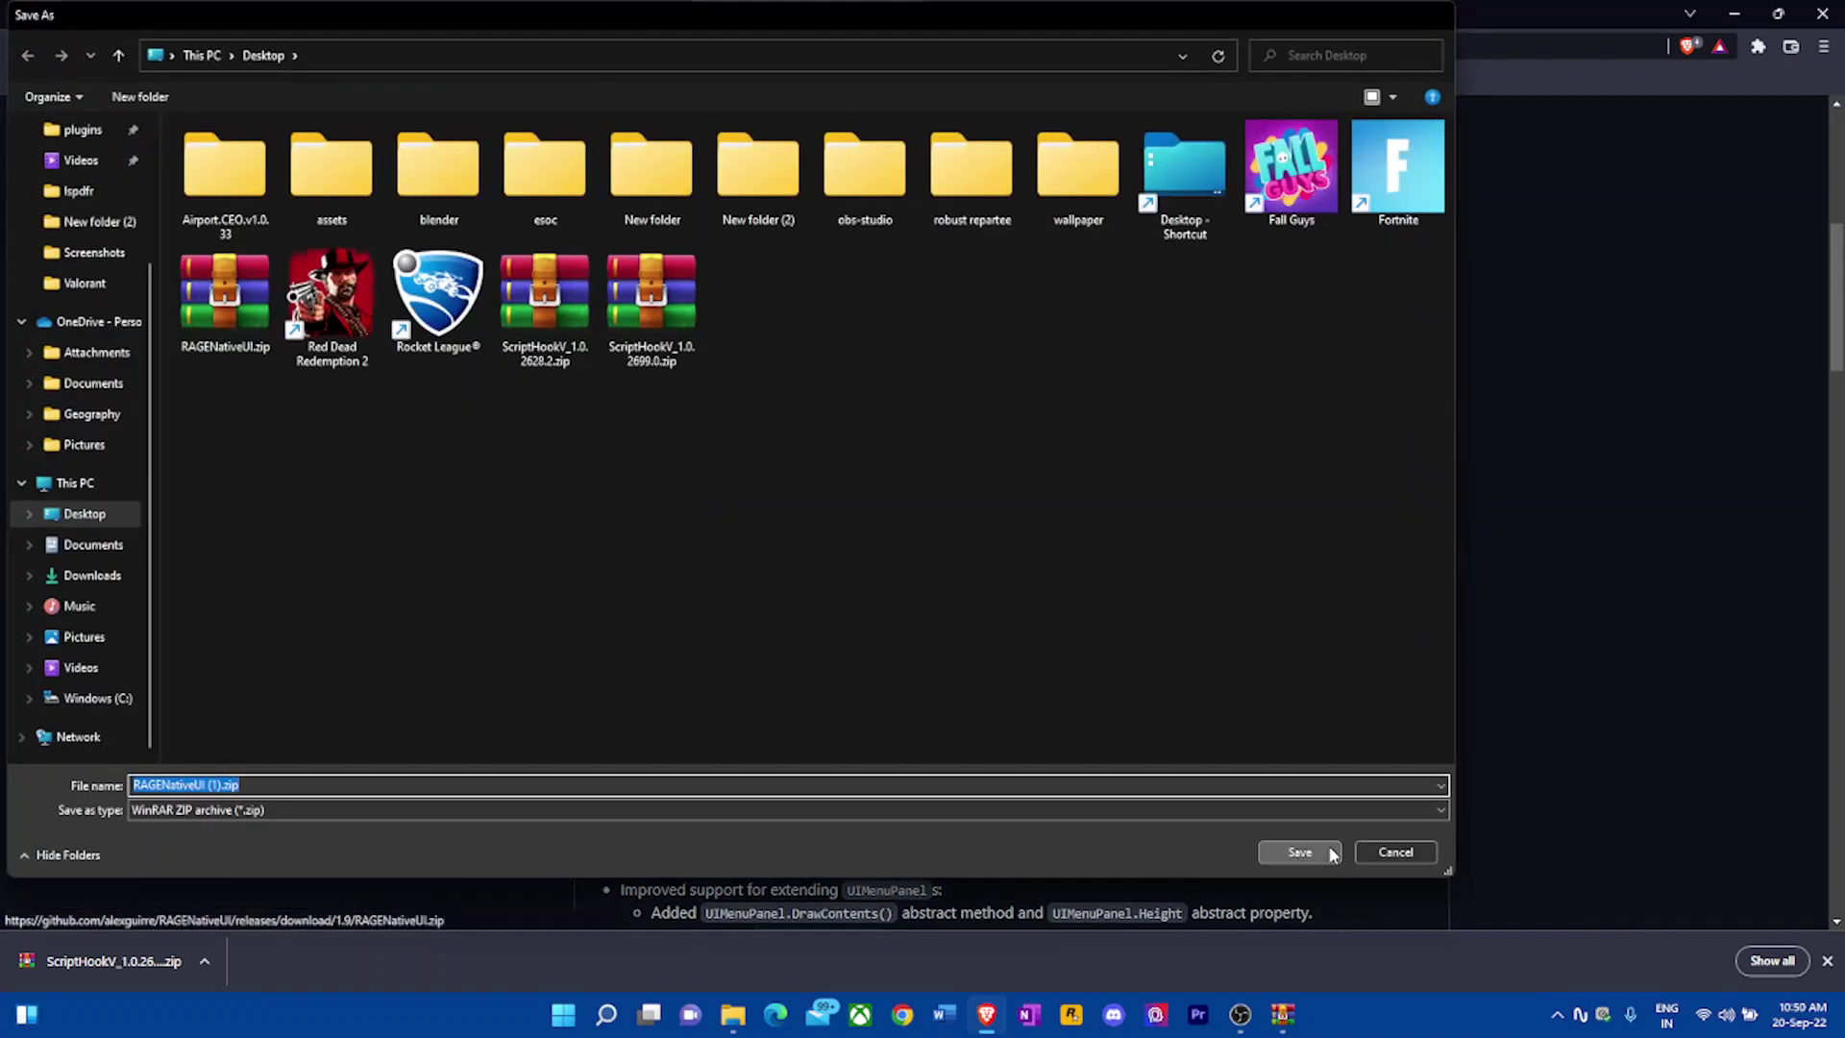
{"action": "left_click", "coordinate": [1303, 851]}
{"action": "left_click", "coordinate": [53, 976]}
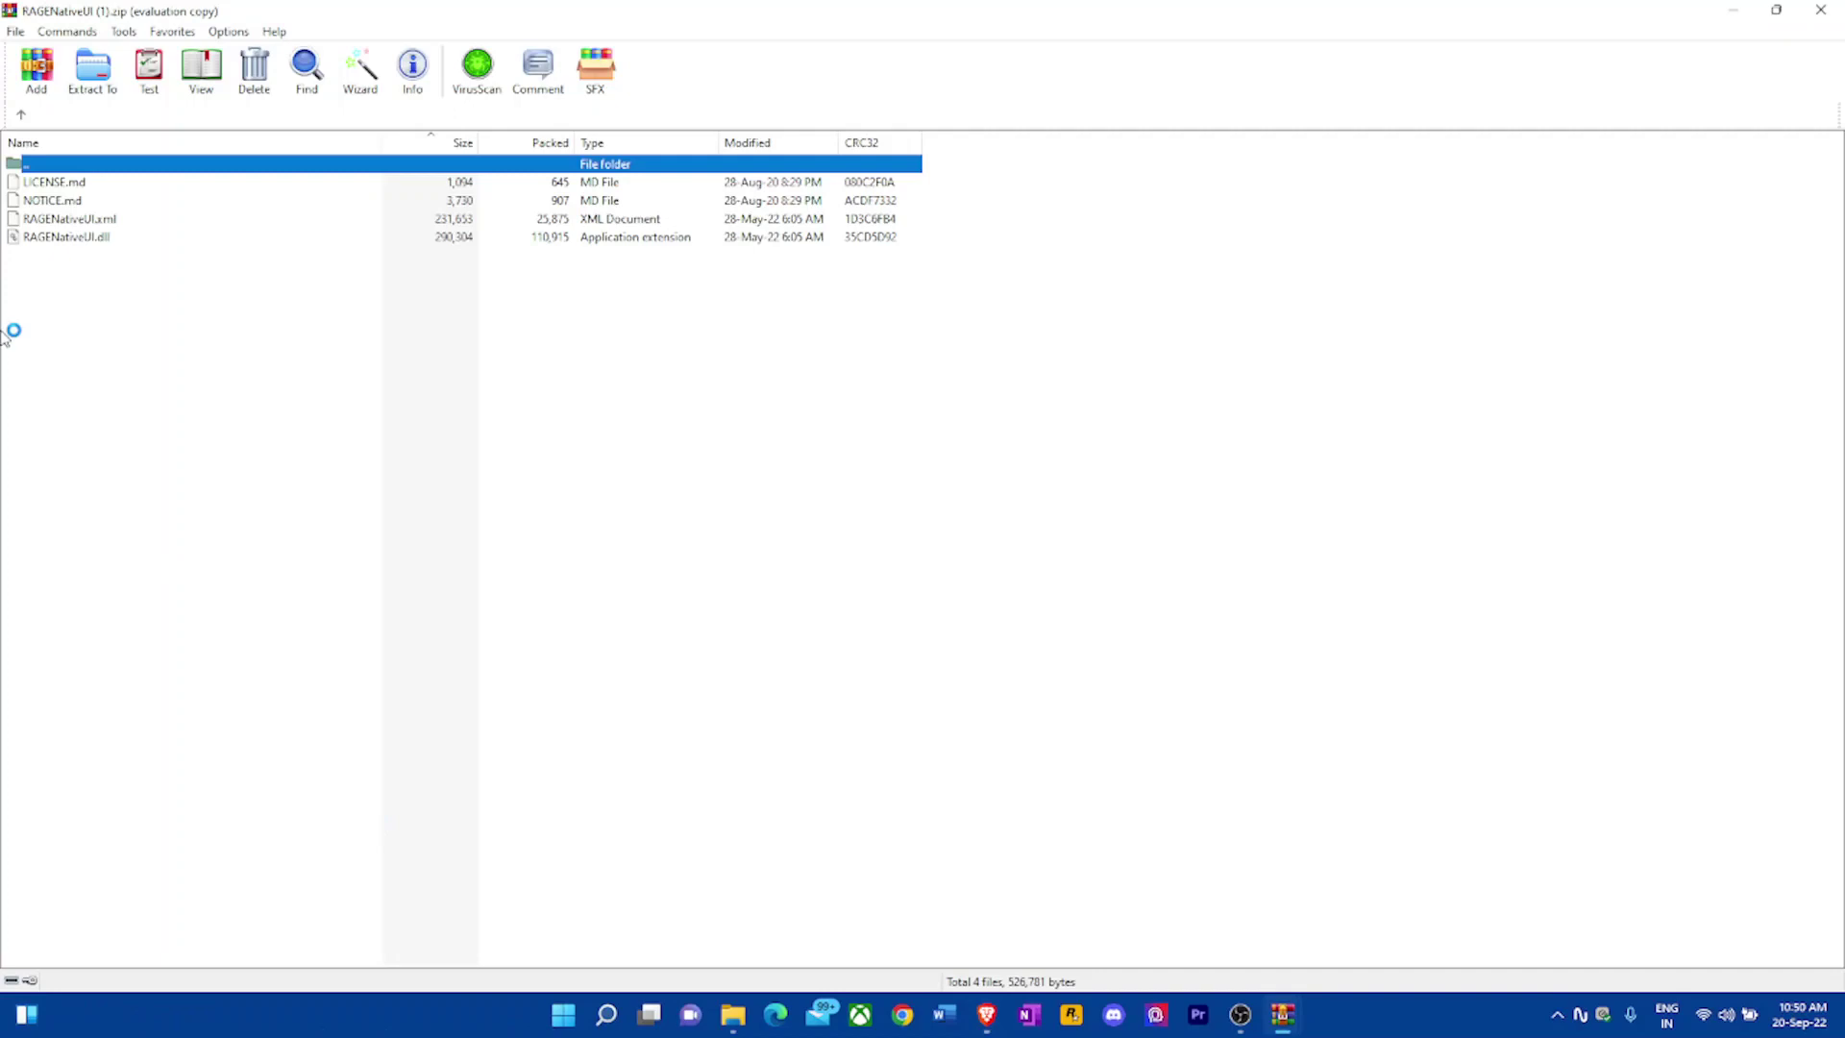
{"action": "left_click_drag", "start_coordinate": [95, 311], "coordinate": [113, 203]}
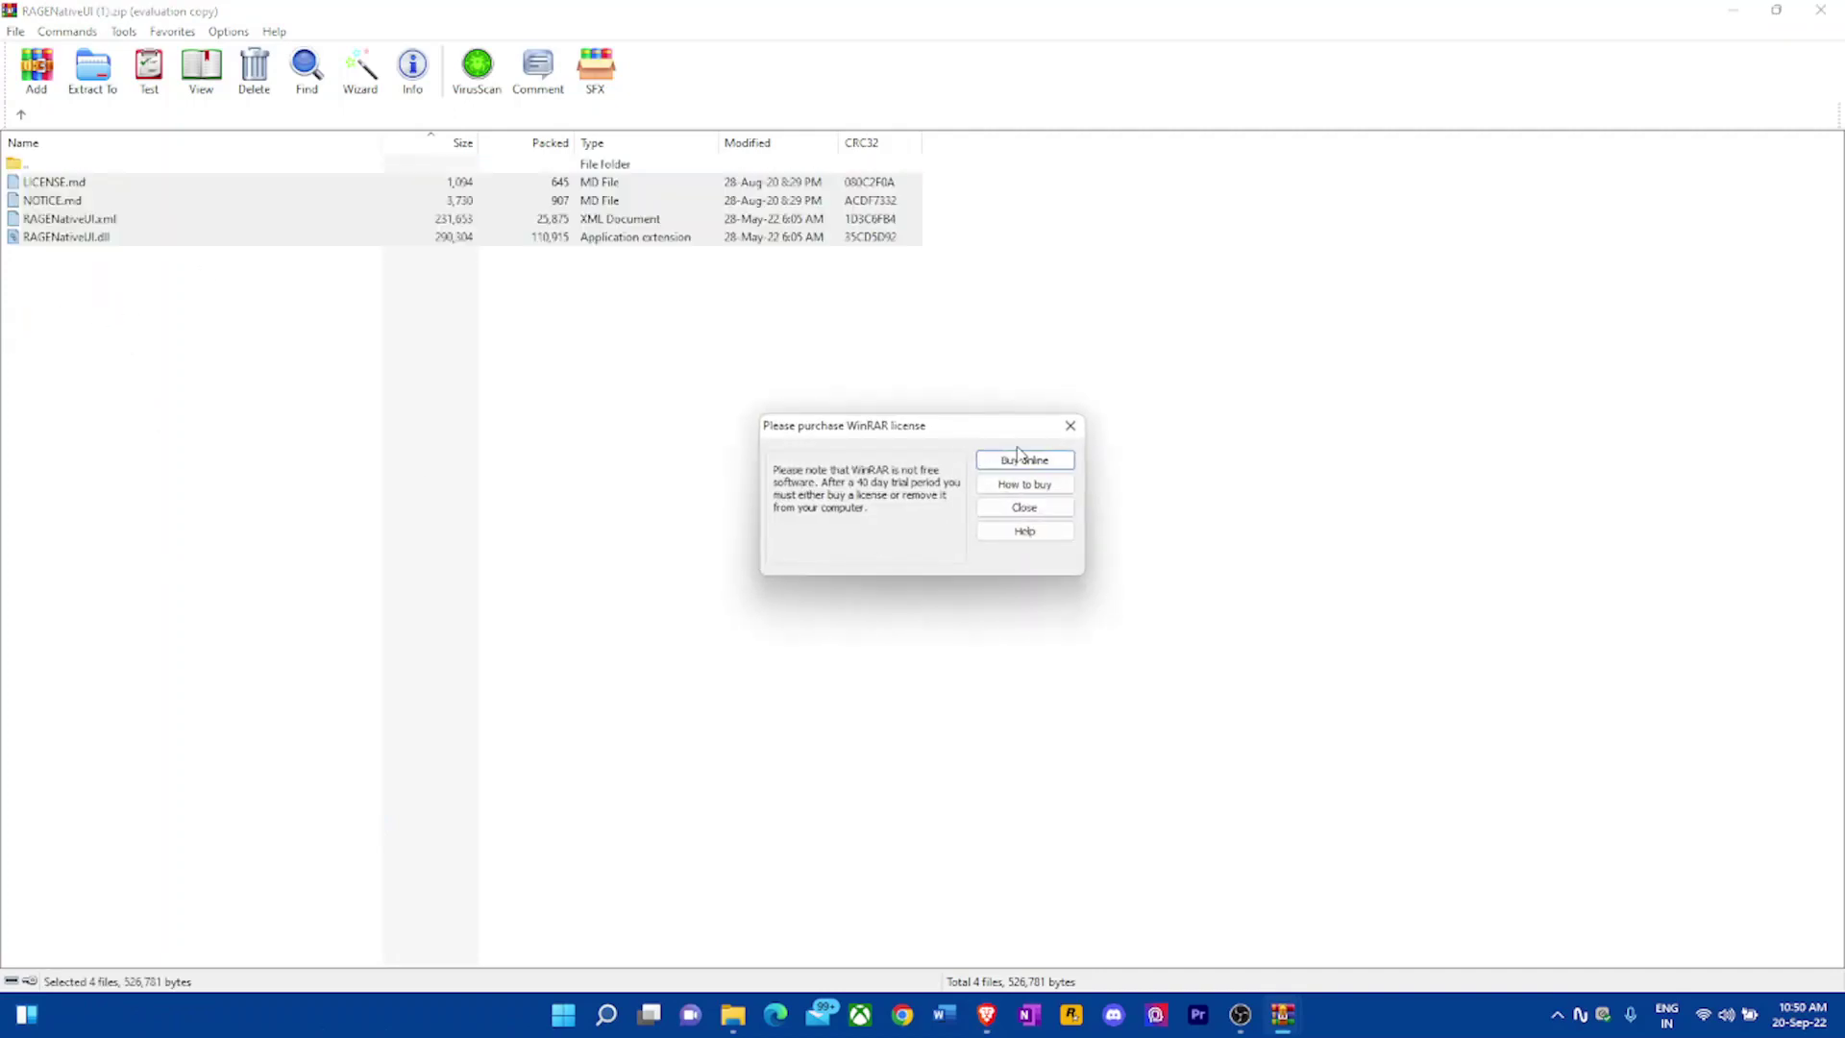
{"action": "left_click", "coordinate": [1095, 428]}
{"action": "left_click", "coordinate": [347, 294]}
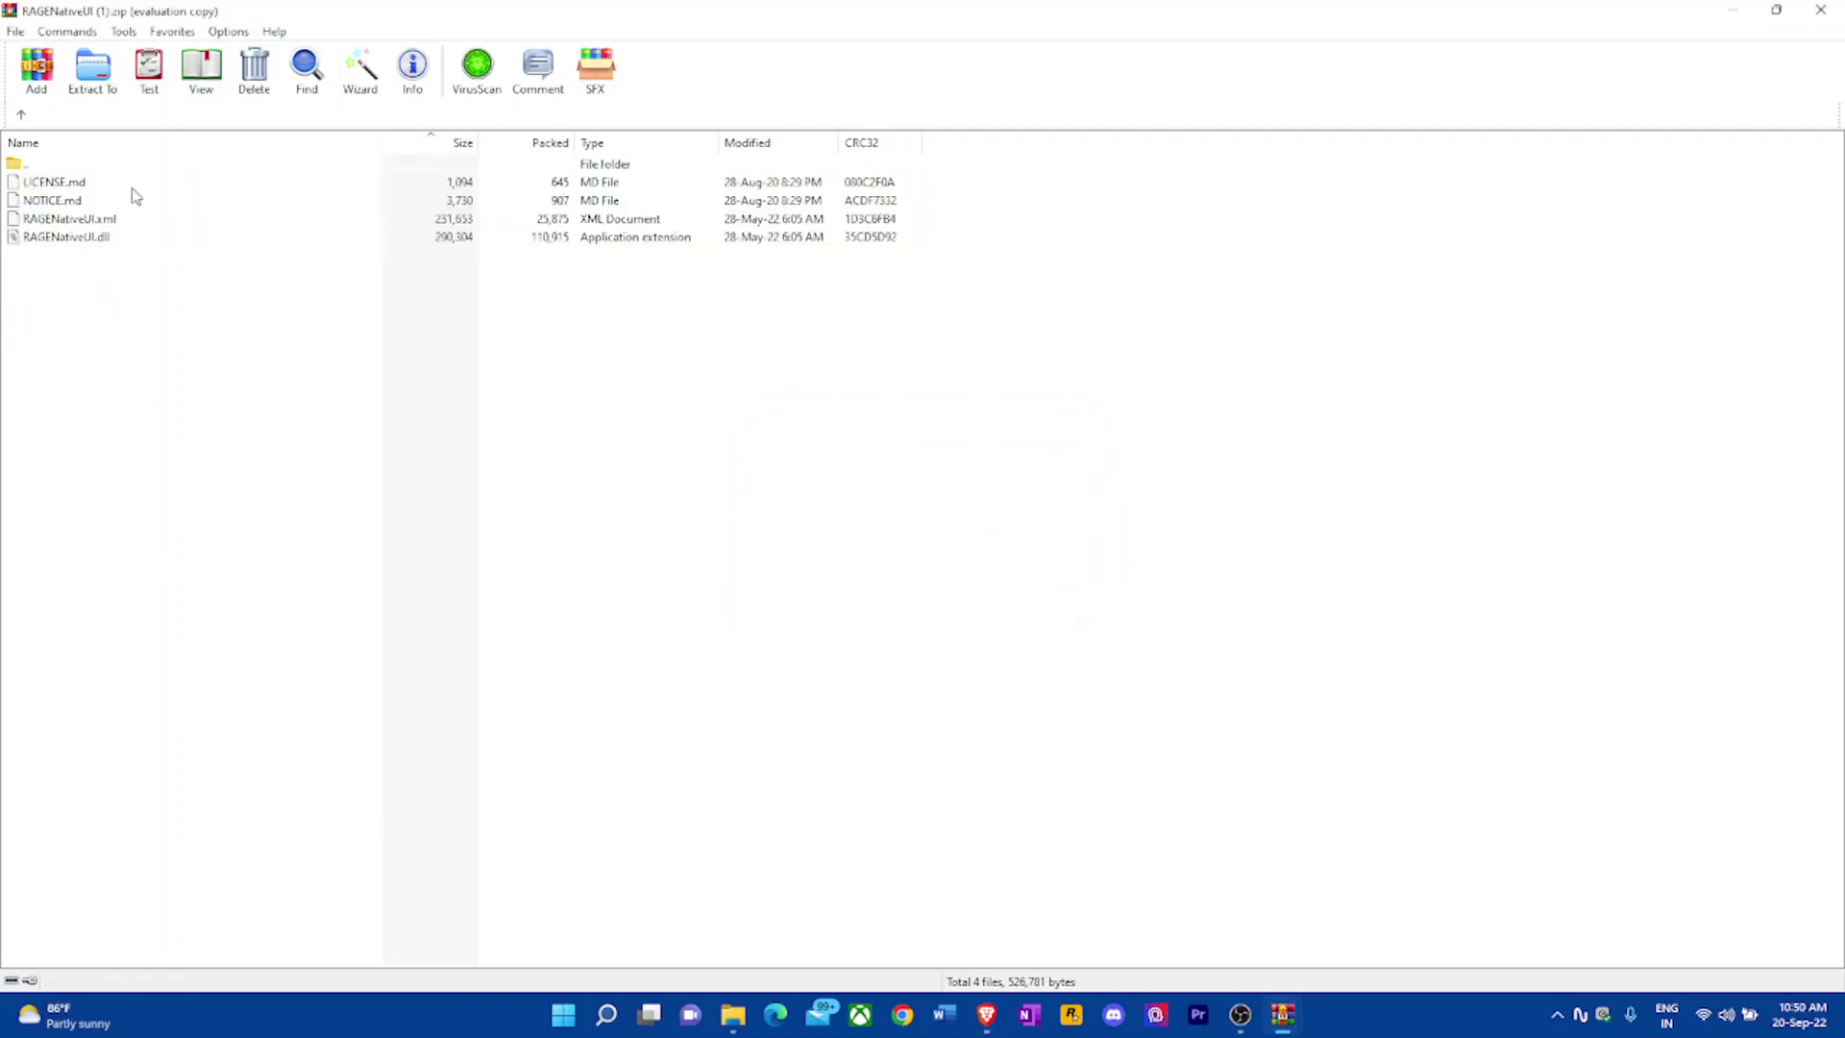
{"action": "left_click_drag", "start_coordinate": [164, 294], "coordinate": [153, 167]}
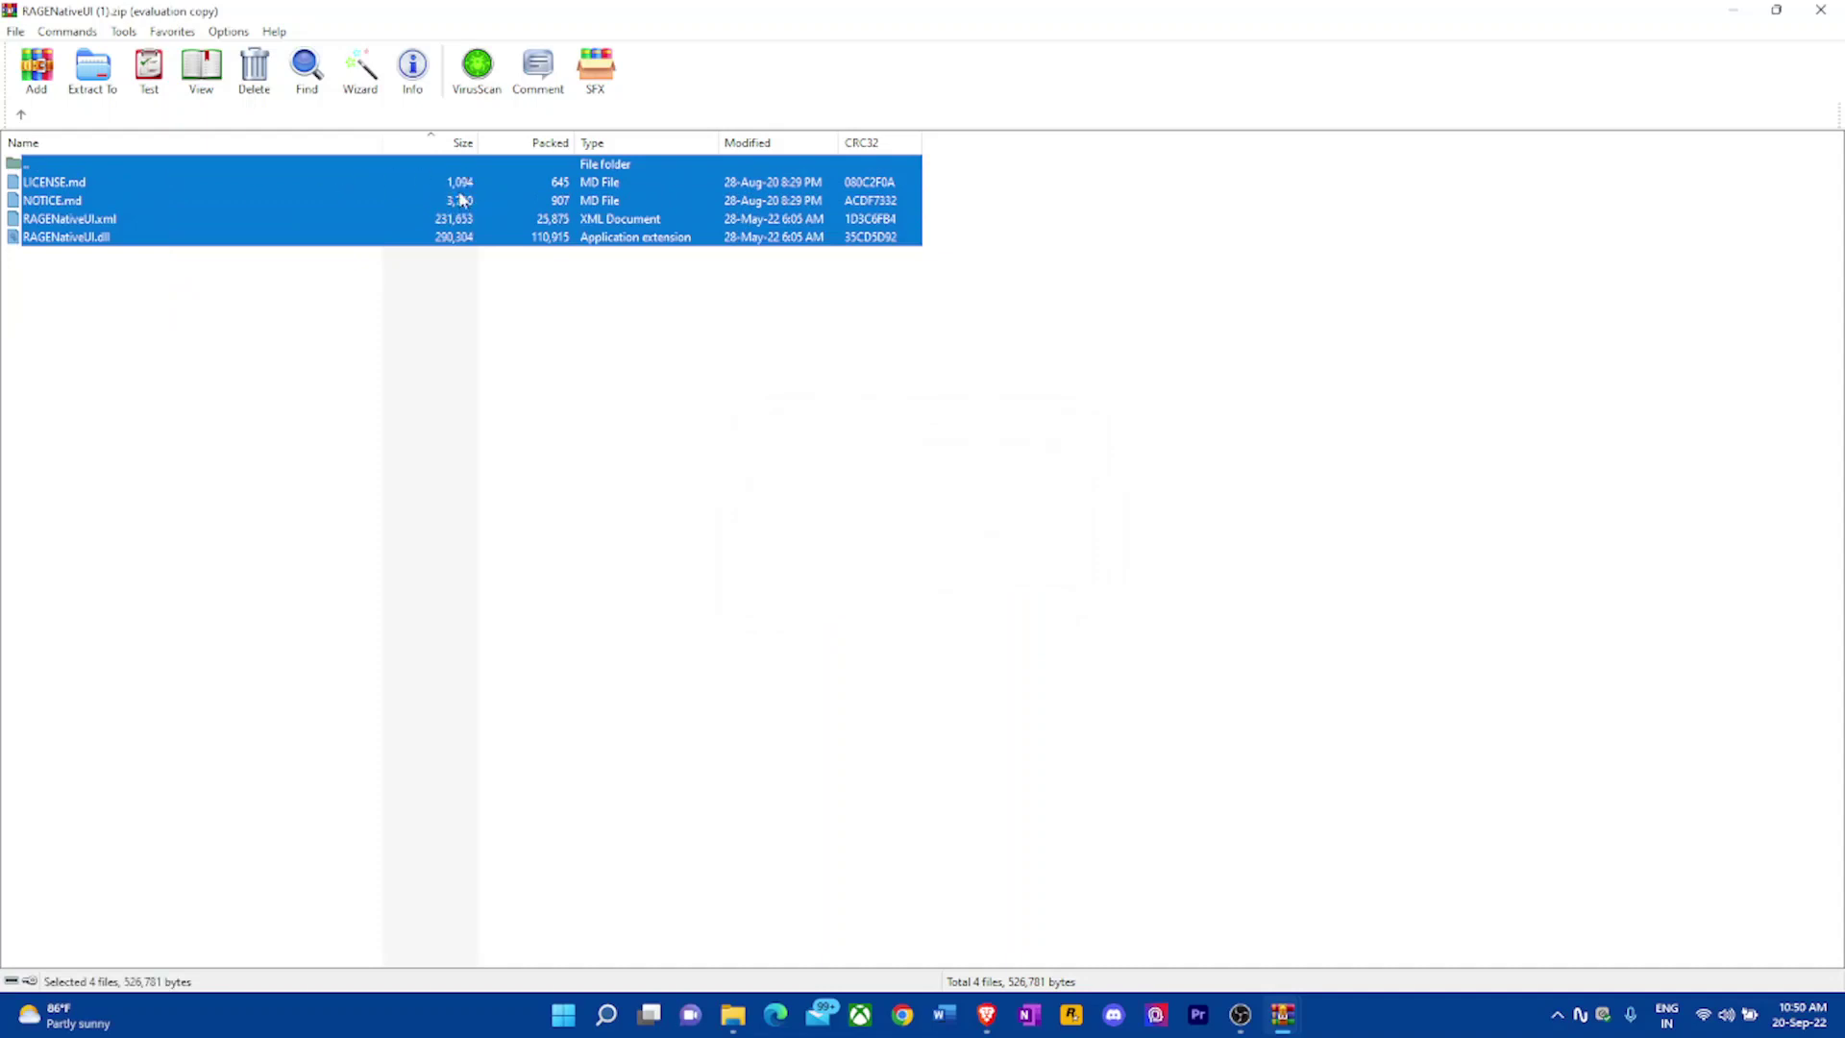
{"action": "left_click", "coordinate": [91, 284]}
{"action": "left_click_drag", "start_coordinate": [90, 284], "coordinate": [74, 192]}
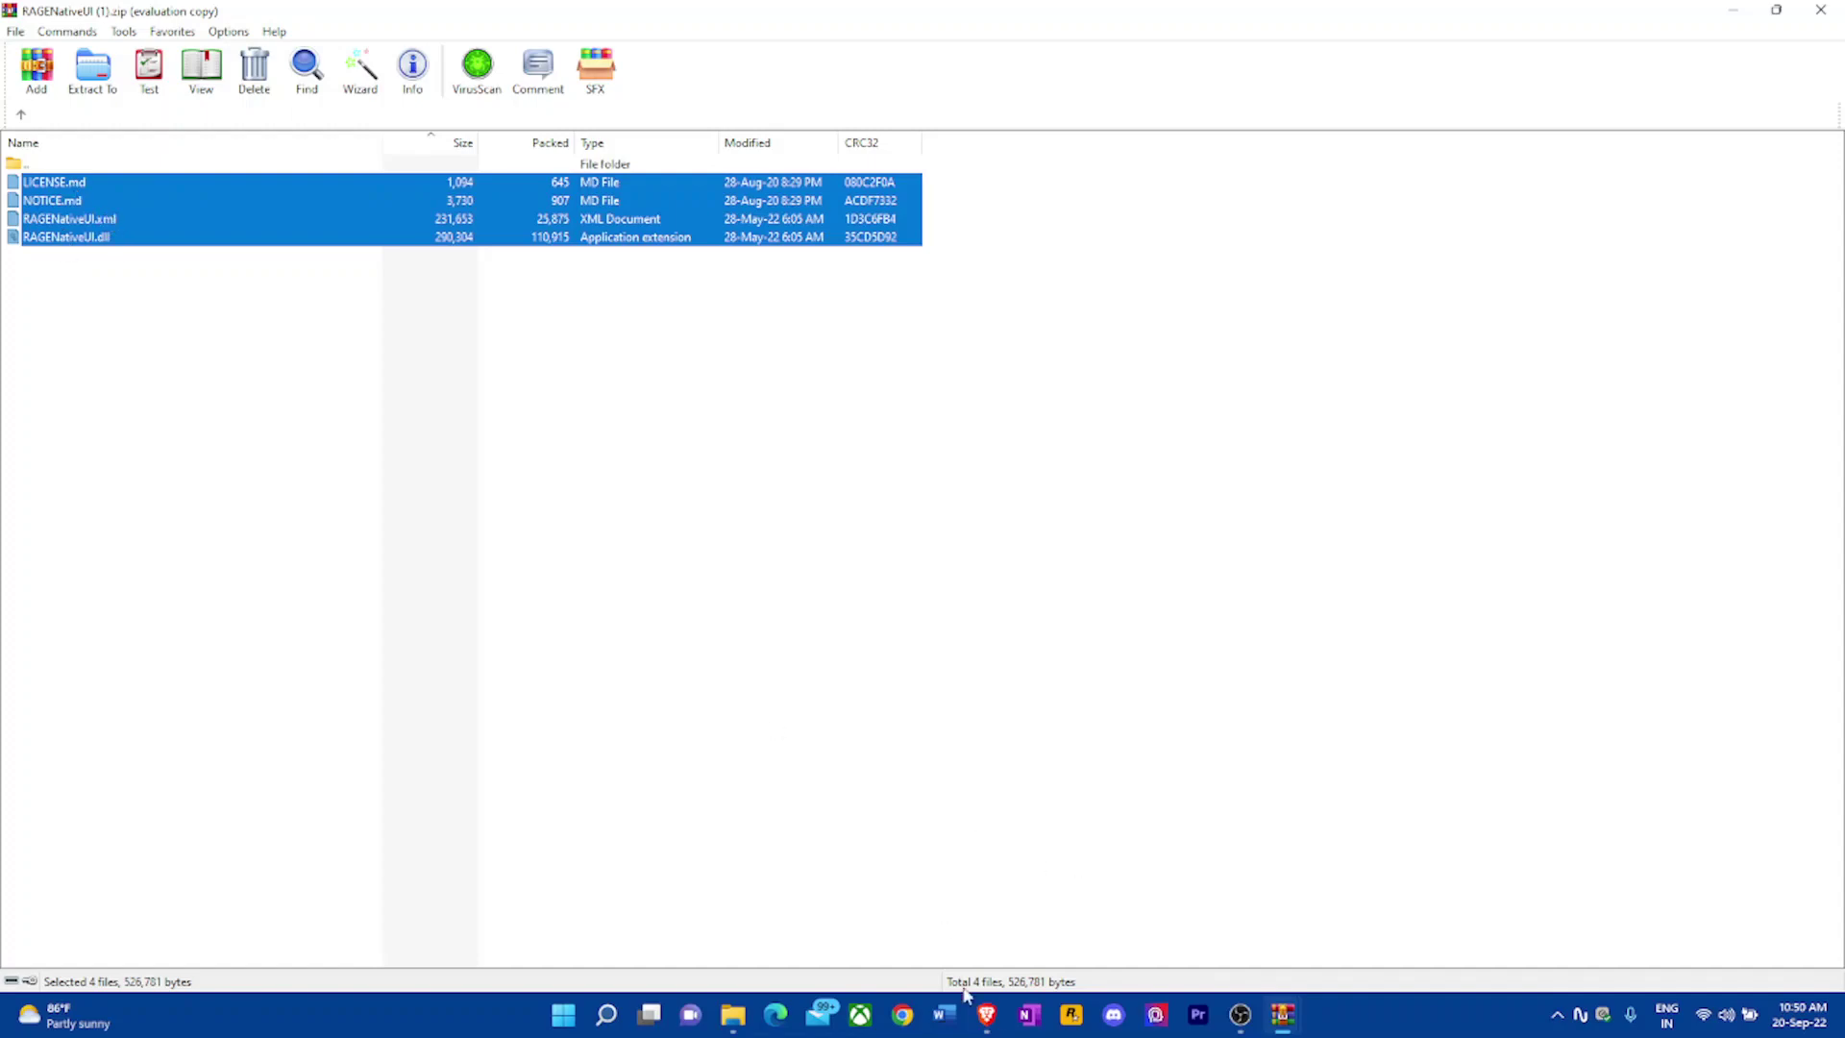
{"action": "left_click", "coordinate": [990, 1019]}
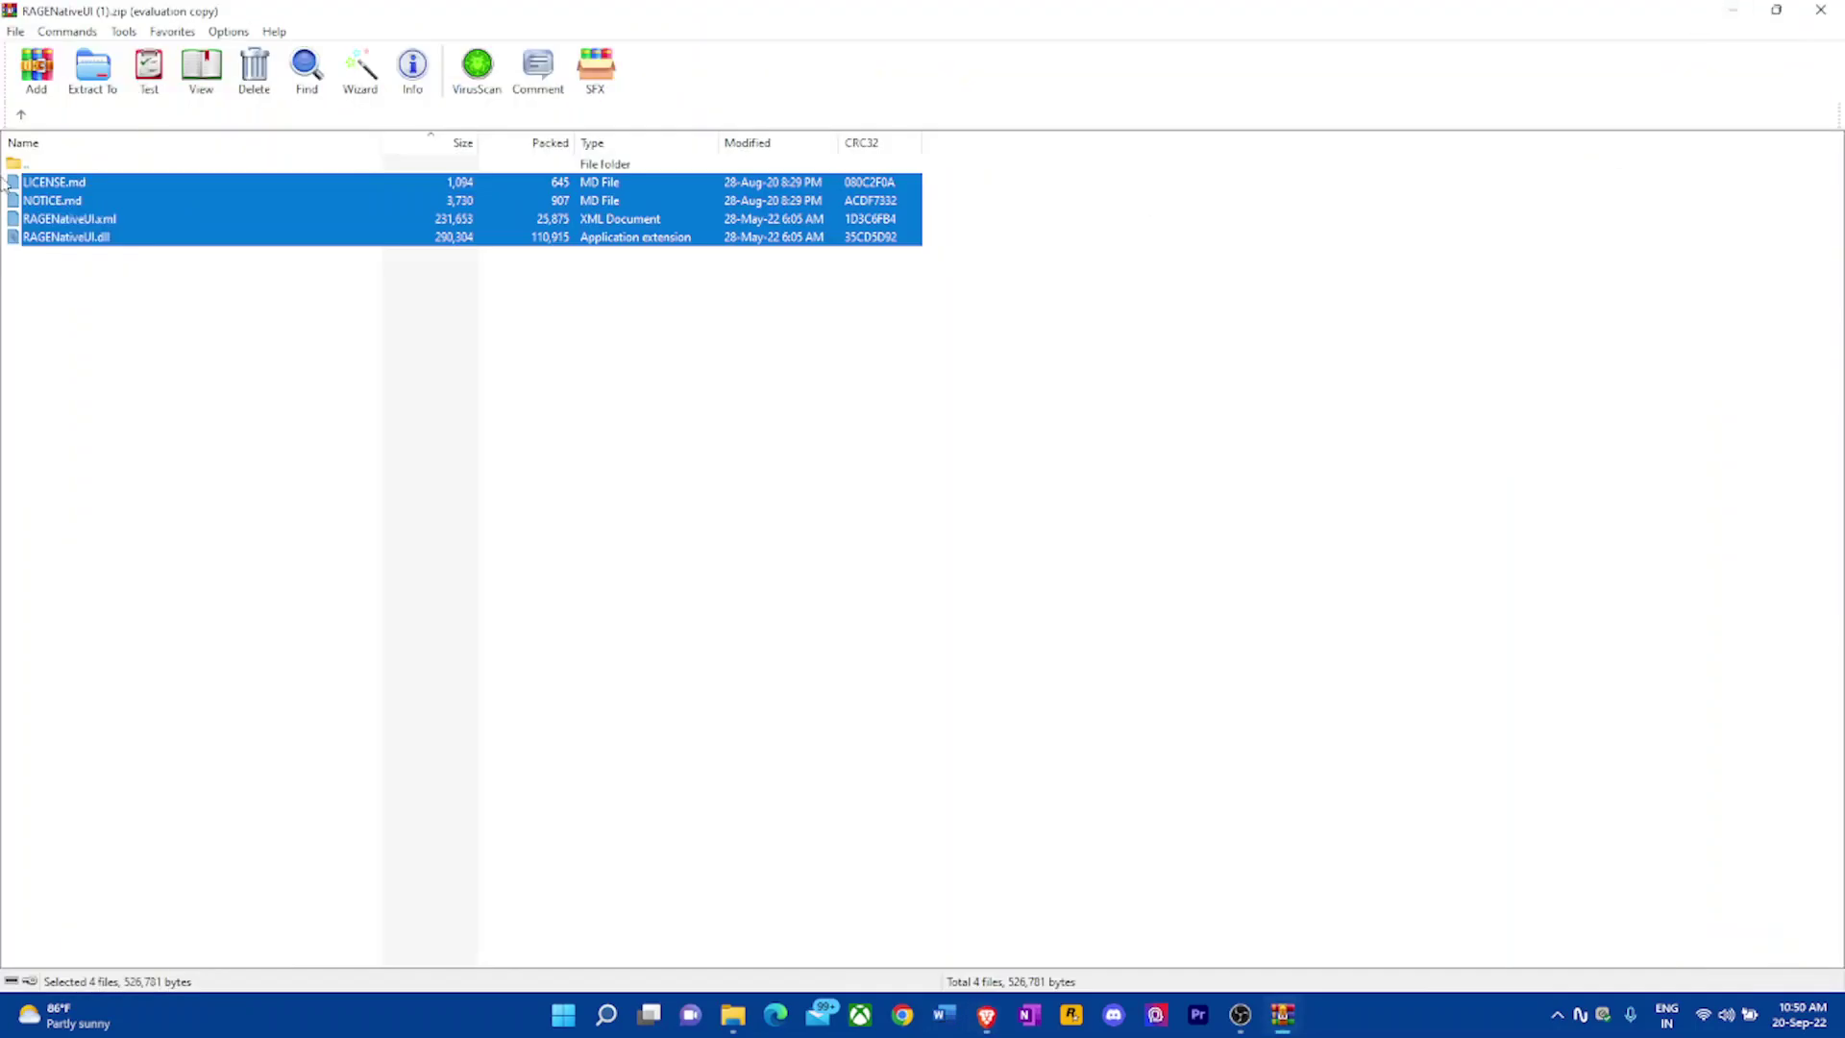
{"action": "left_click", "coordinate": [1734, 13]}
{"action": "left_click", "coordinate": [733, 1014]}
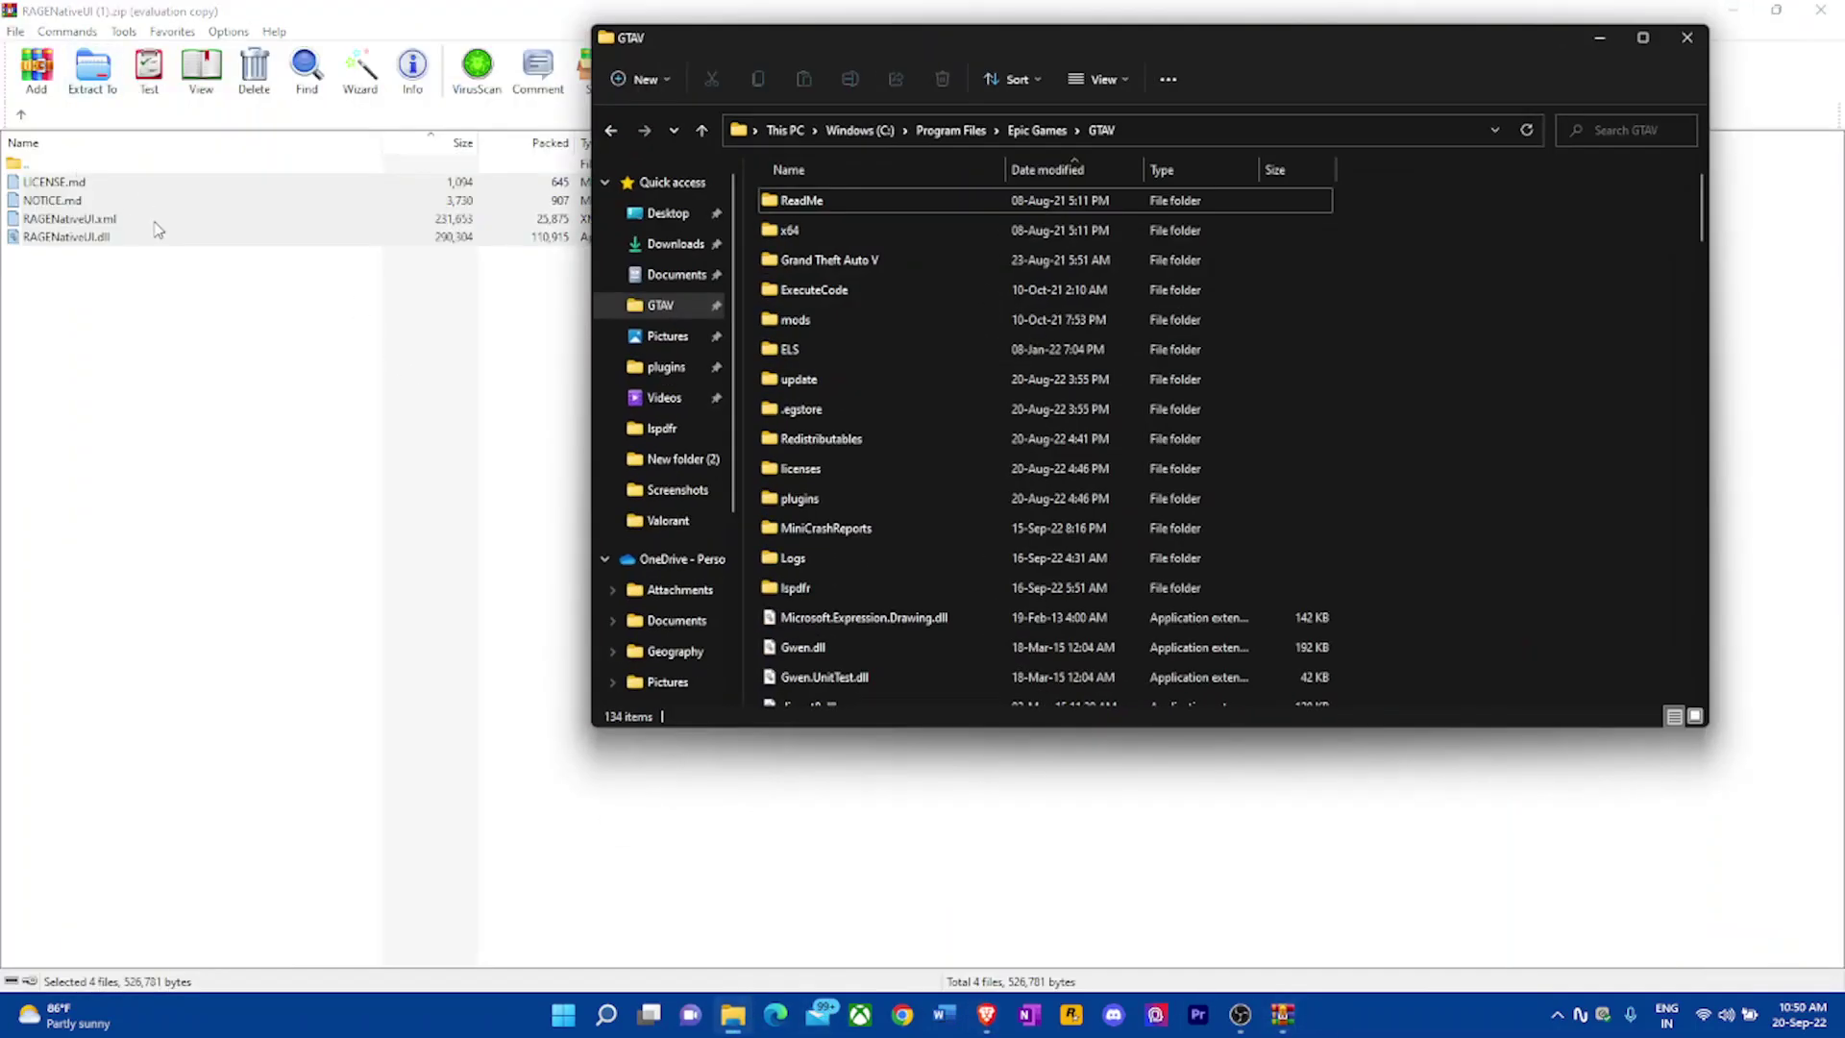
{"action": "left_click", "coordinate": [1687, 37]}
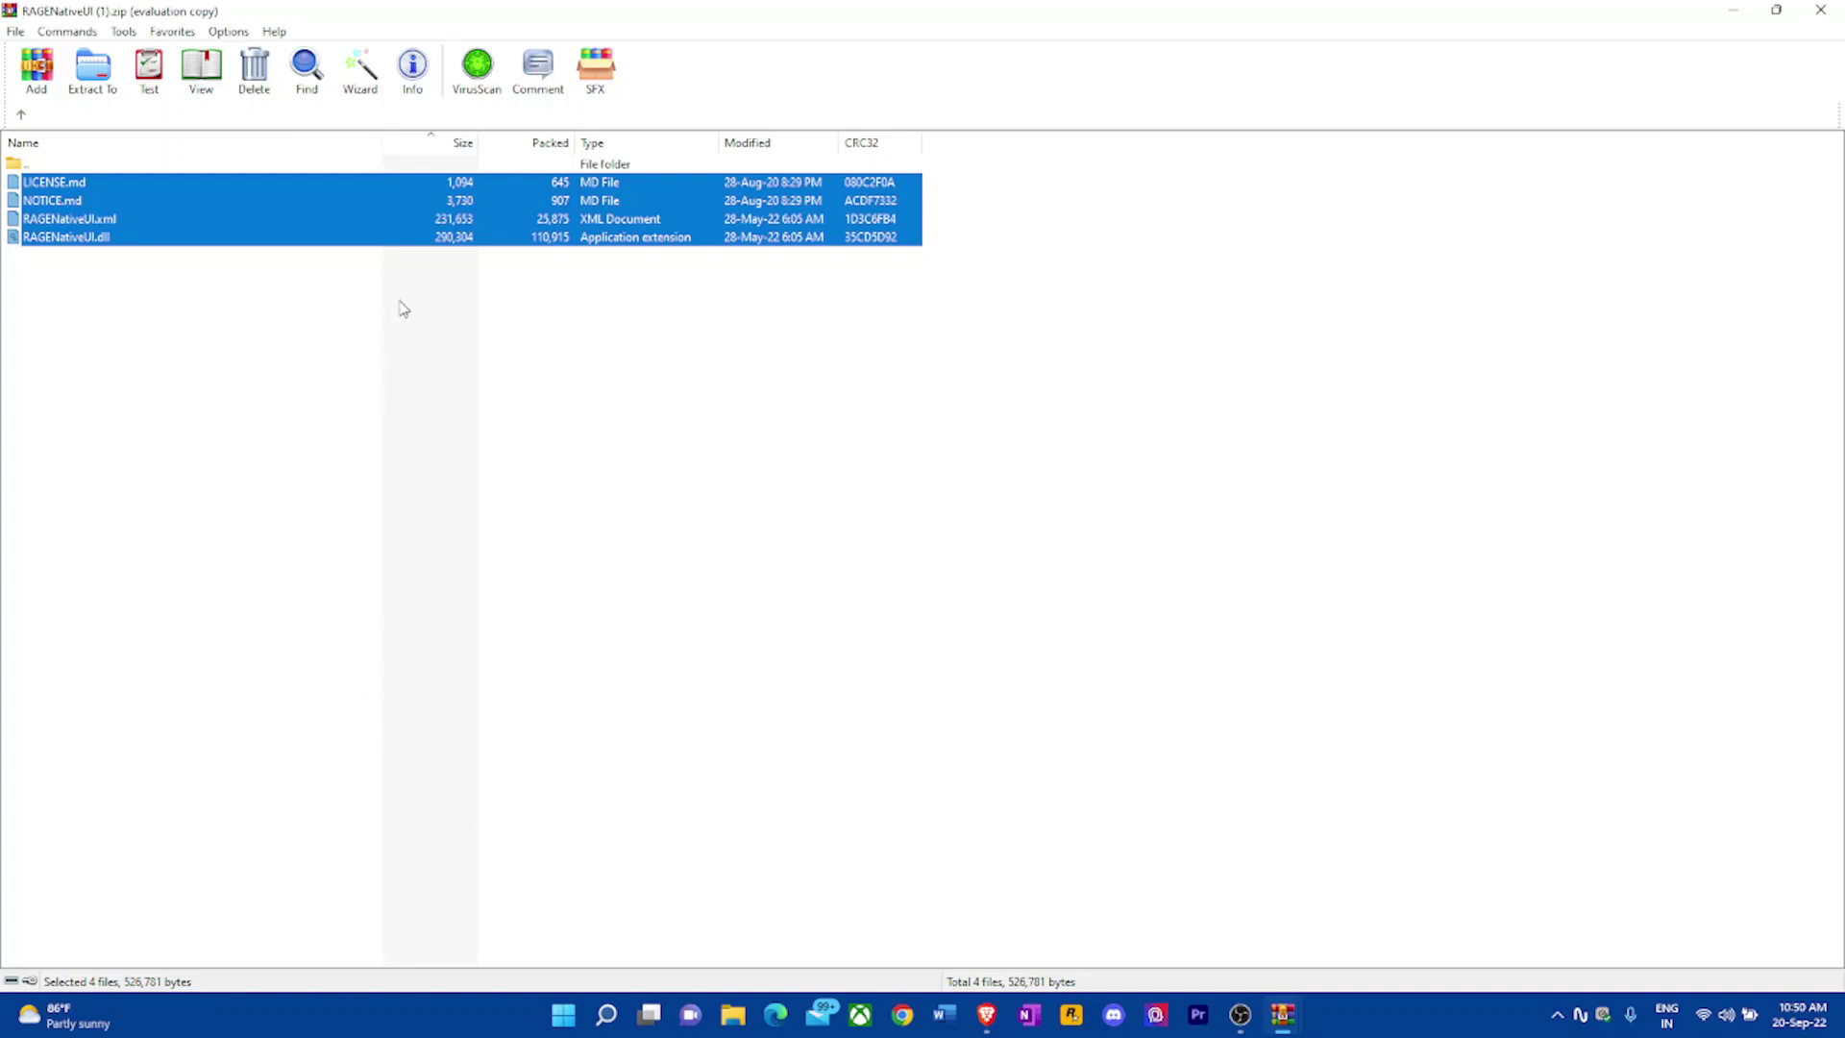
- Close the WinRAR window showing the RAGENativeUI archive, returning to the desktop
{"action": "left_click", "coordinate": [1821, 10]}
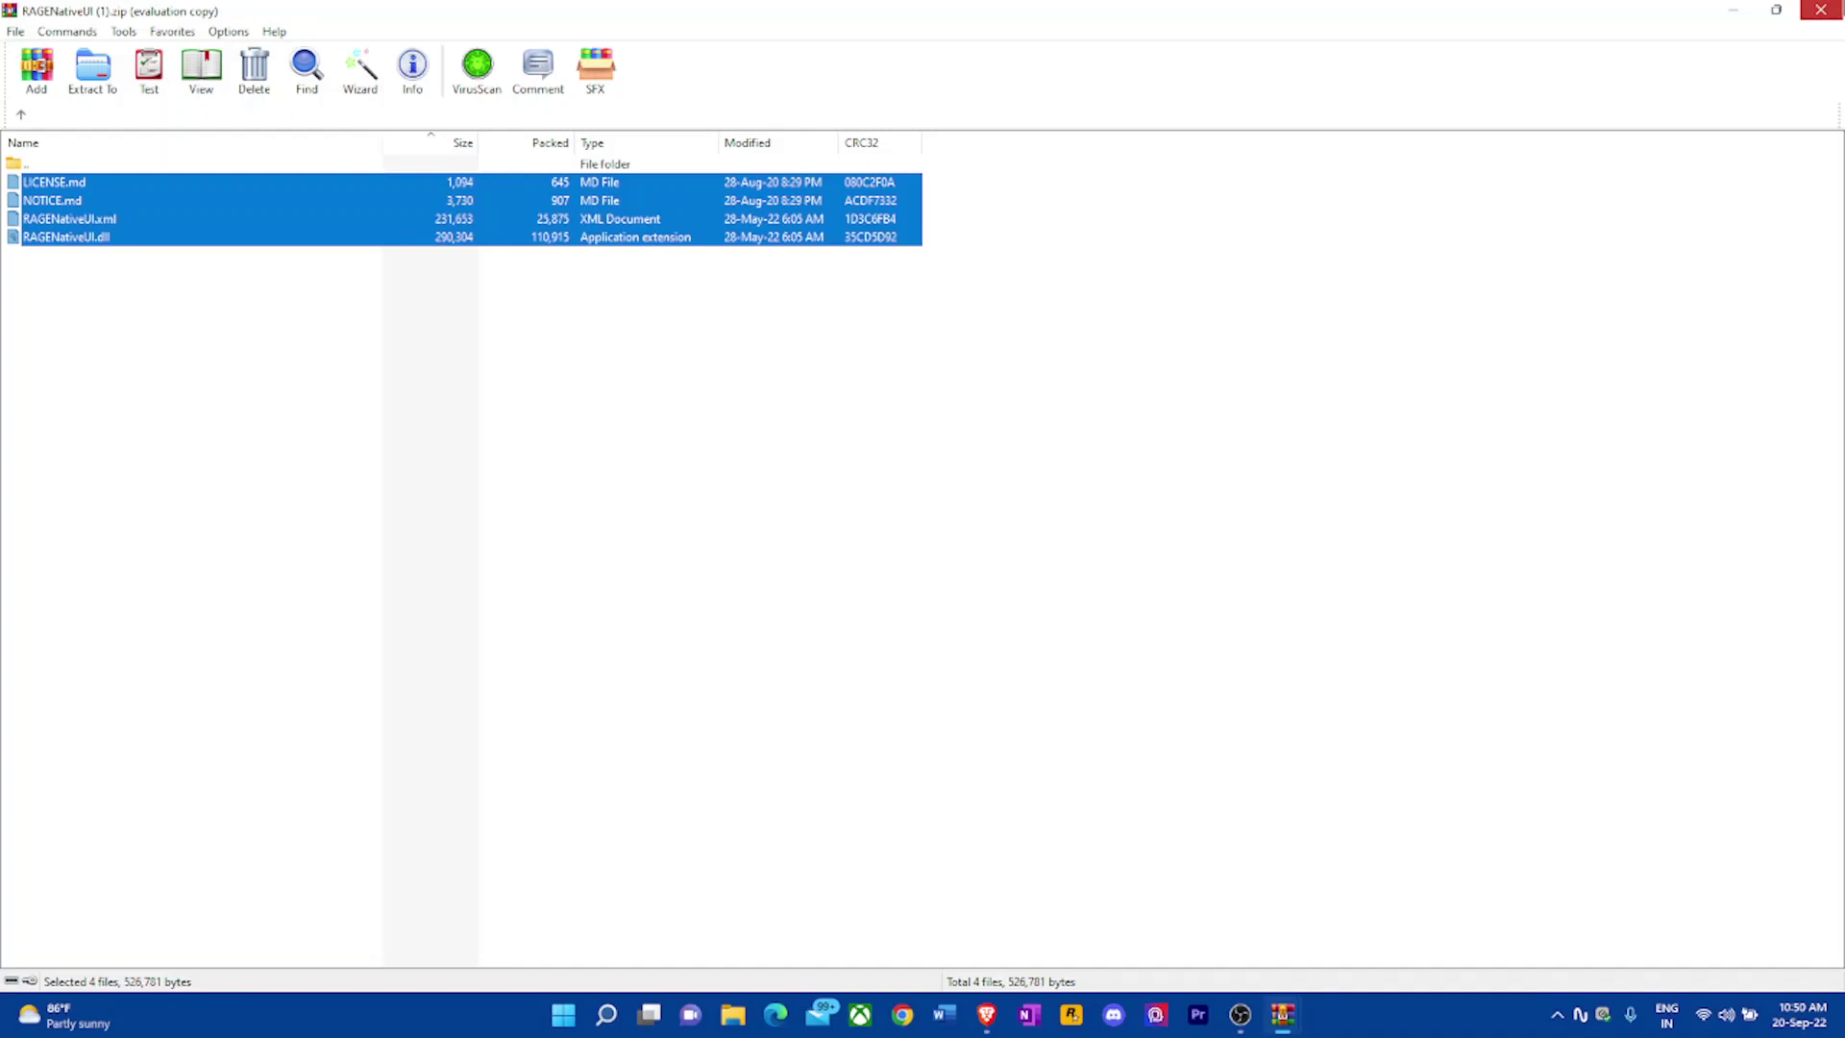